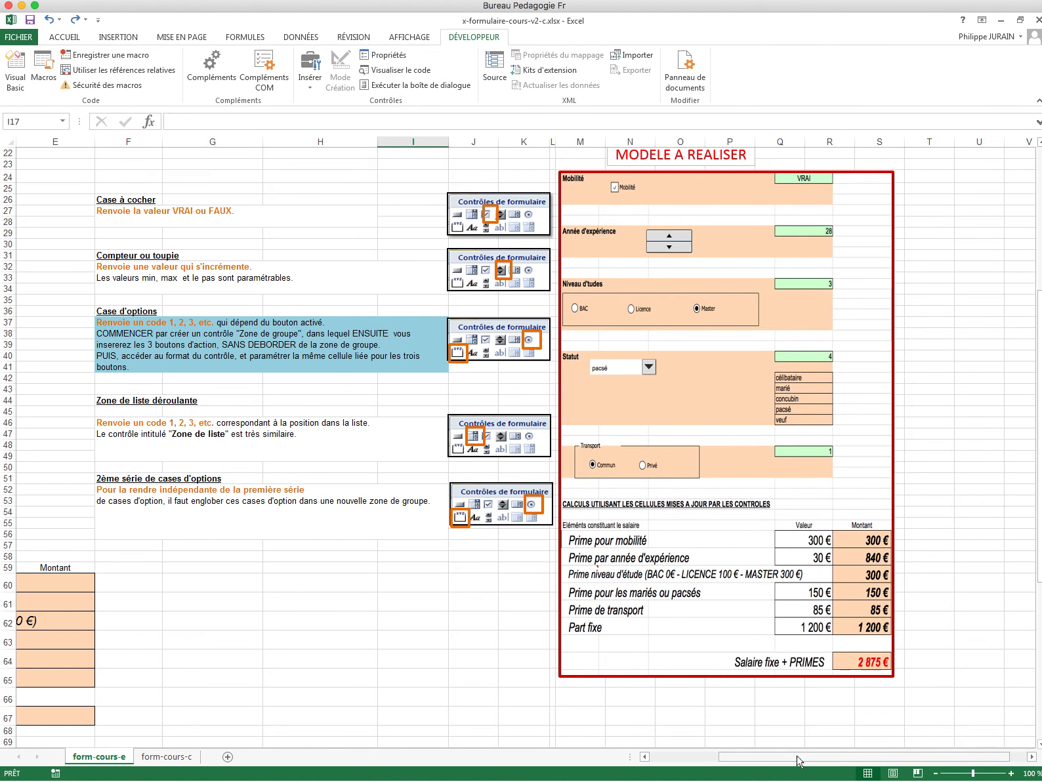
Check in the ribbon customization options that the Développeur tab is enabled, and close the options.
drag(799, 761, 668, 755)
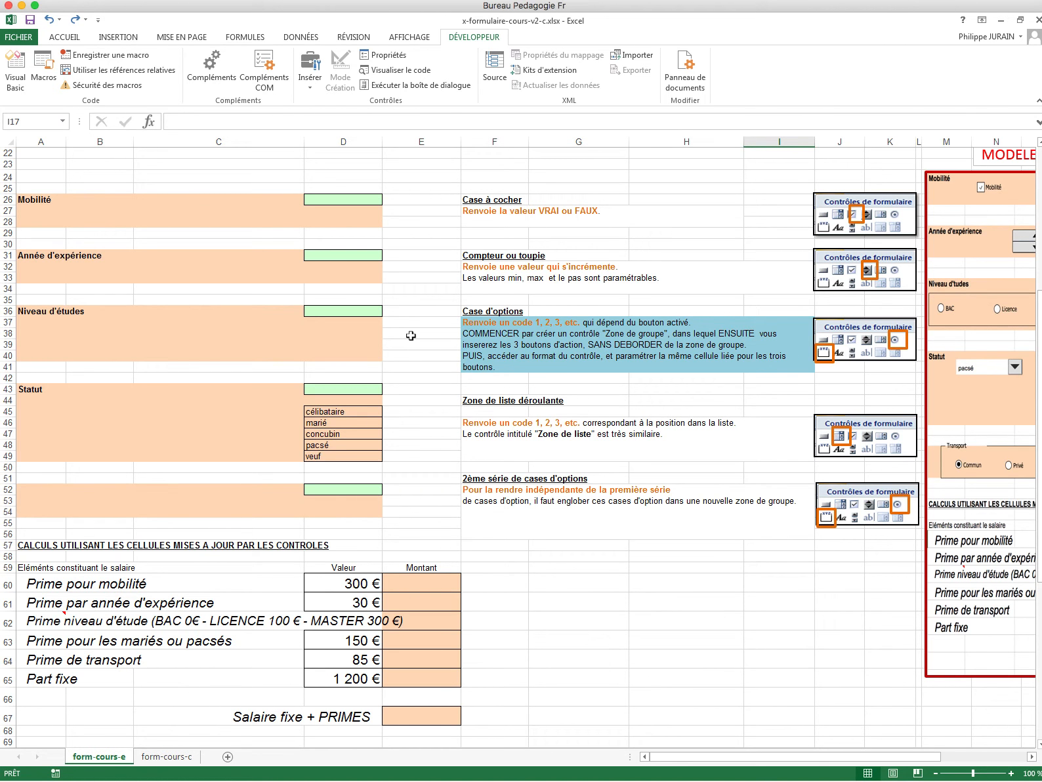
click(19, 37)
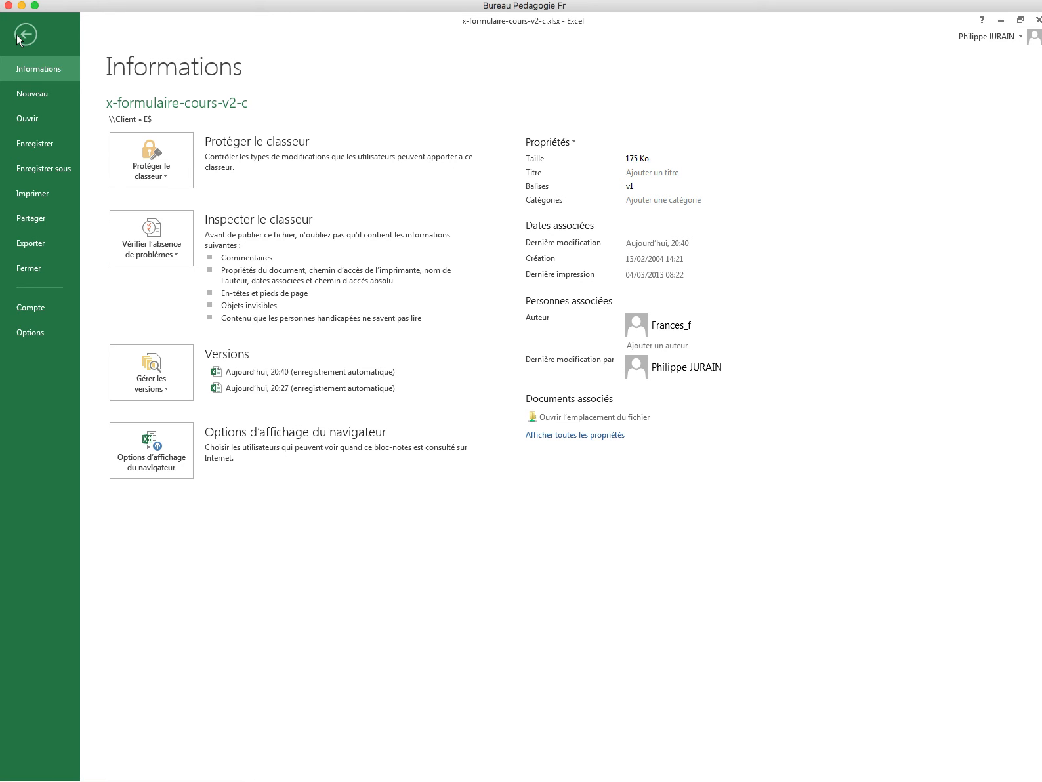
click(30, 333)
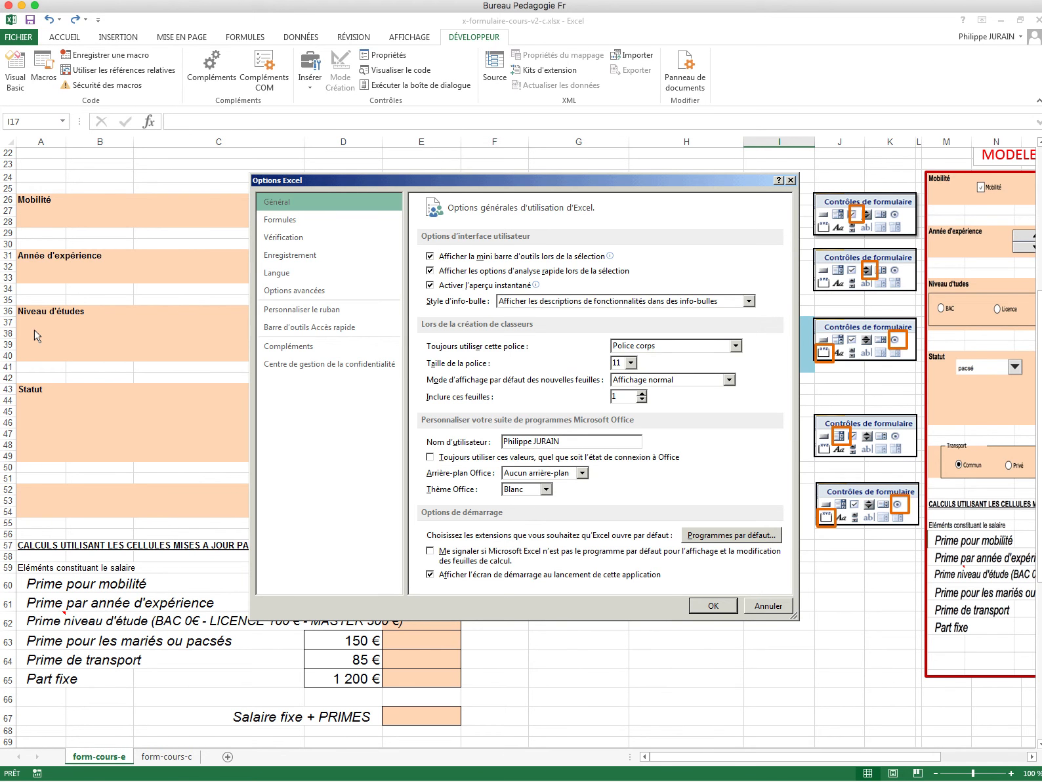
click(336, 311)
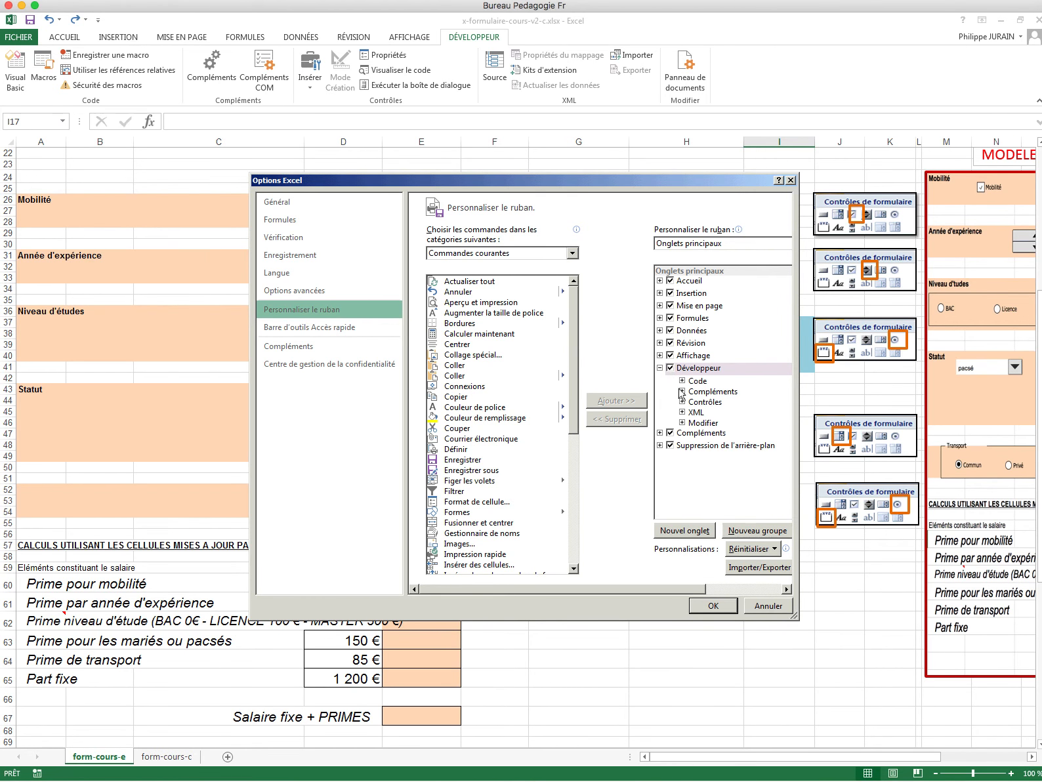
click(712, 608)
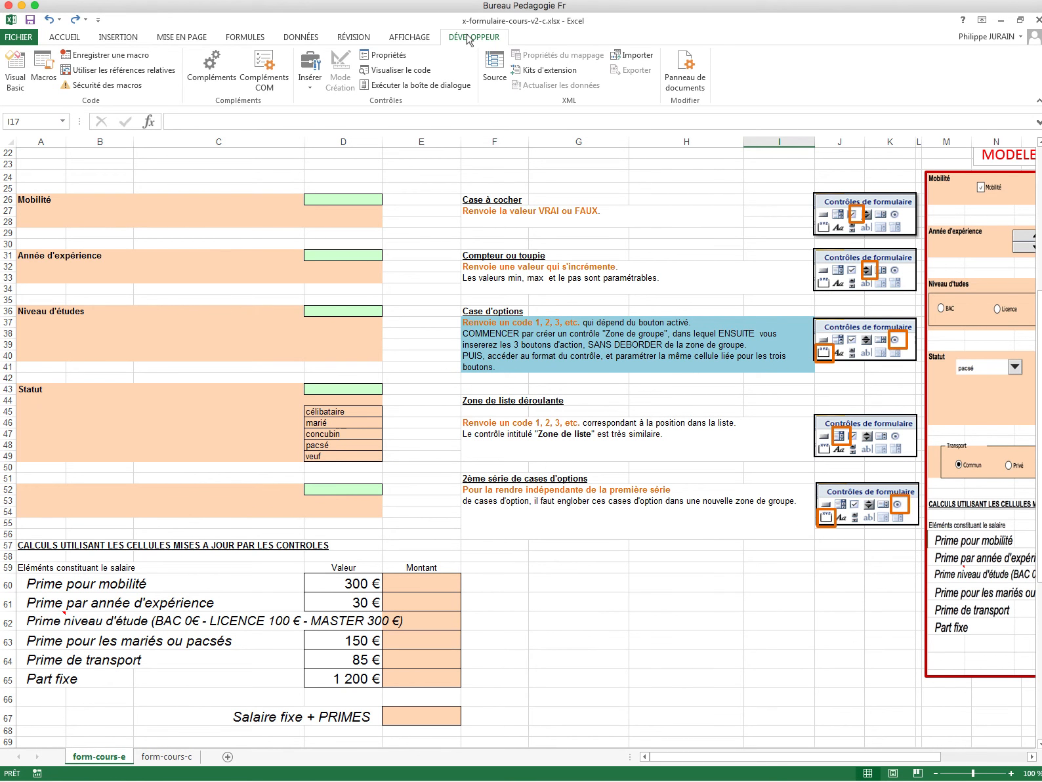
Draw a form-control check box in the Mobilité block, over cells B26 to C28.
click(310, 64)
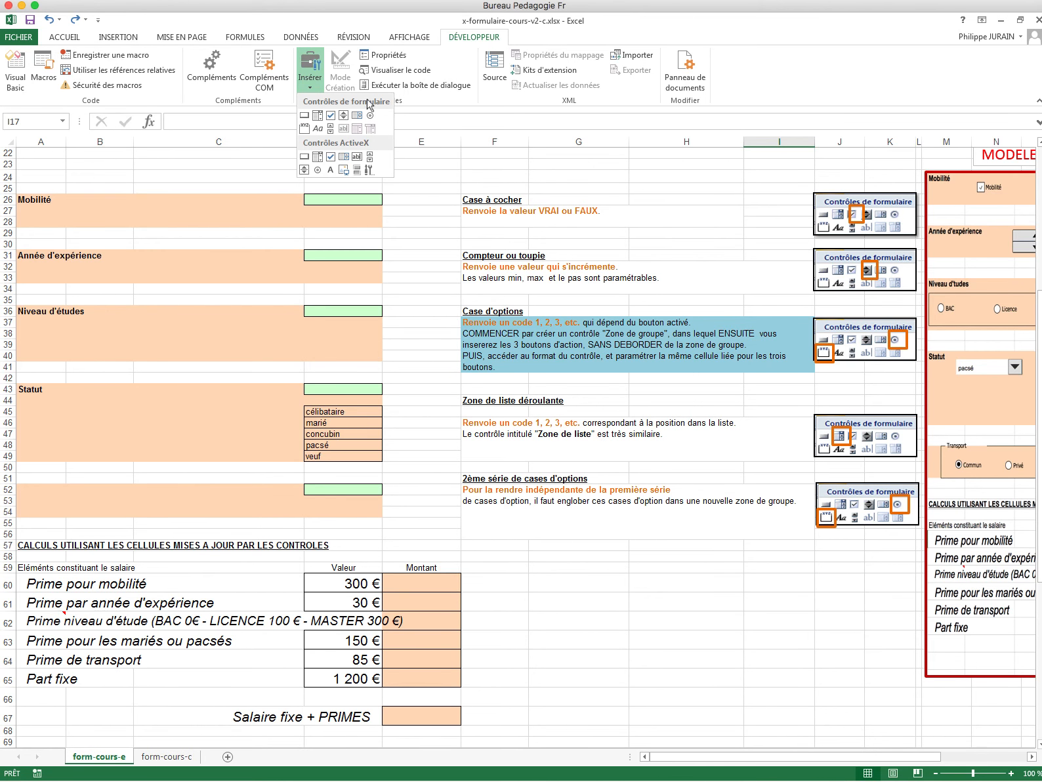
click(332, 116)
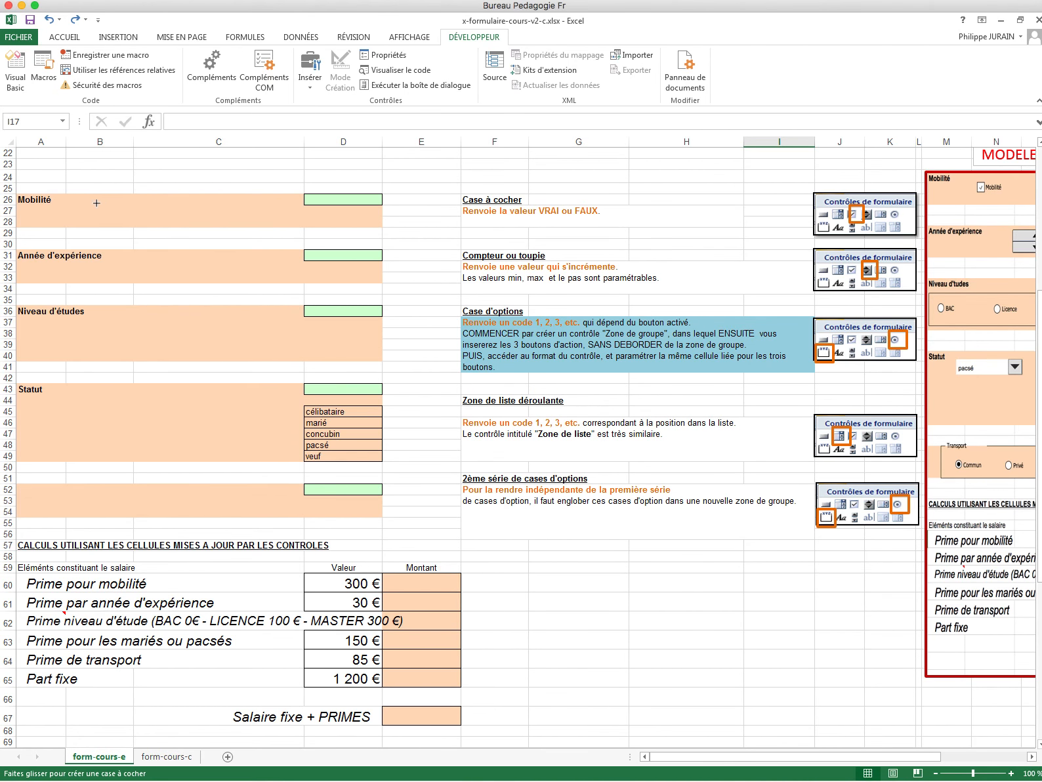
drag(80, 200, 169, 223)
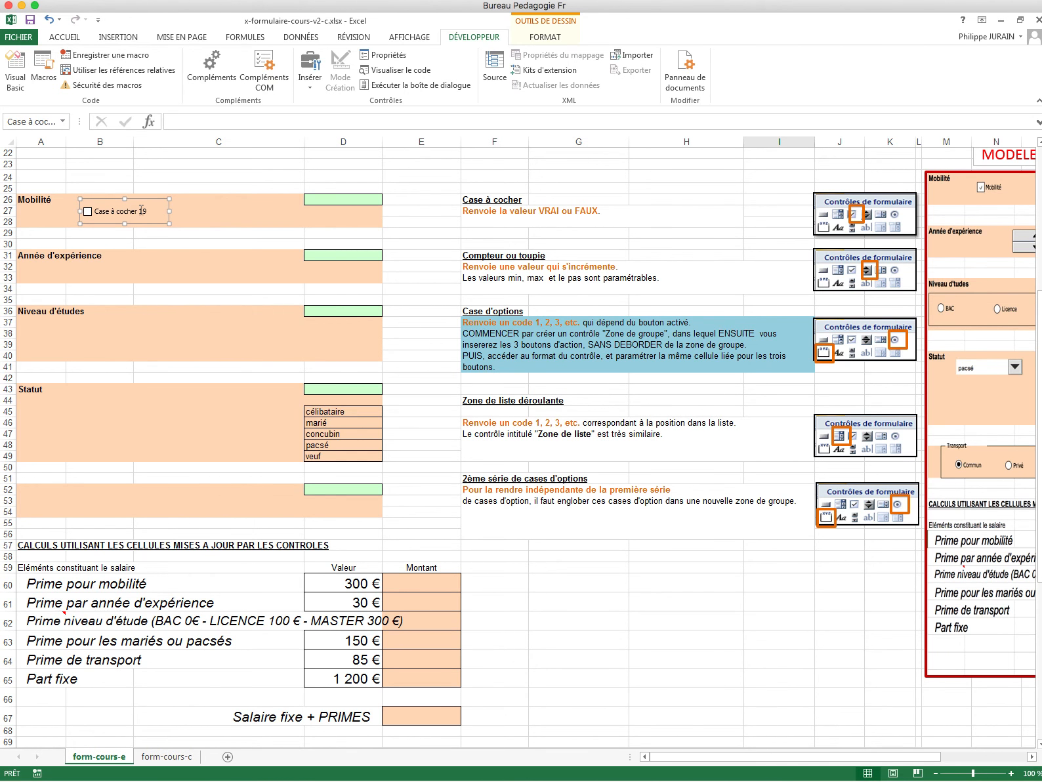
Replace the new check box's caption with MOBILITE and deselect the control.
click(105, 209)
drag(95, 210, 160, 212)
key(BackSpace)
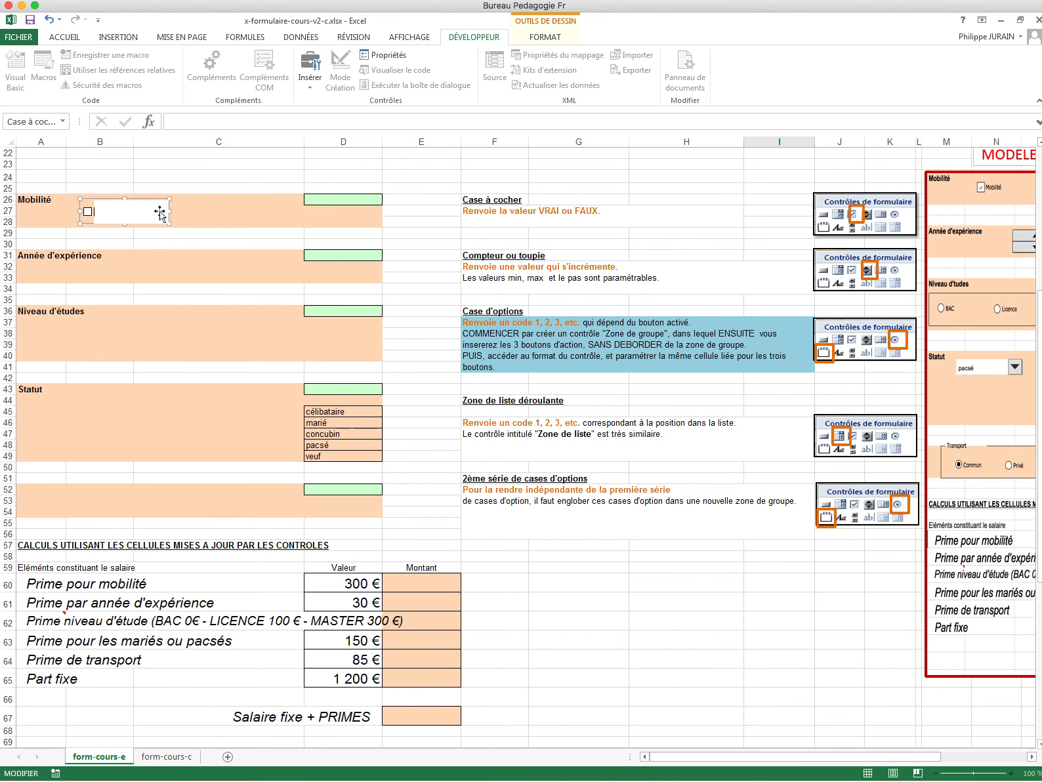
text(MOBILITE)
click(217, 216)
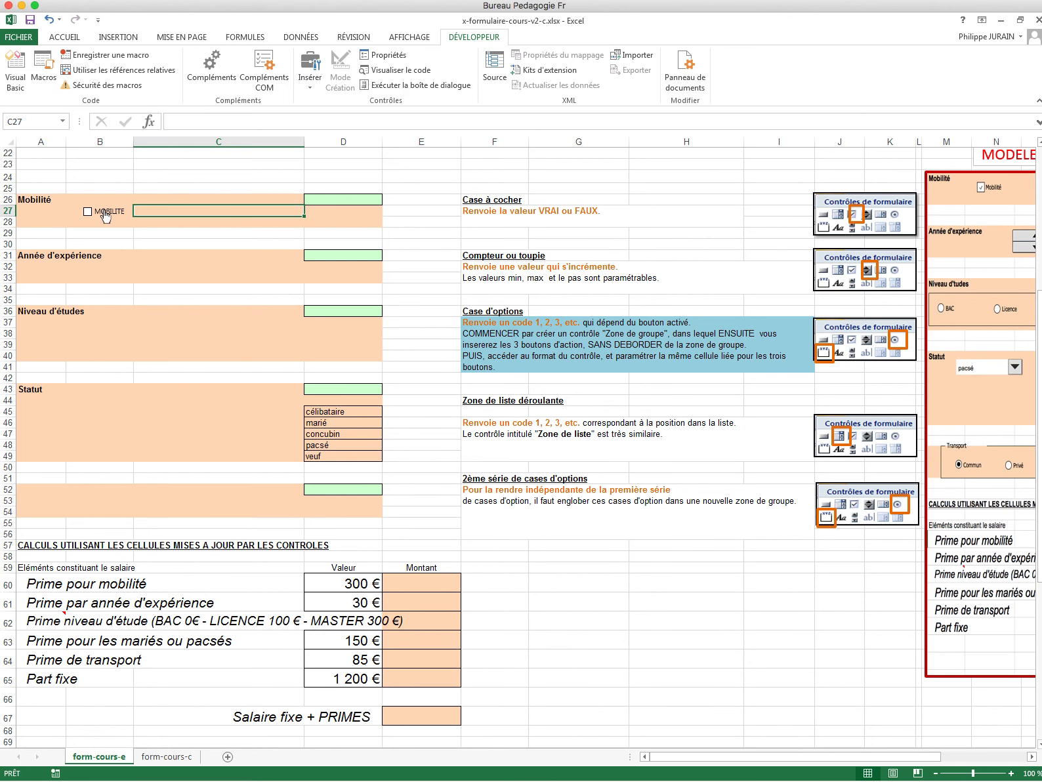
Link the MOBILITE check box to cell $D$26 in its control format settings and deselect it.
click(330, 197)
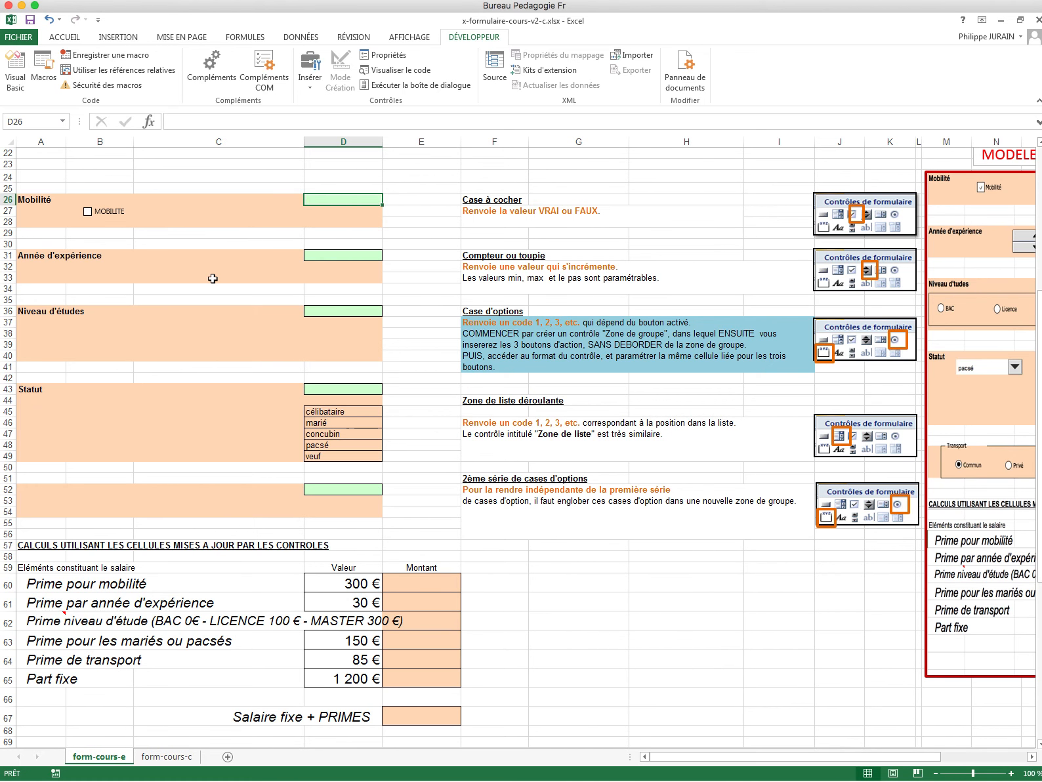
right_click(101, 214)
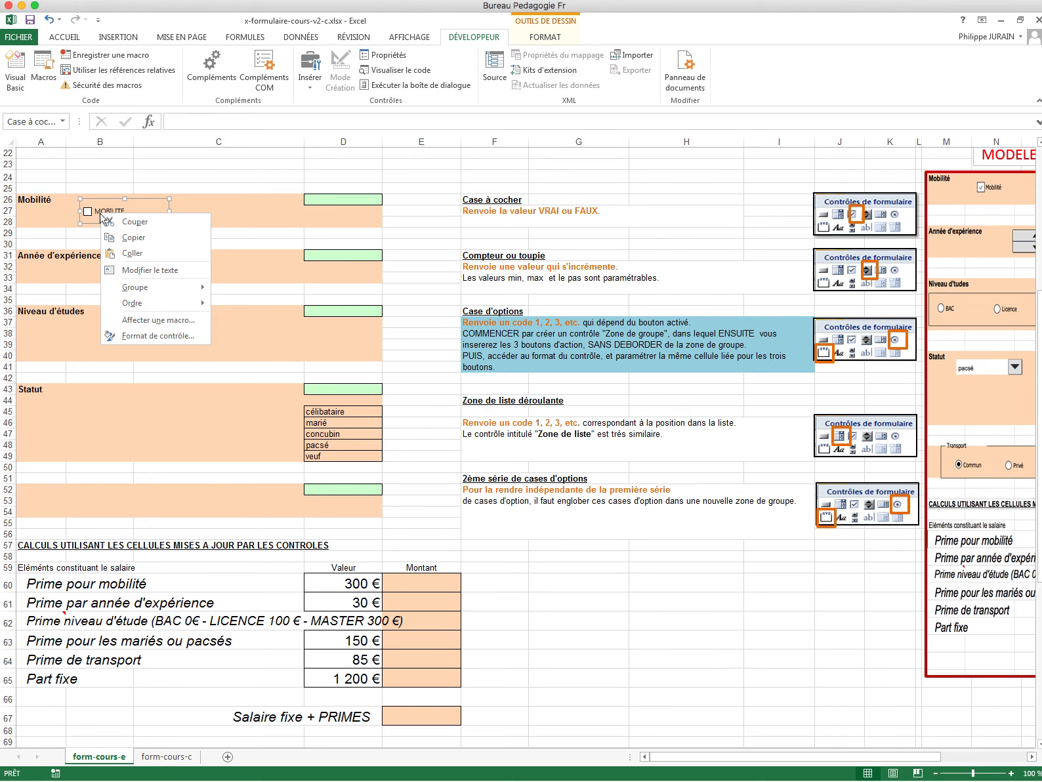
click(155, 337)
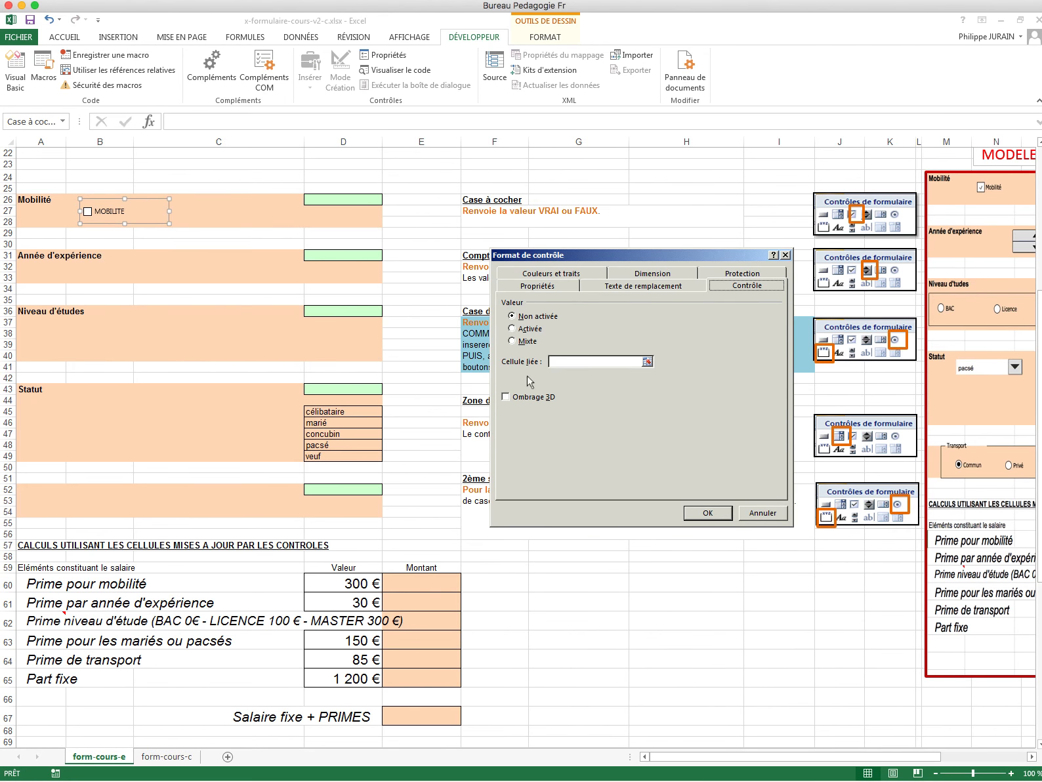
click(572, 362)
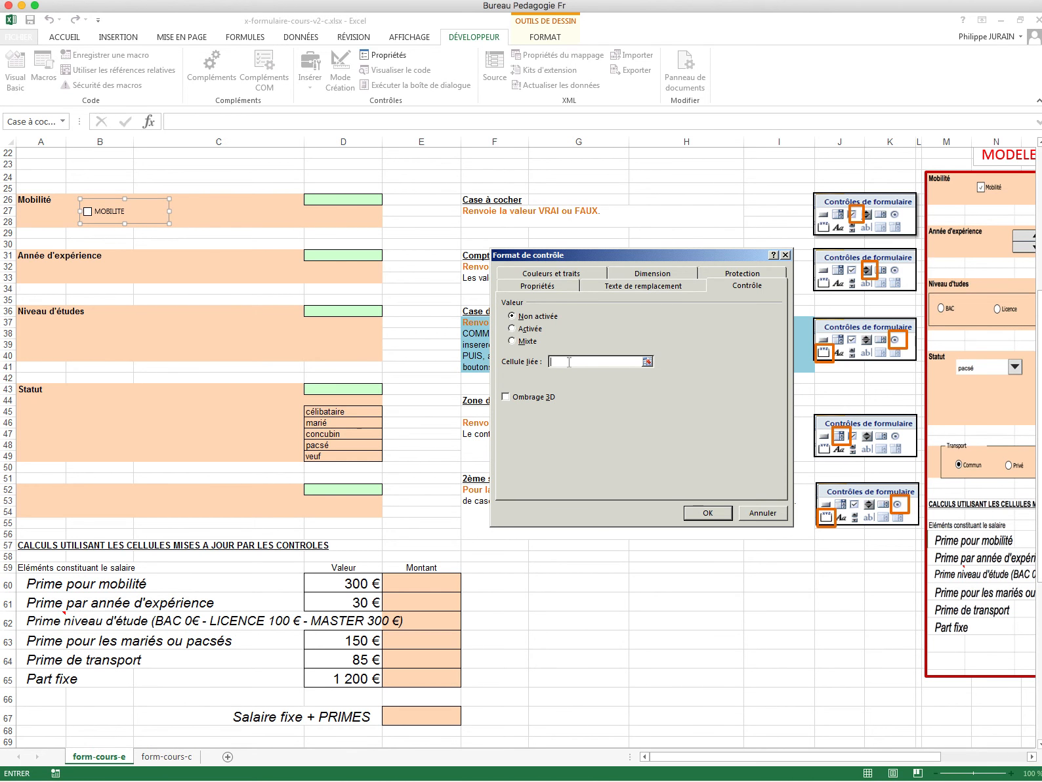
click(338, 200)
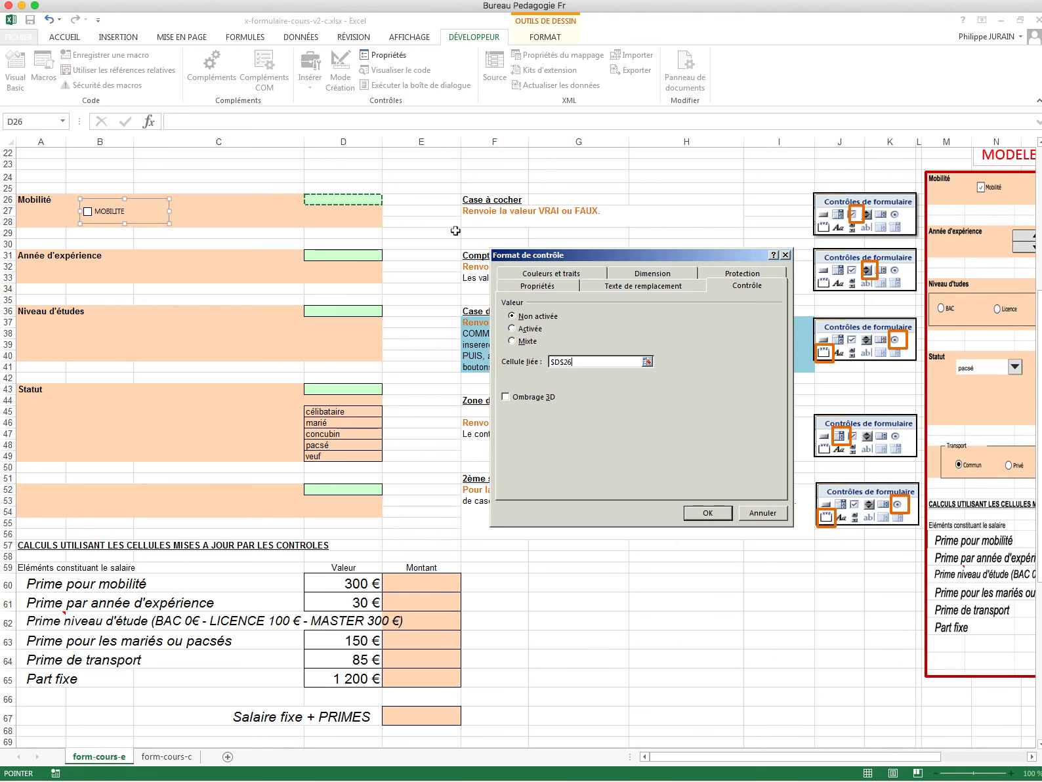
click(699, 511)
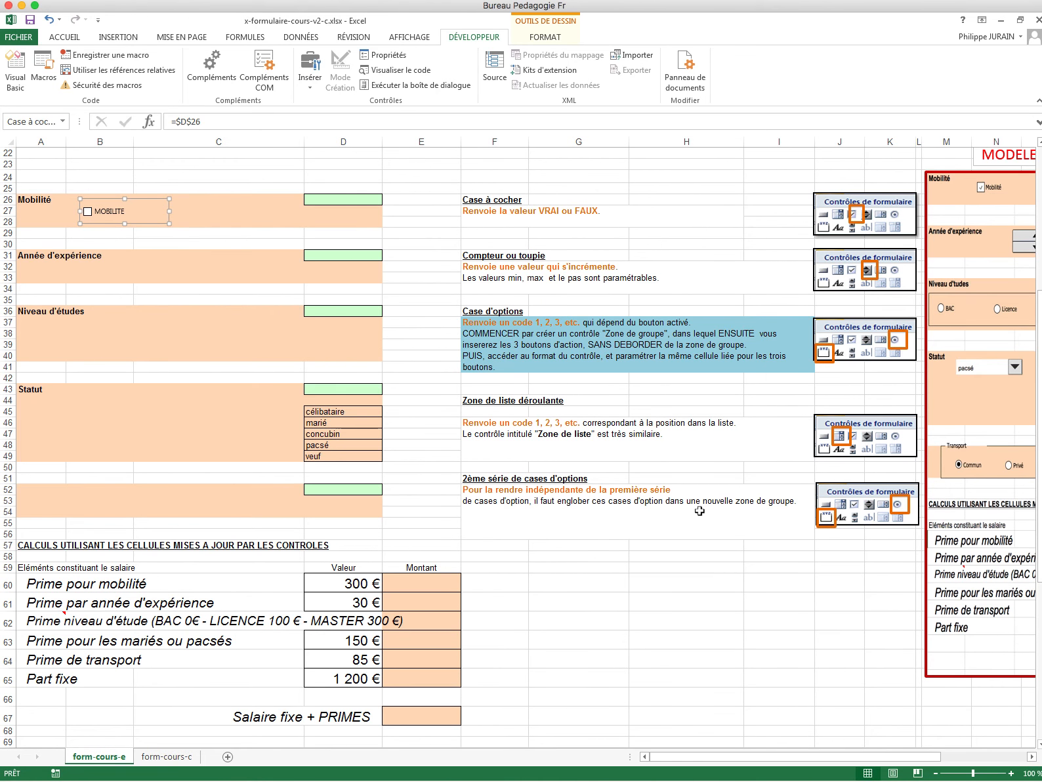
click(243, 211)
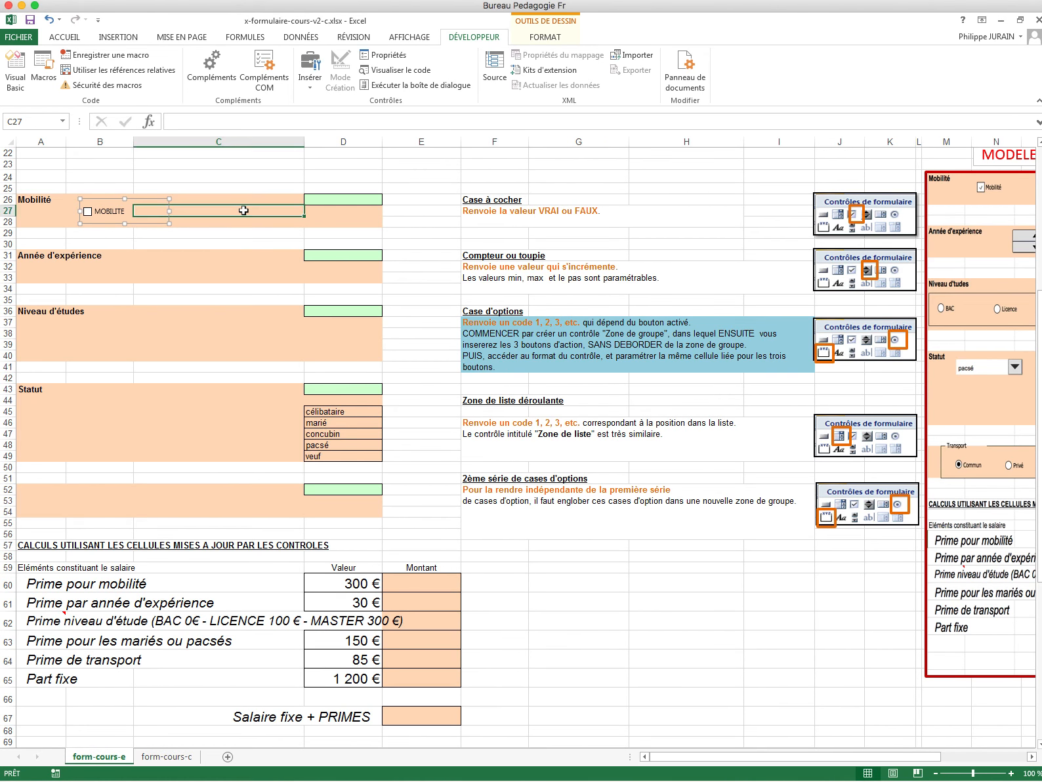
Tick the MOBILITE check box and test its linked cell D26 by clearing and reticking the box.
click(96, 221)
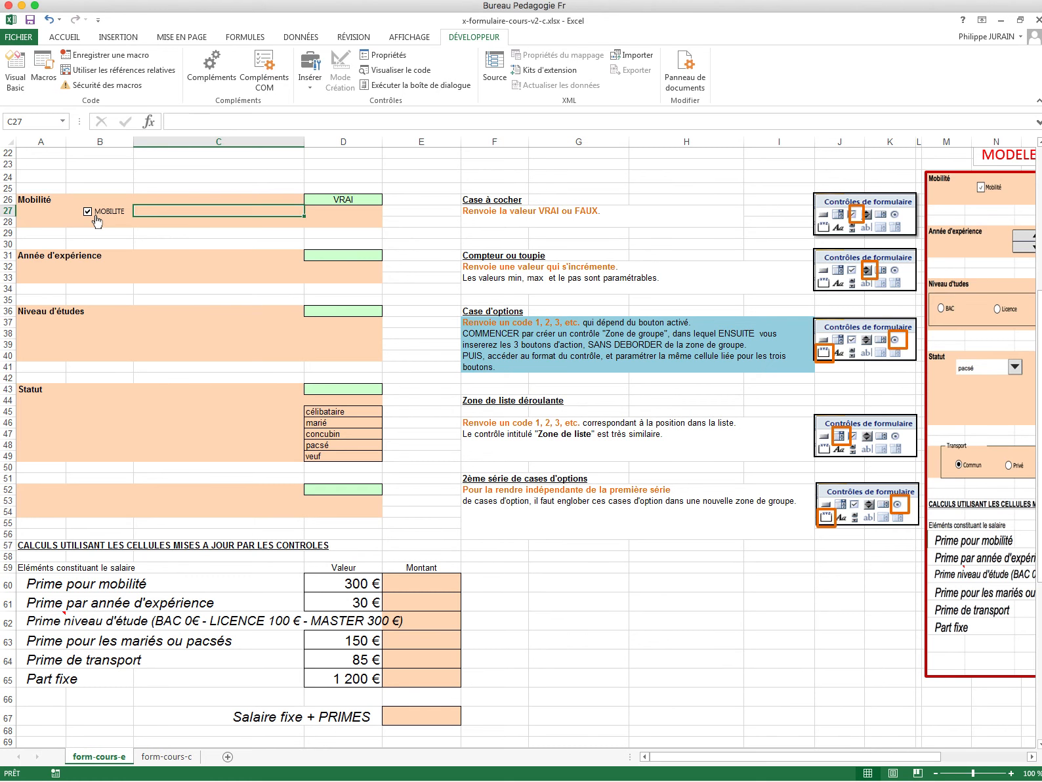
click(334, 201)
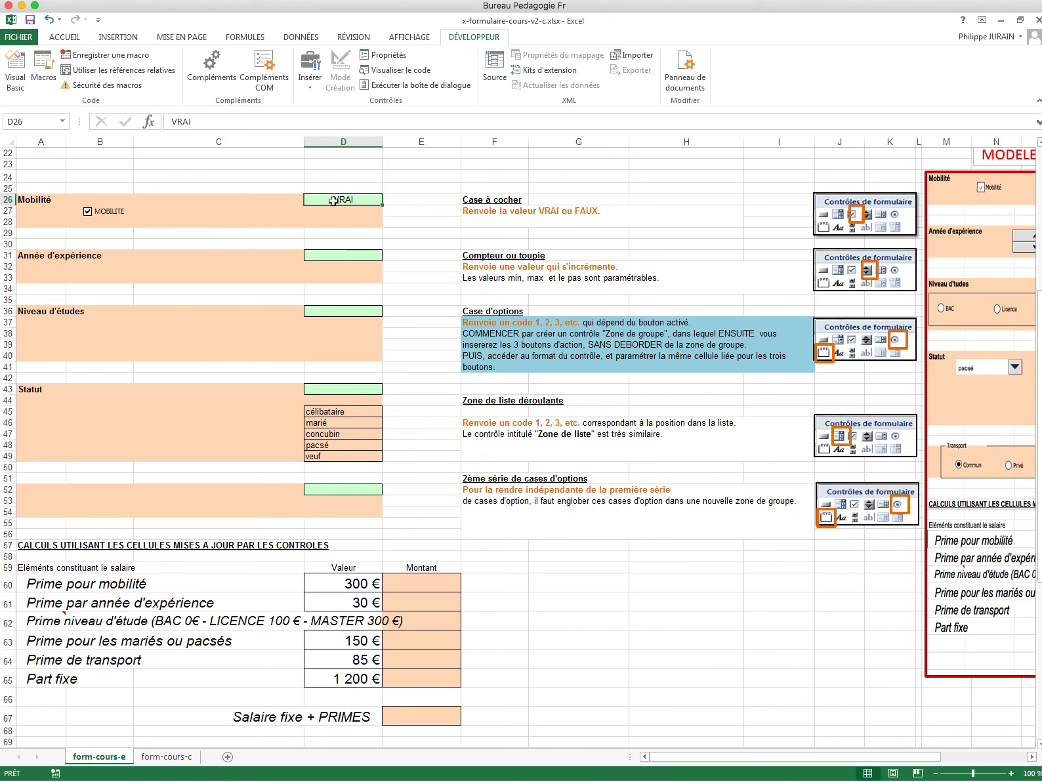
click(105, 211)
click(106, 213)
Enter the formula =SI(D26=VRAI;D60;0) in E60 as the amount of the Prime pour mobilité.
click(398, 583)
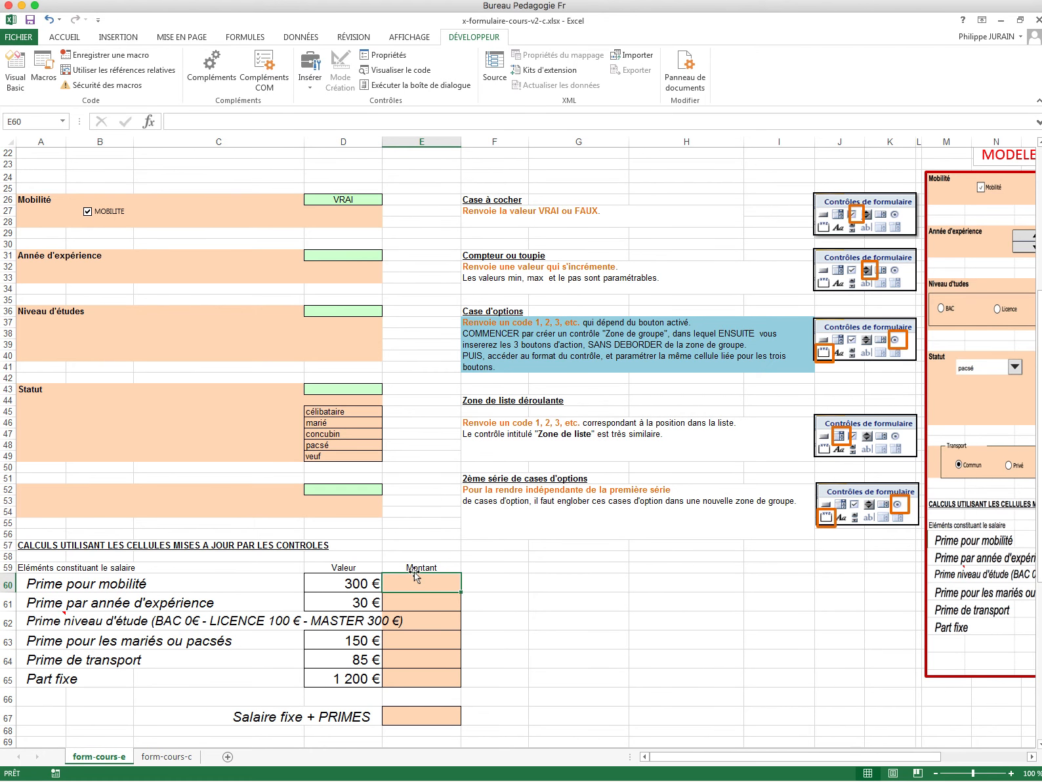
text(=SI()
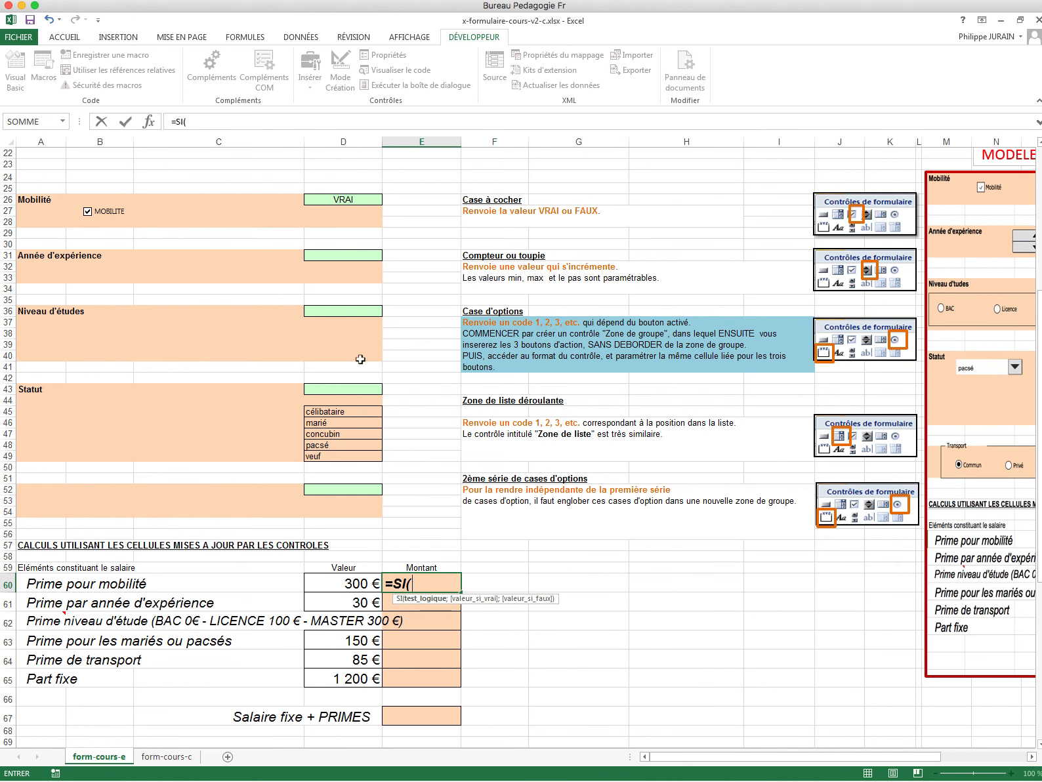
click(330, 198)
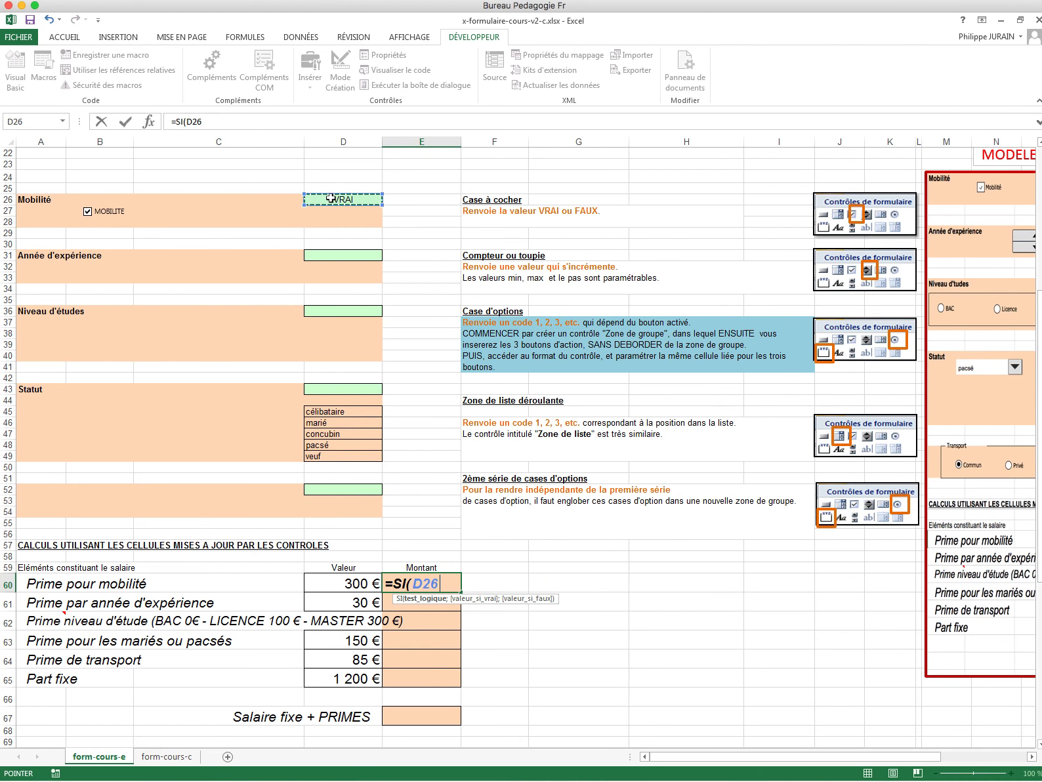
text(-=V)
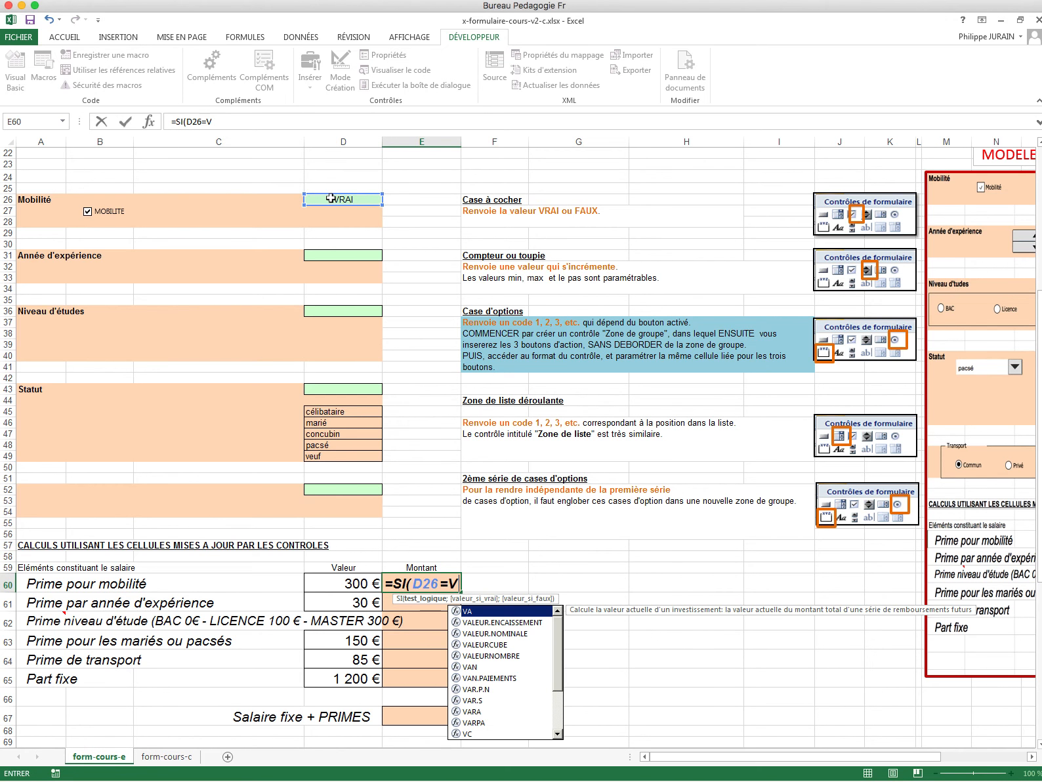
text(RAI;)
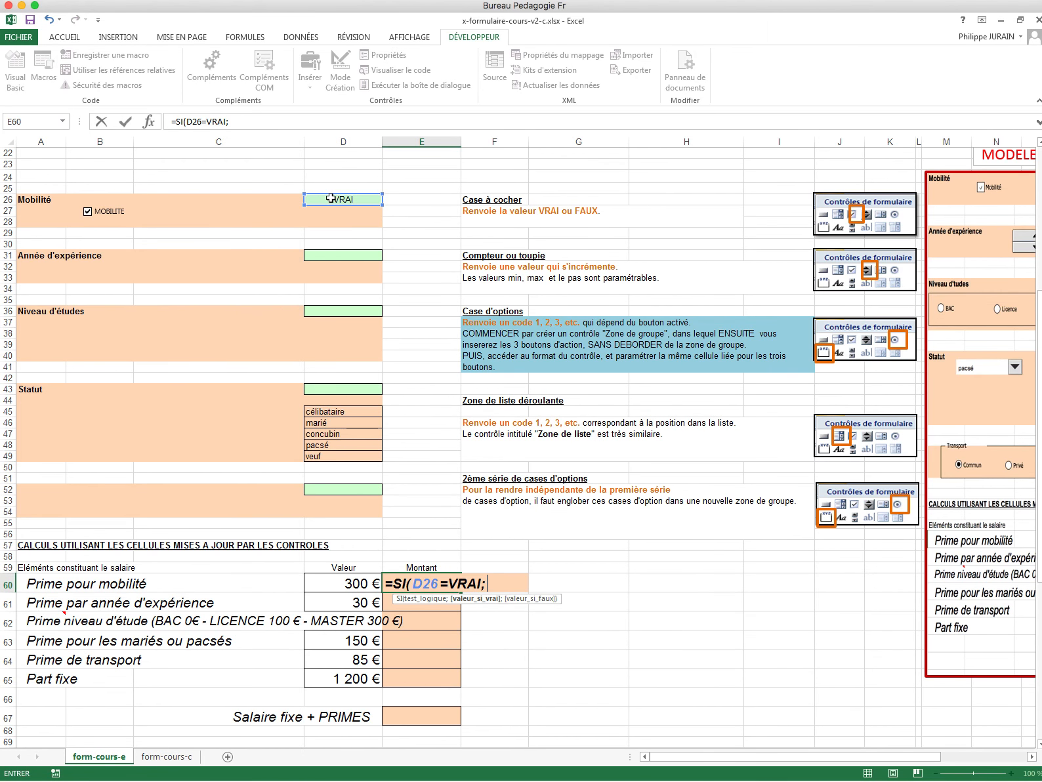
click(336, 583)
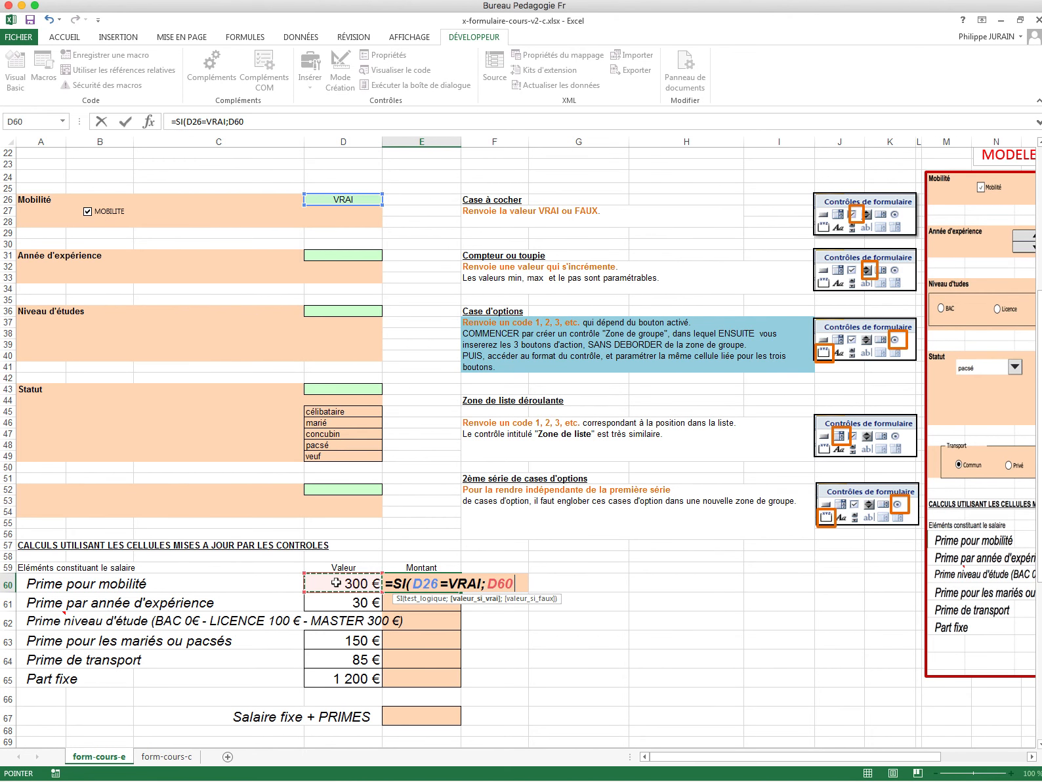
text(;)
text(0))
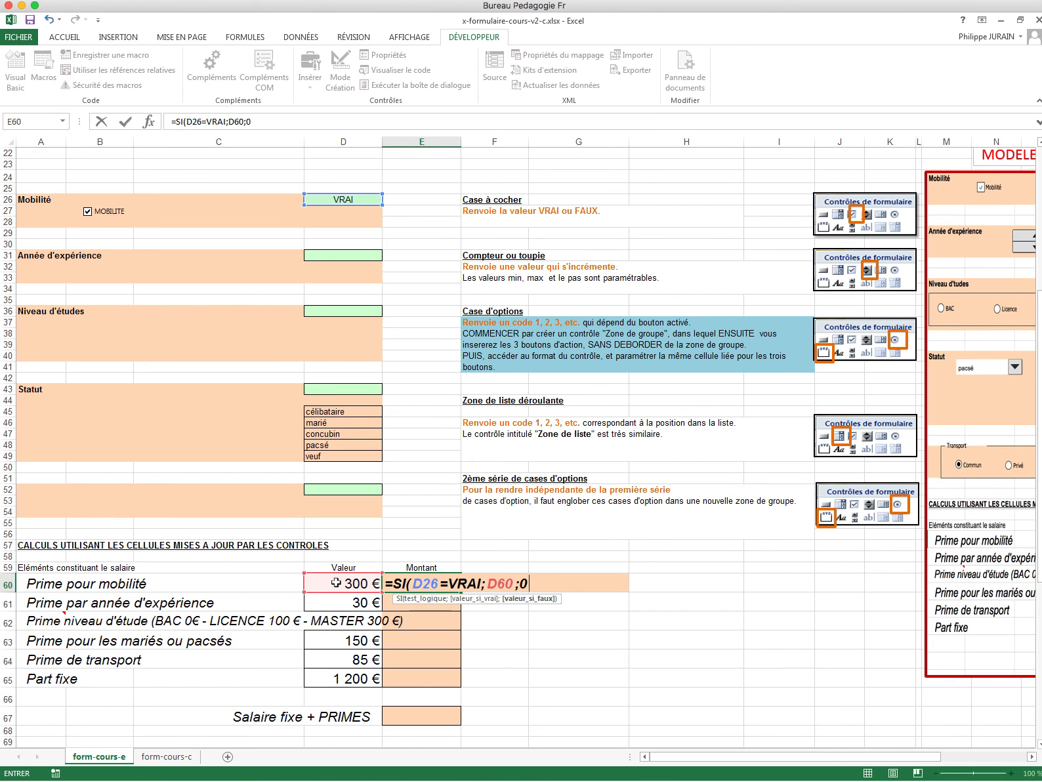
key(Return)
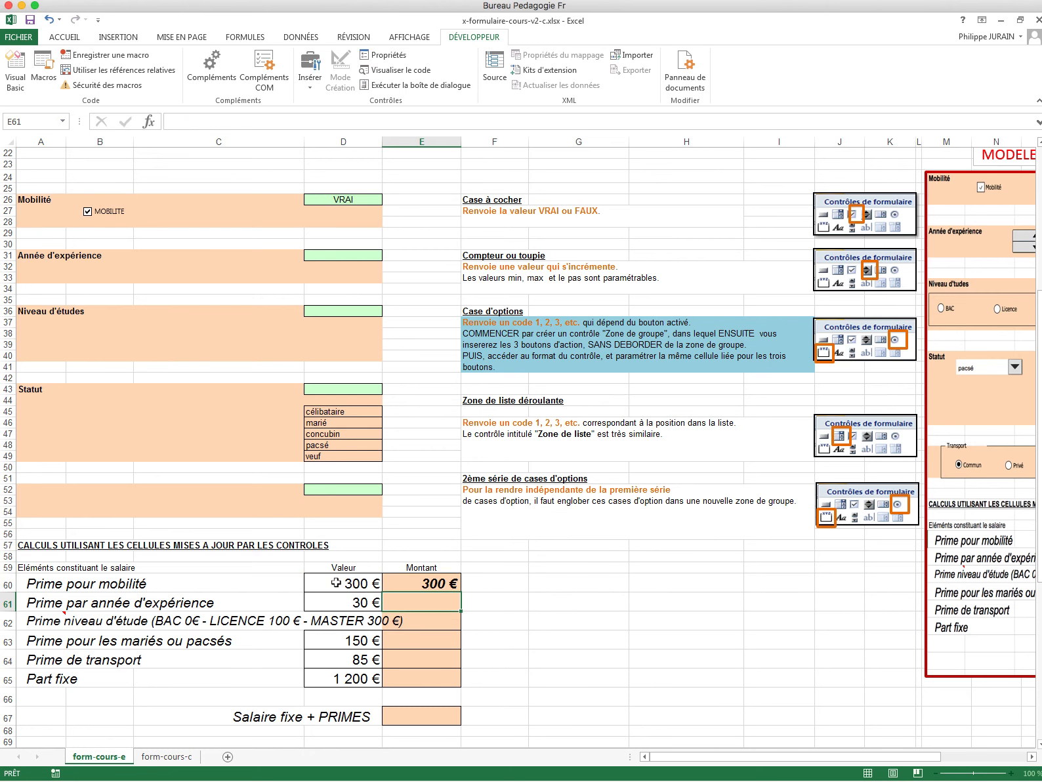
Enter the formula =D65 in E65 as the amount of the Part fixe.
click(416, 680)
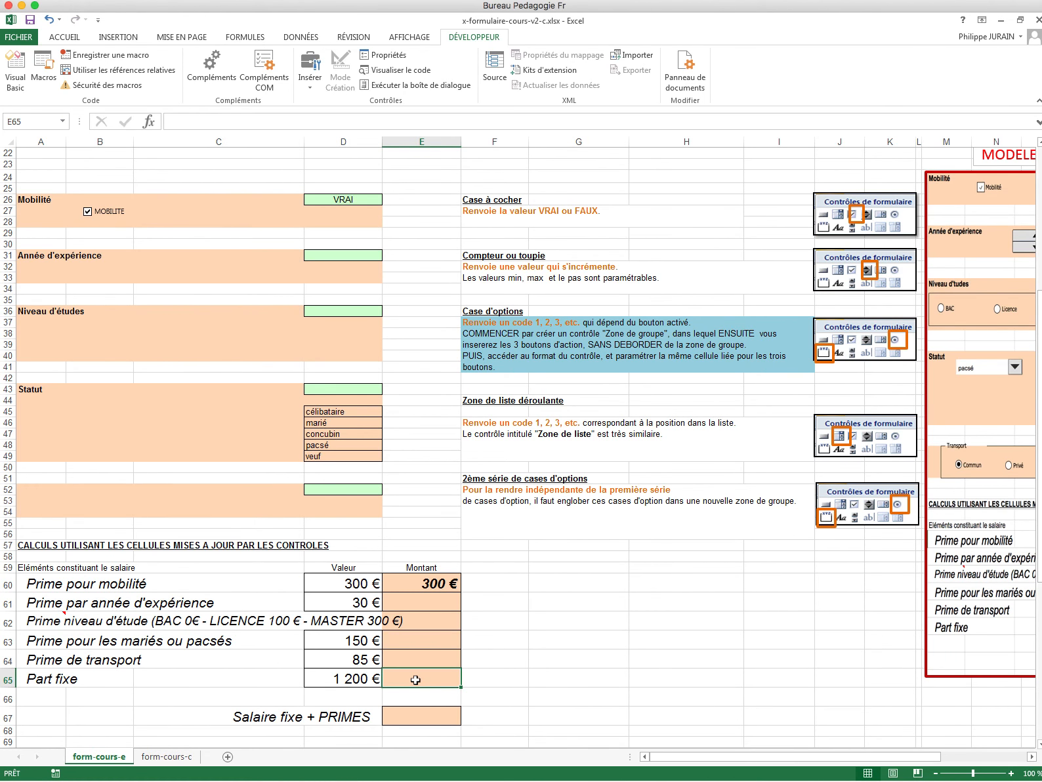
text(=)
click(340, 678)
key(Return)
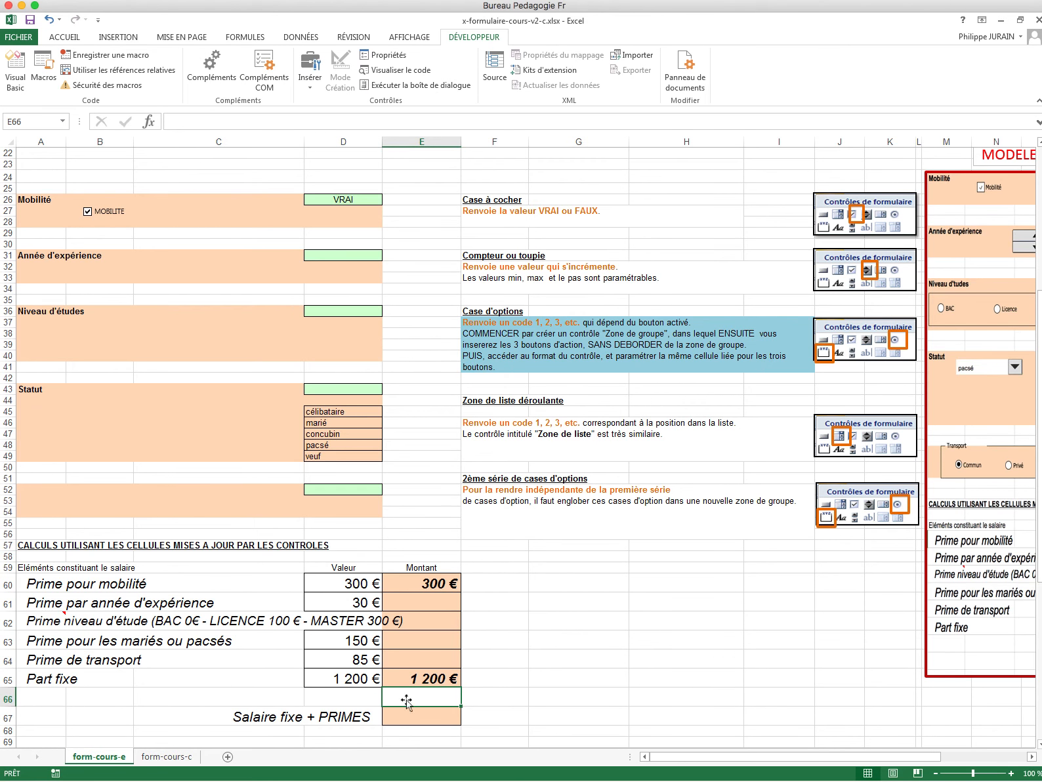
Total the amounts E60:E65 with a SOMME formula in E67, beside Salaire fixe + PRIMES.
click(419, 716)
text(=somme()
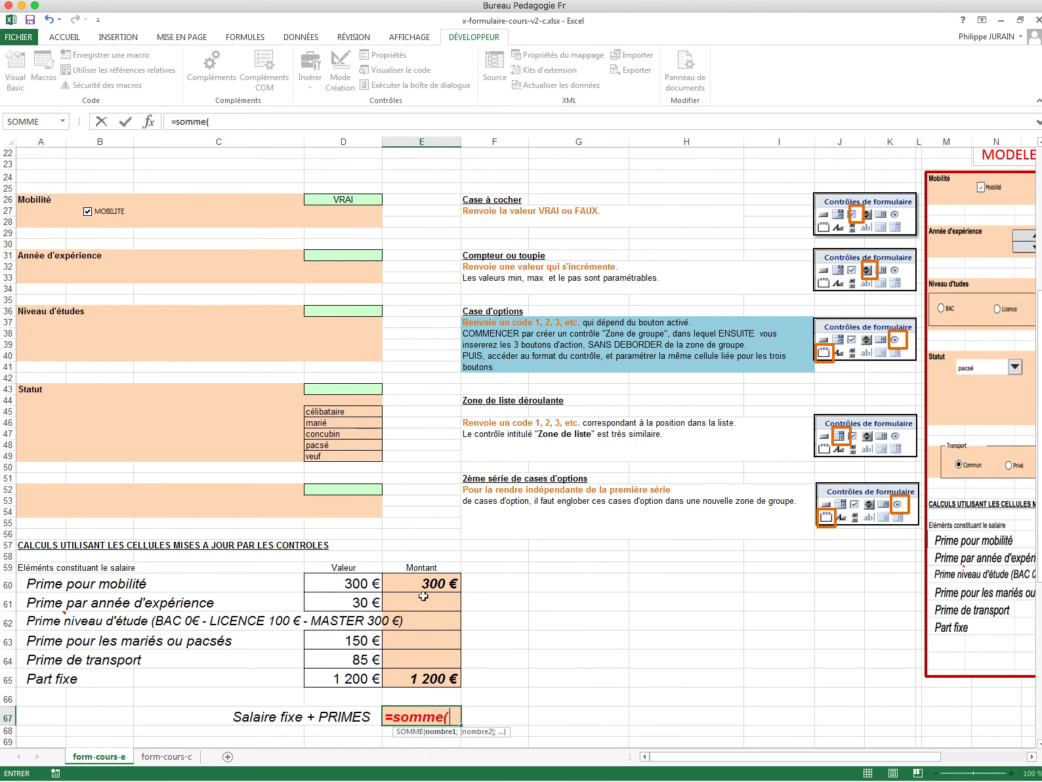
drag(421, 583, 421, 682)
key(Return)
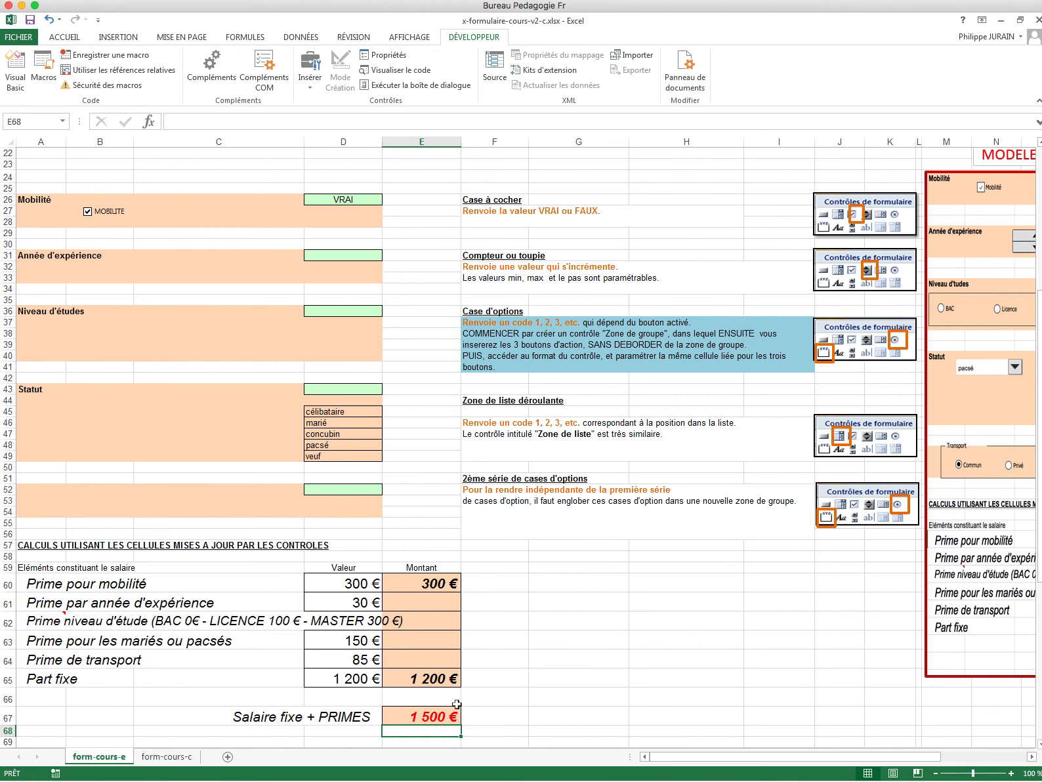
Copy the formula of E67 and paste it as the visible text =SOMME(E60:E65) in F67.
click(434, 715)
click(175, 121)
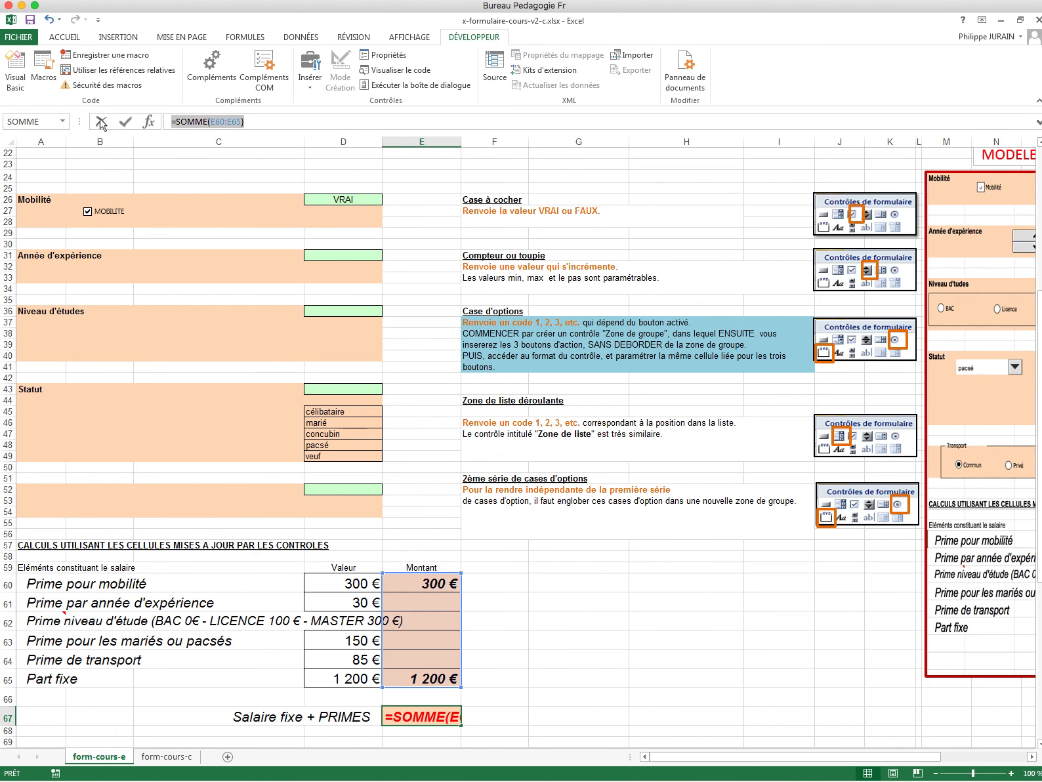
key(Escape)
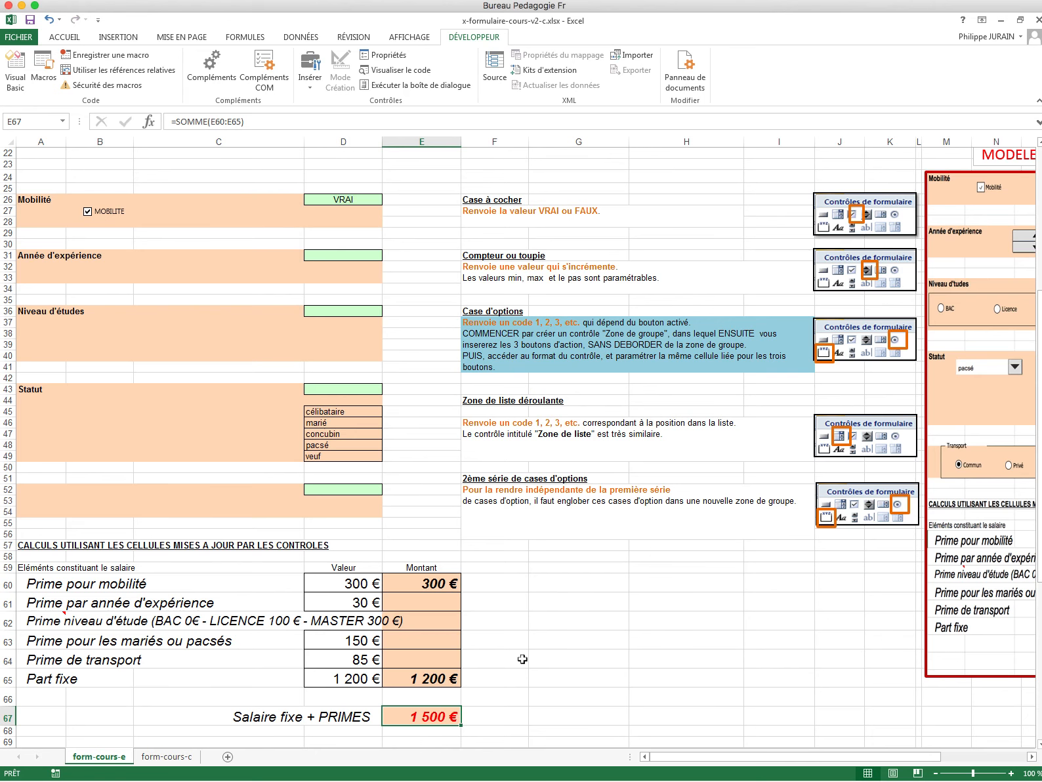
click(483, 721)
text(')
key(ctrl+v)
key(Return)
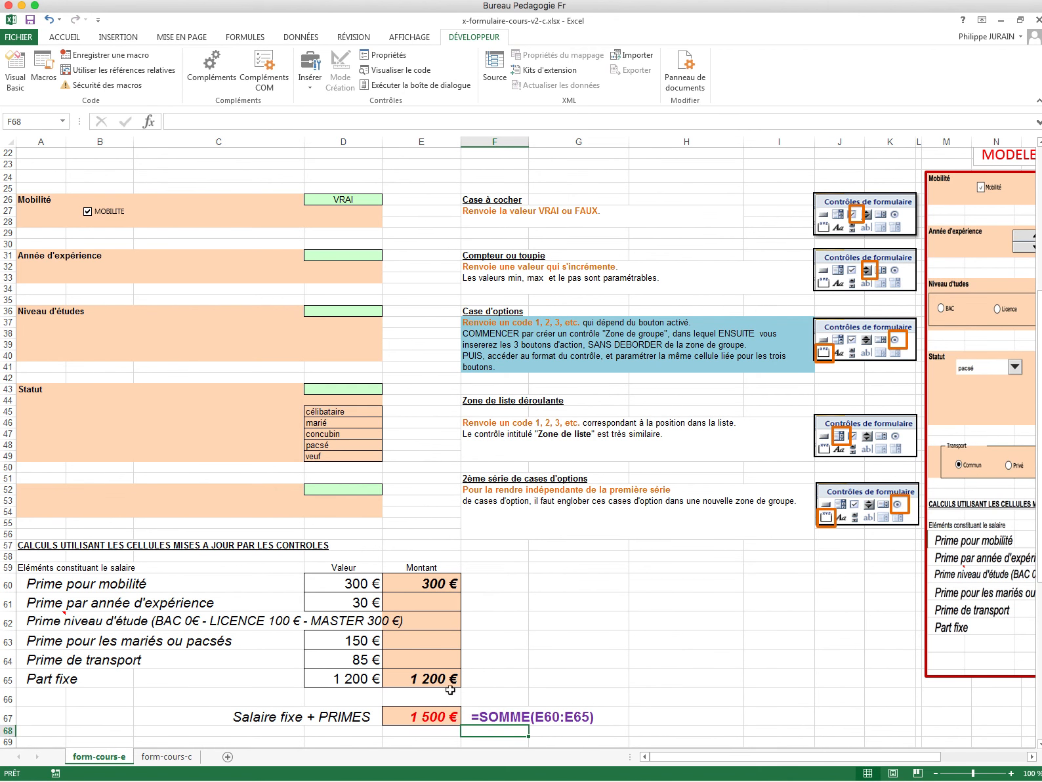
Enter the formula of E65 as the visible text =D65 in F65, beside the Part fixe amount.
click(436, 678)
click(203, 122)
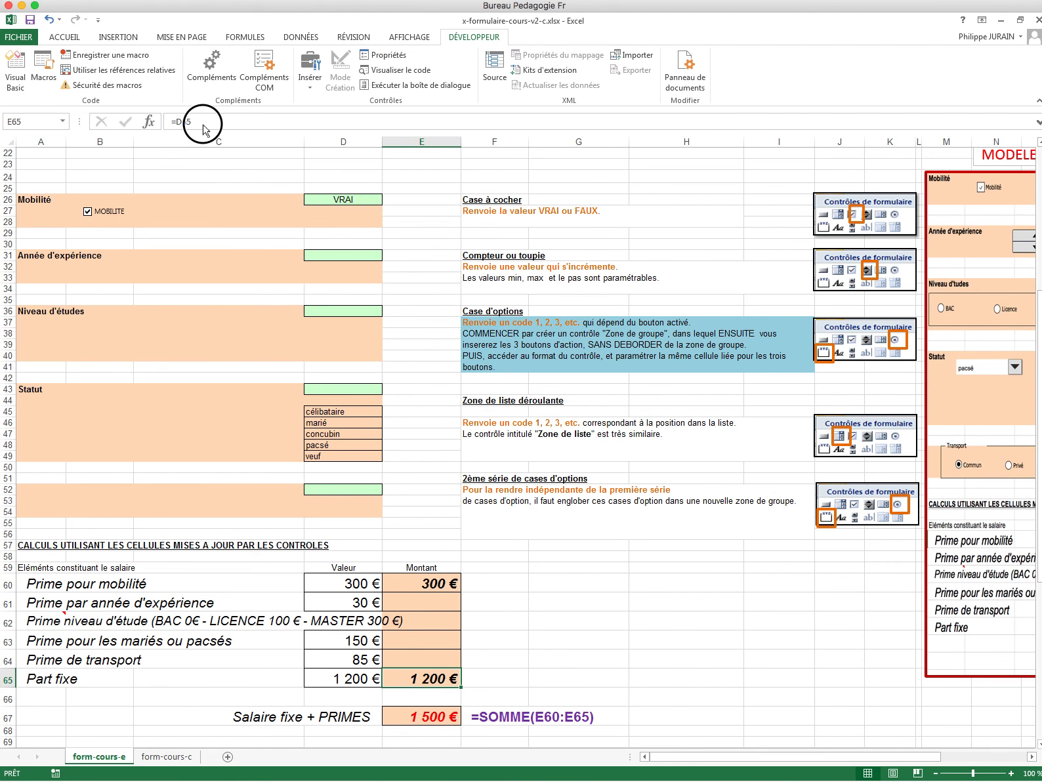
click(125, 122)
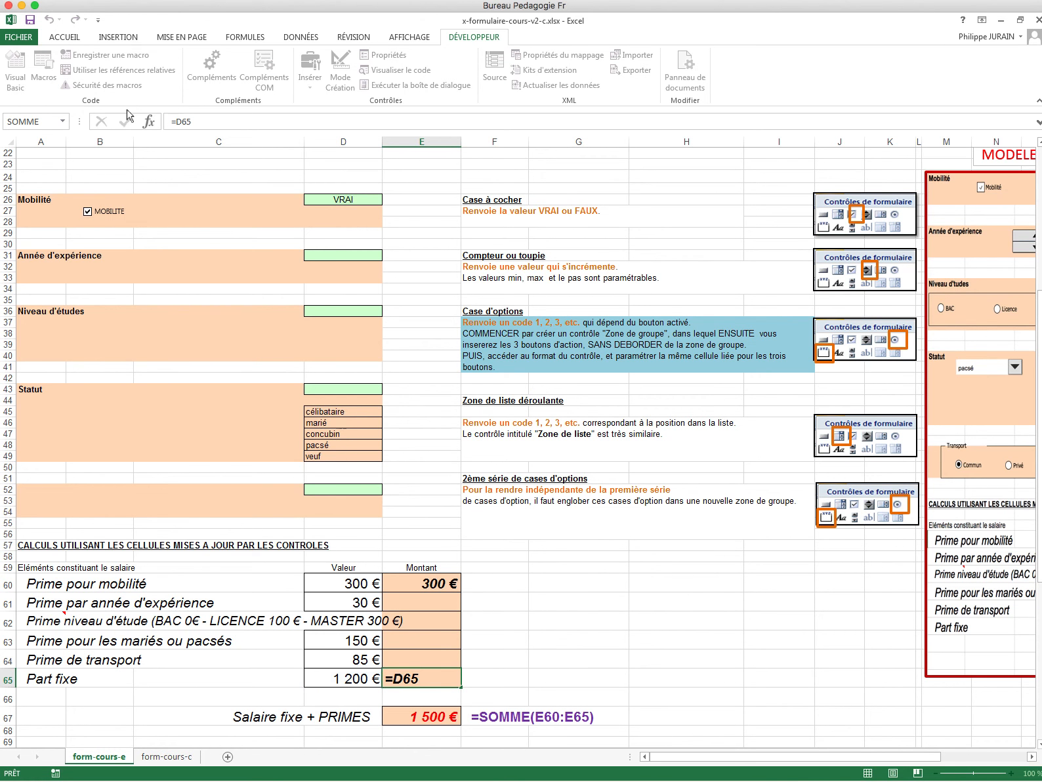
click(481, 677)
text('=D65)
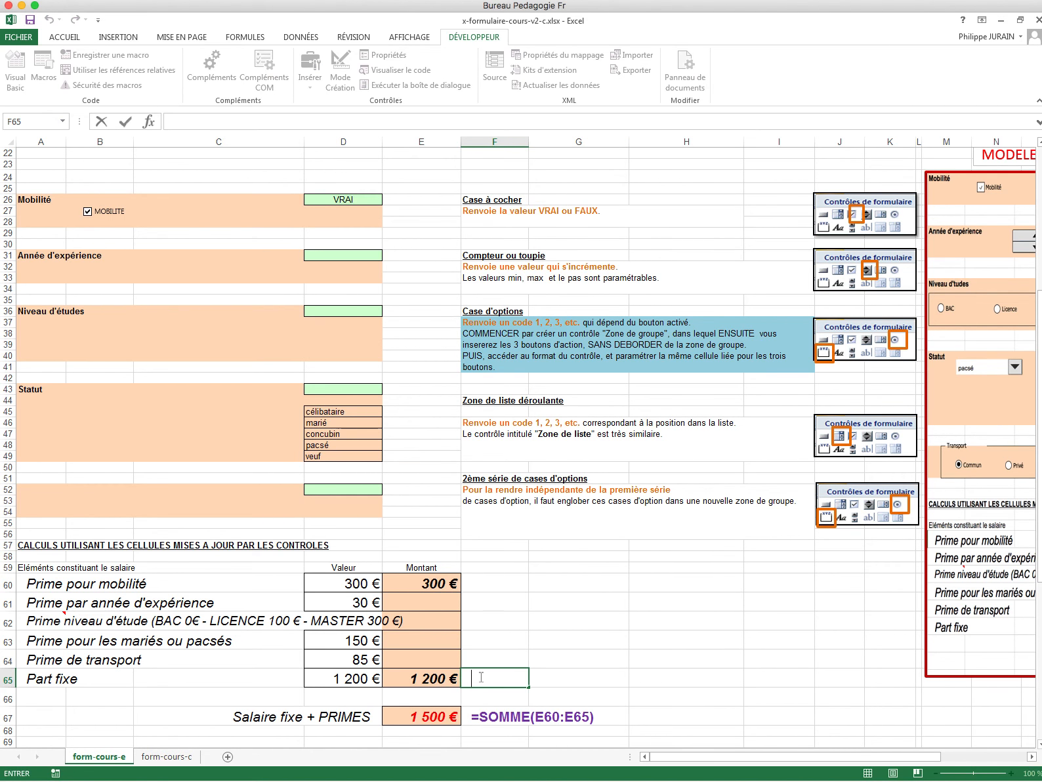
key(Return)
Copy the formula of E60 and paste it as the visible text =SI(D26=VRAI;D60;0) in F60.
click(440, 582)
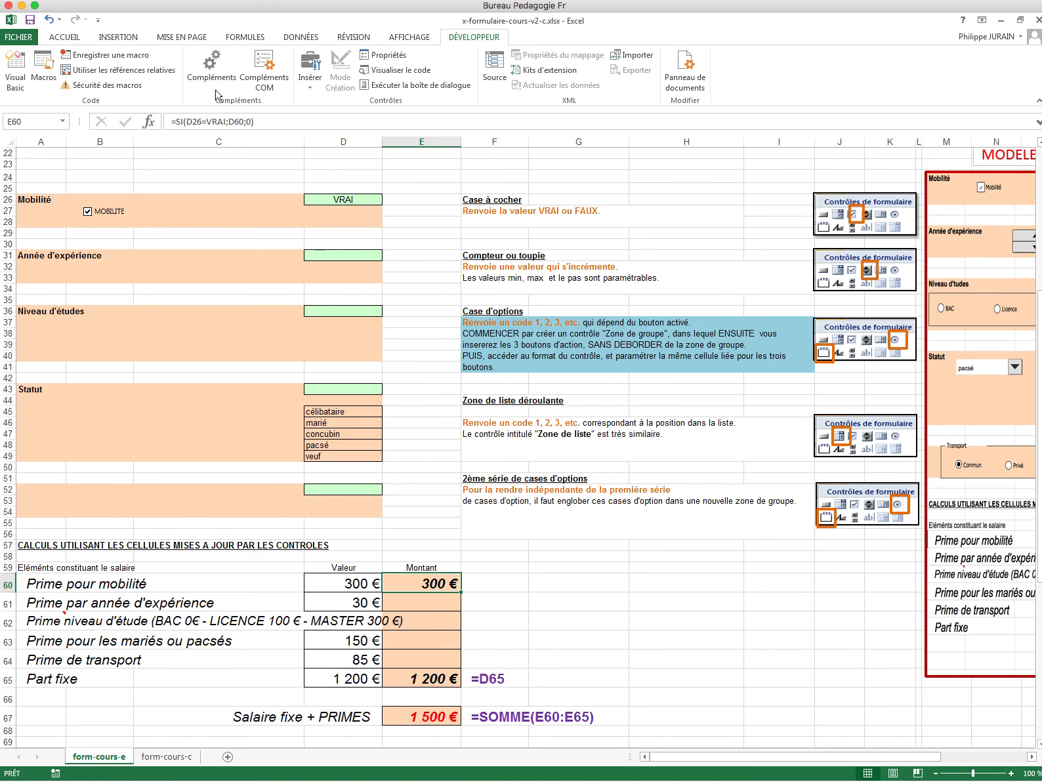
click(267, 124)
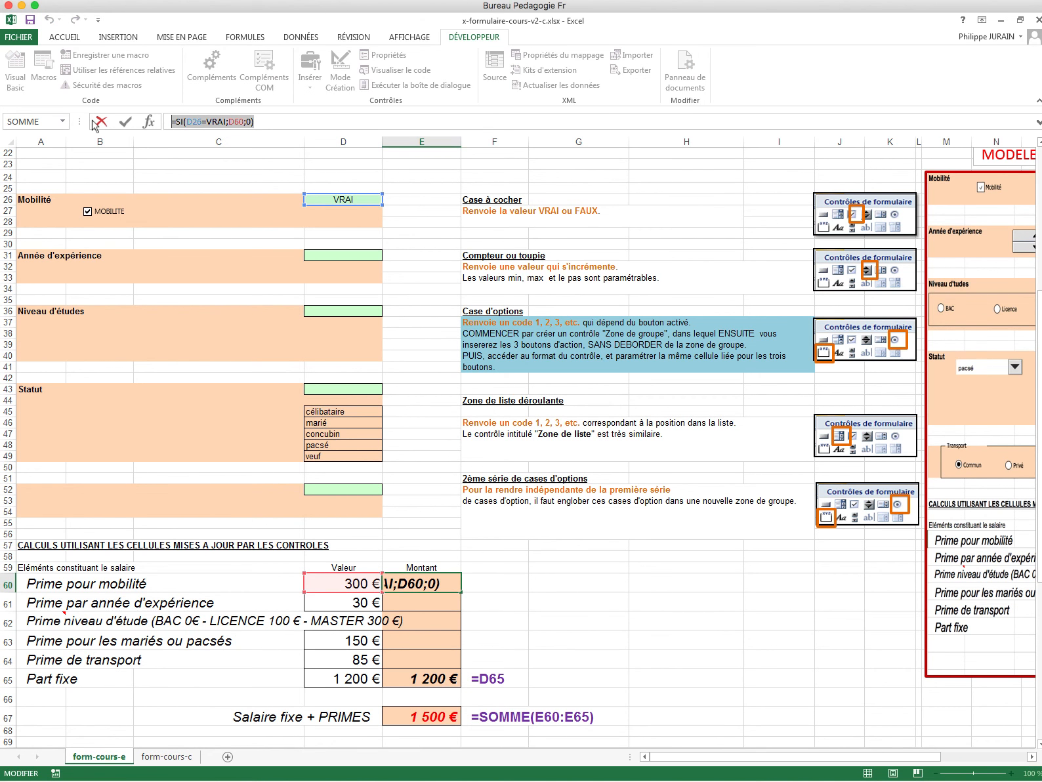
click(101, 121)
click(481, 583)
text(')
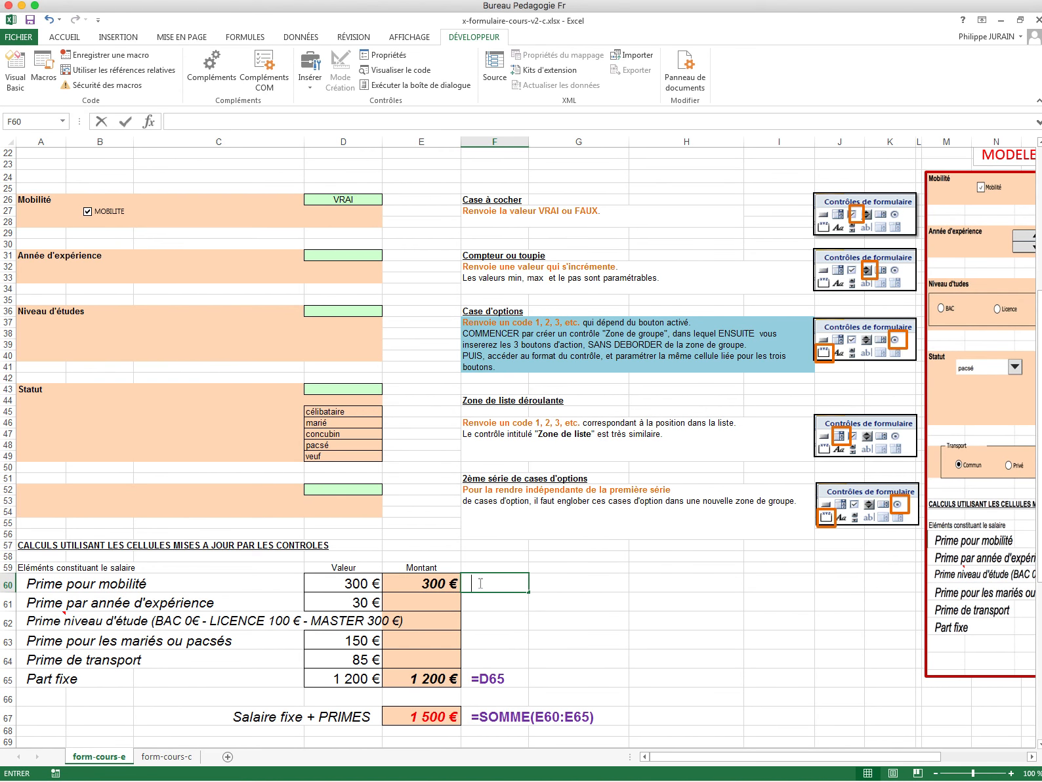
key(ctrl+v)
key(Return)
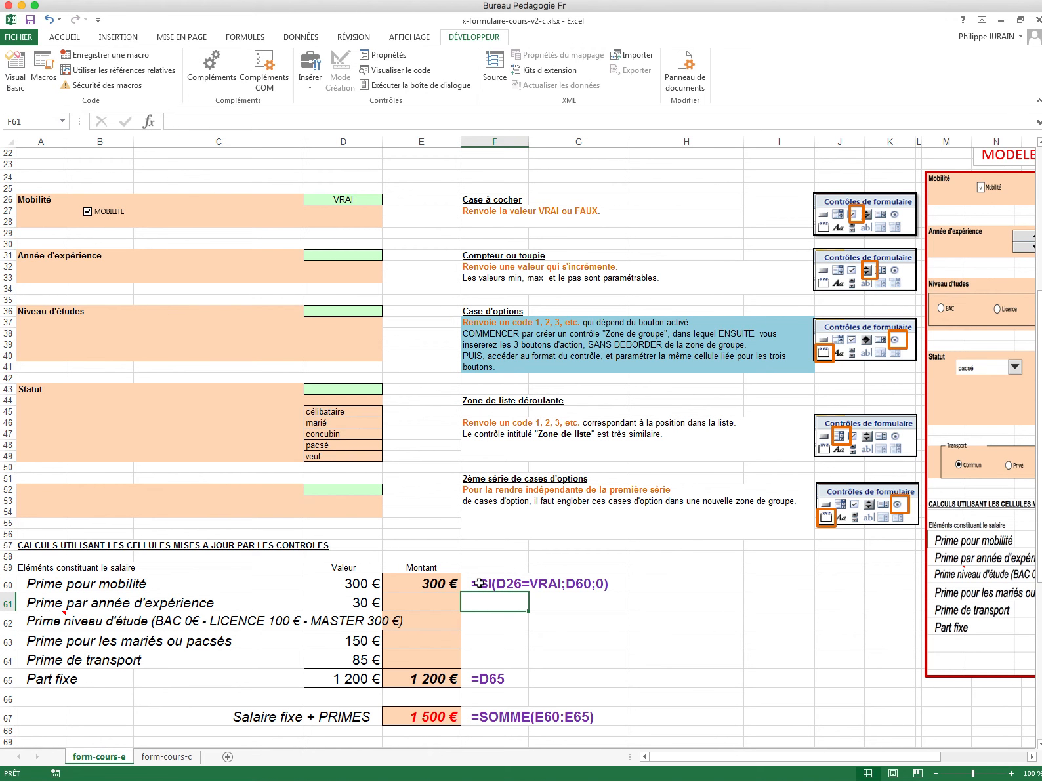
Replace the Prime pour mobilité formula in E60 with the multiplication =D26*D60.
click(420, 584)
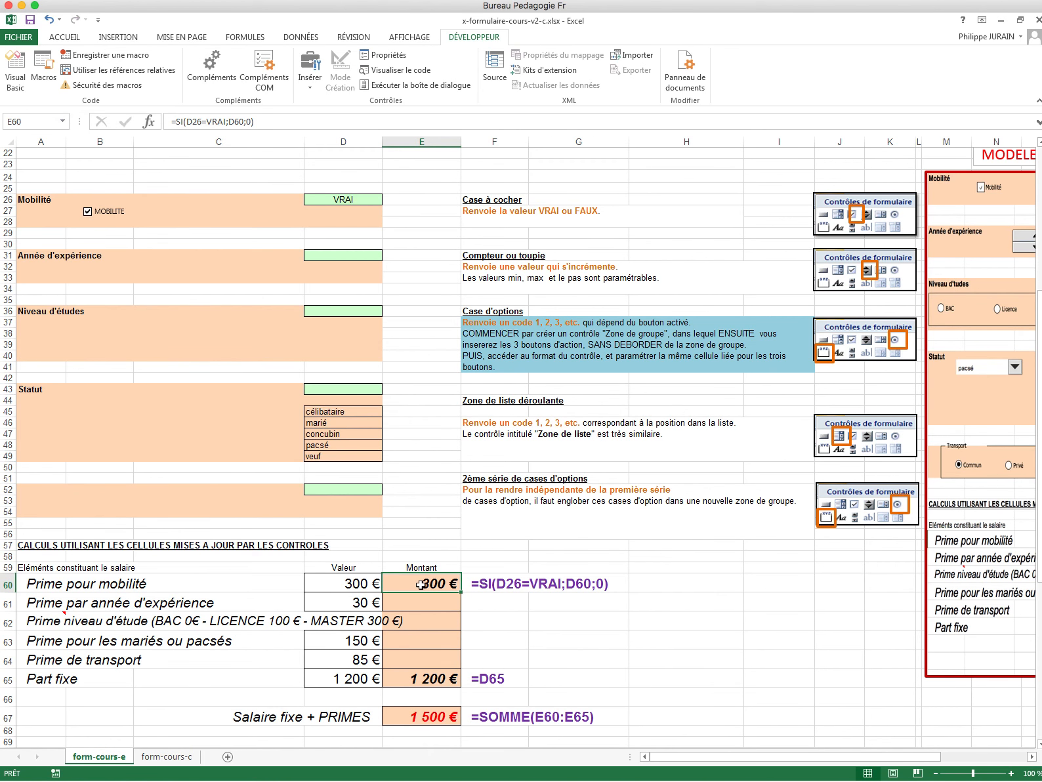
text(=)
click(343, 189)
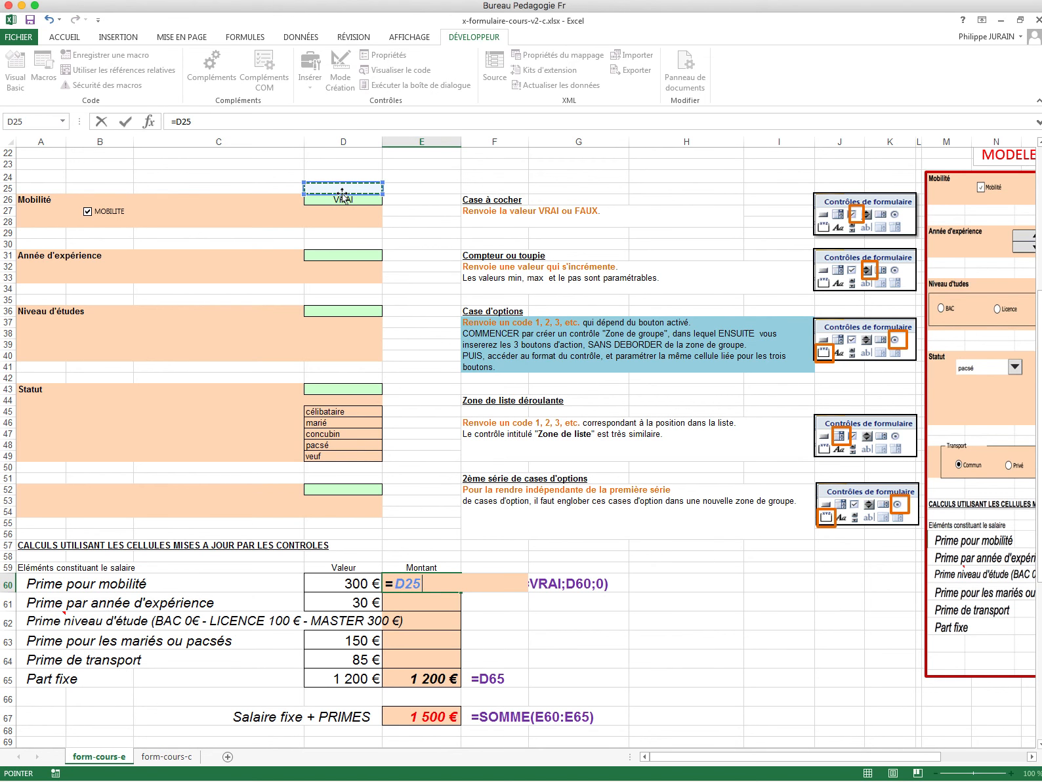
click(342, 199)
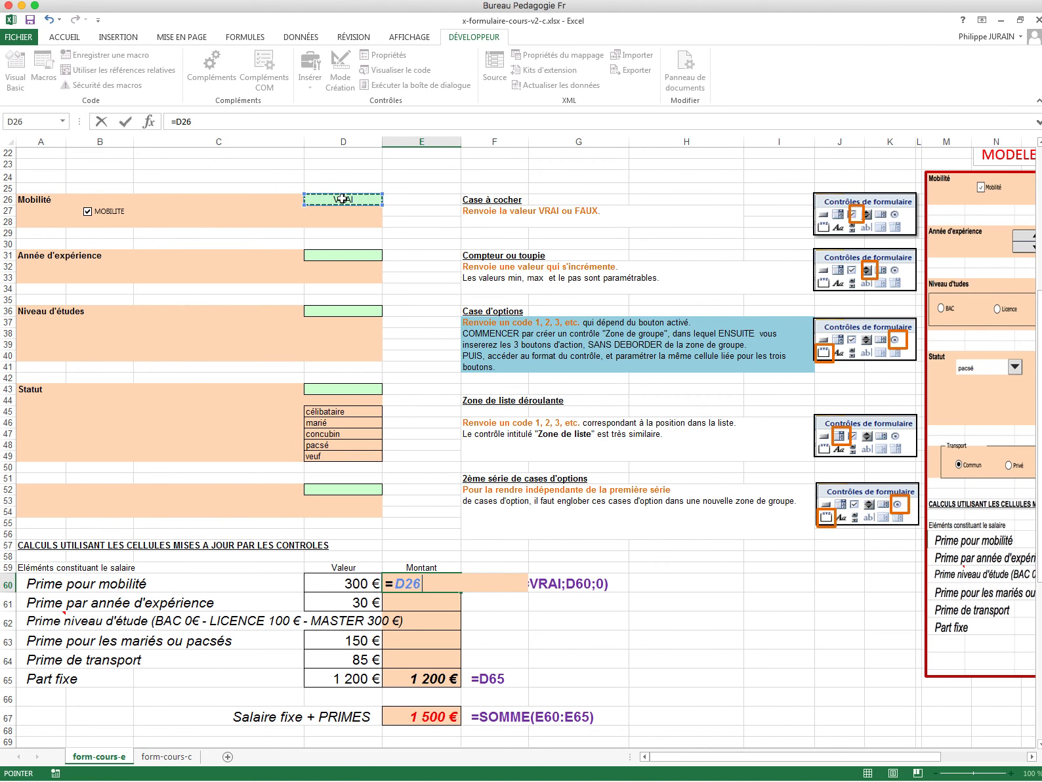
text(*)
click(329, 585)
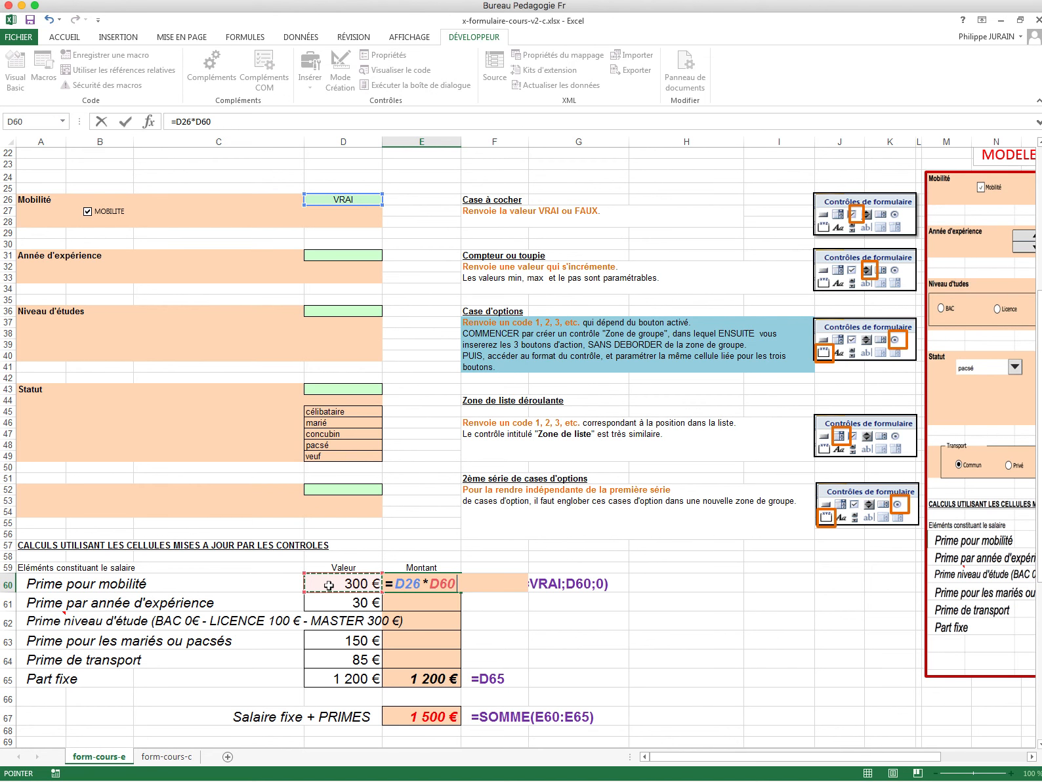
key(Return)
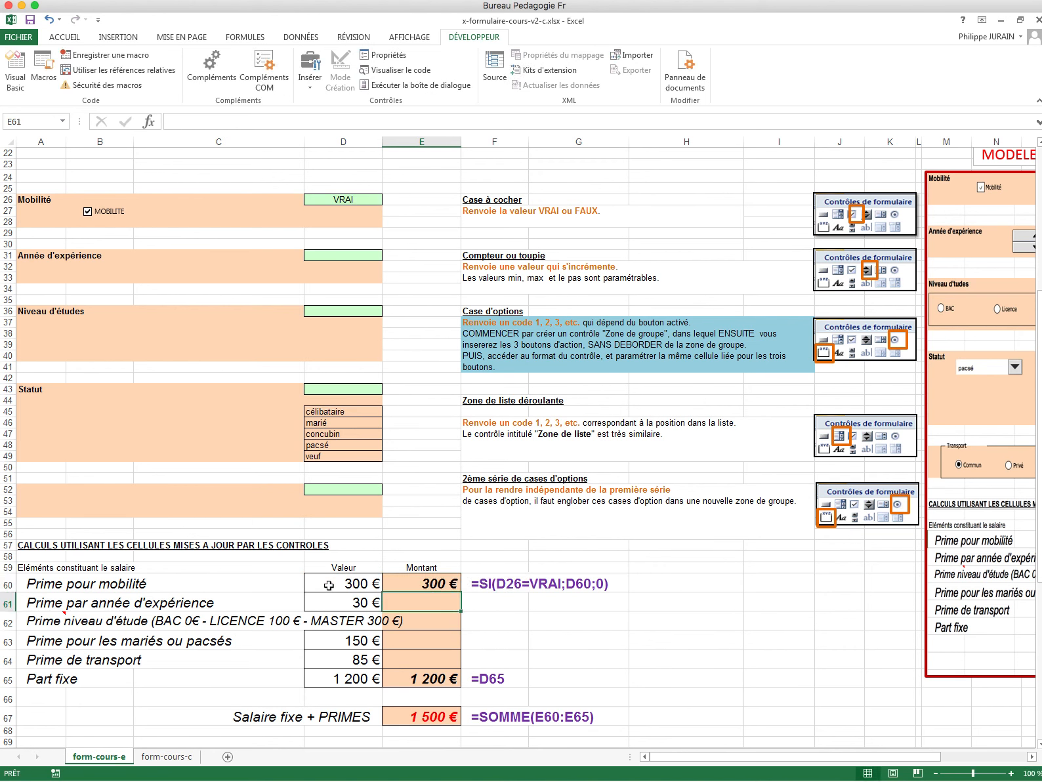
Clear and re-tick the MOBILITE checkbox to test the bonus formula, and compare E60 with the formula text in F60.
click(93, 215)
click(87, 212)
click(406, 584)
click(497, 586)
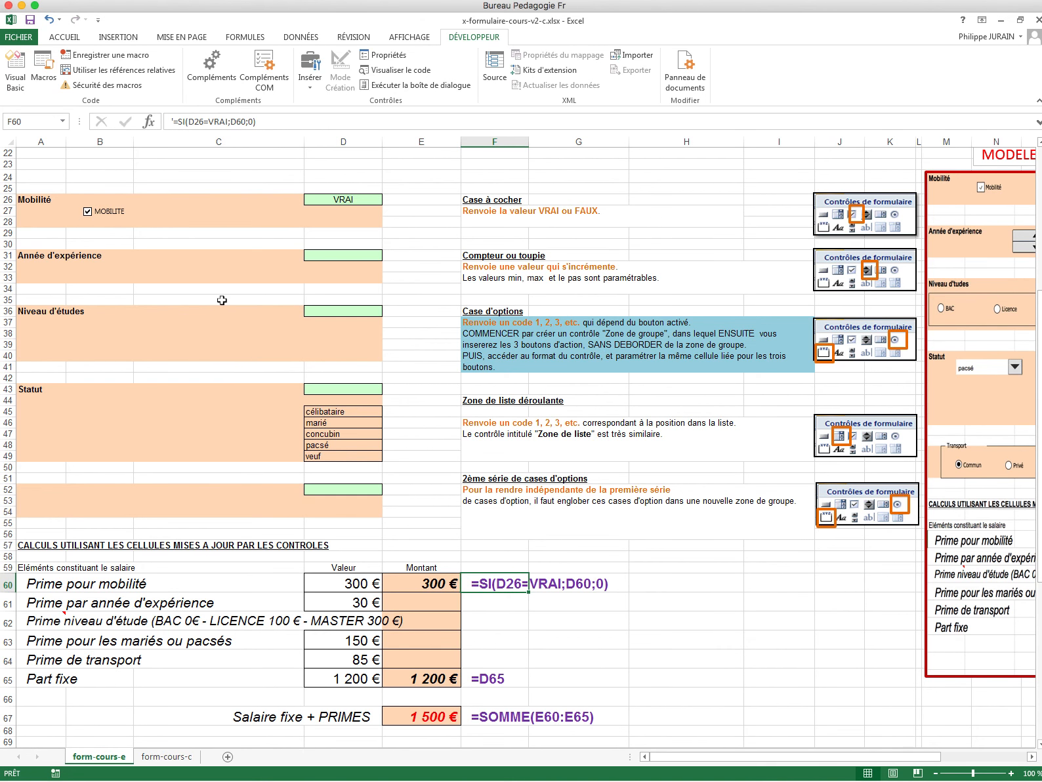
Draw a spinner form control (Compteur) in the Année d'expérience block, over about rows 31 to 33.
click(188, 308)
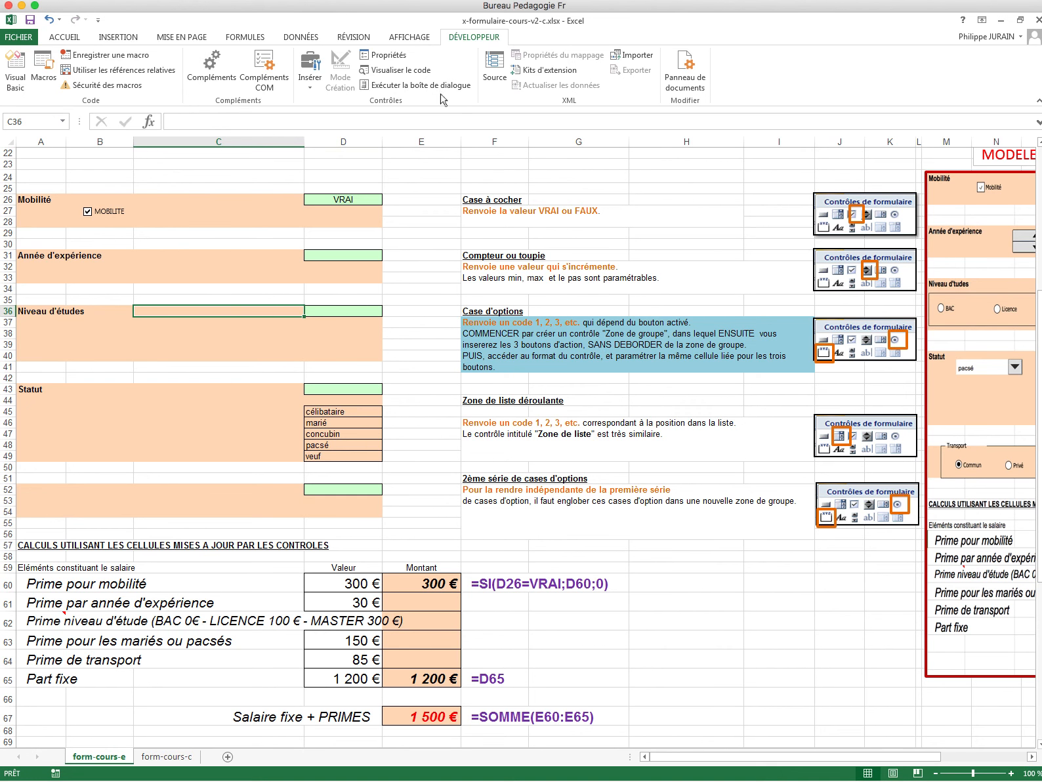
click(311, 66)
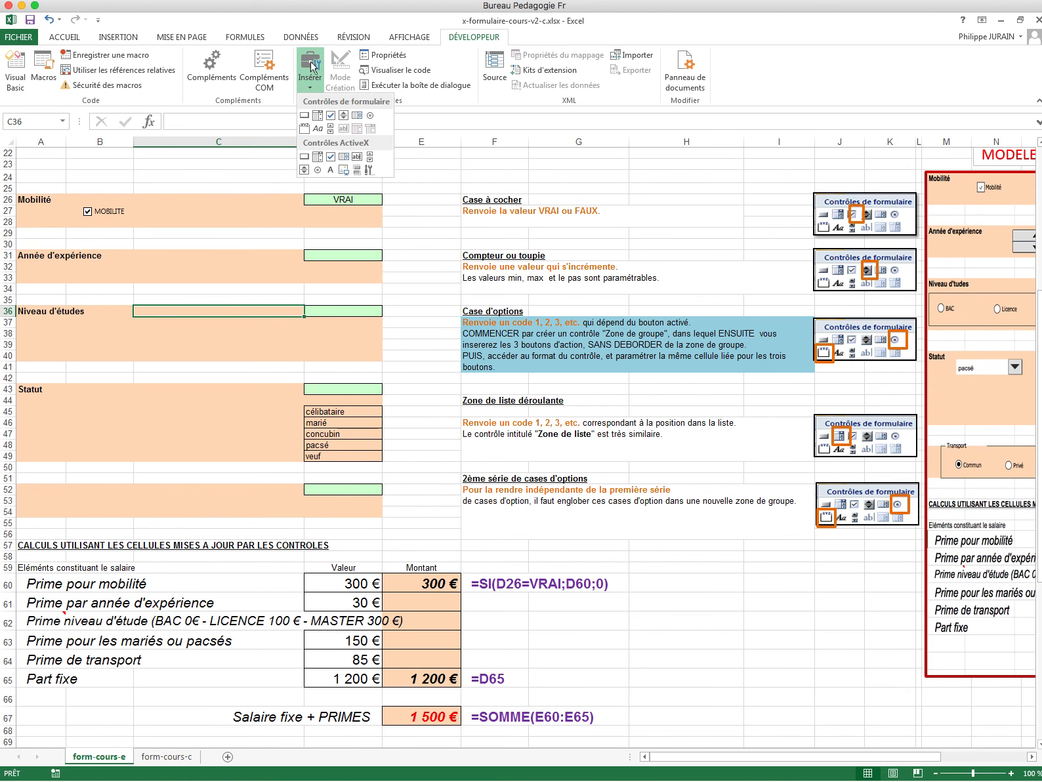
click(344, 116)
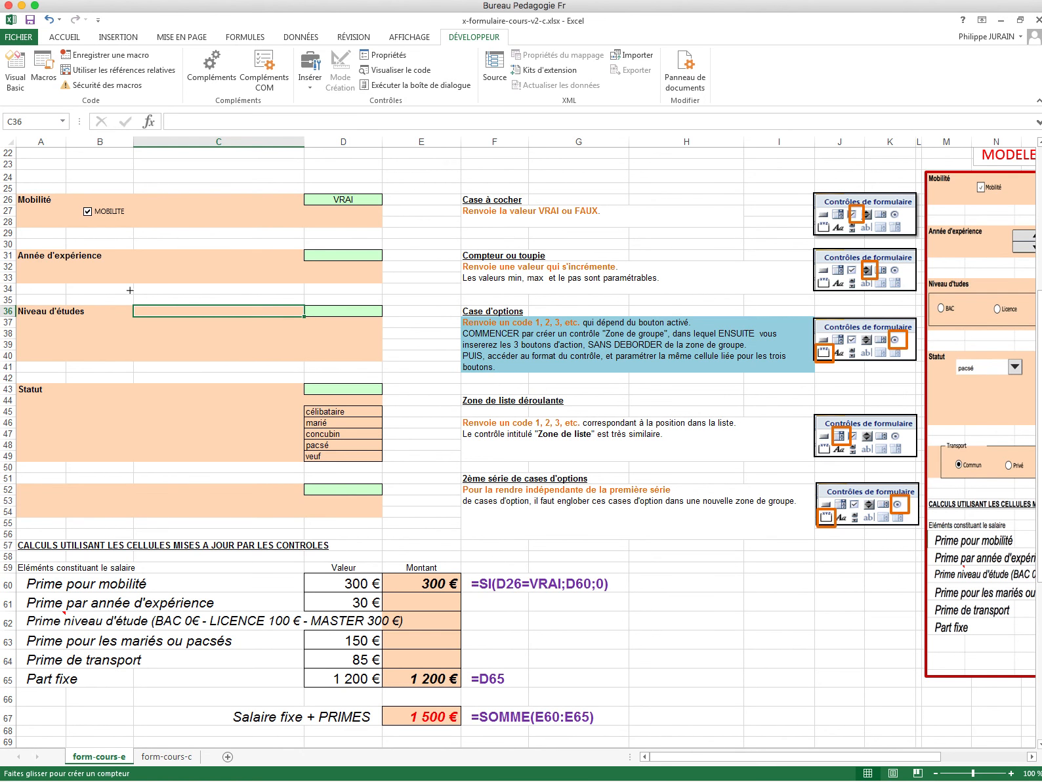
drag(115, 254, 191, 287)
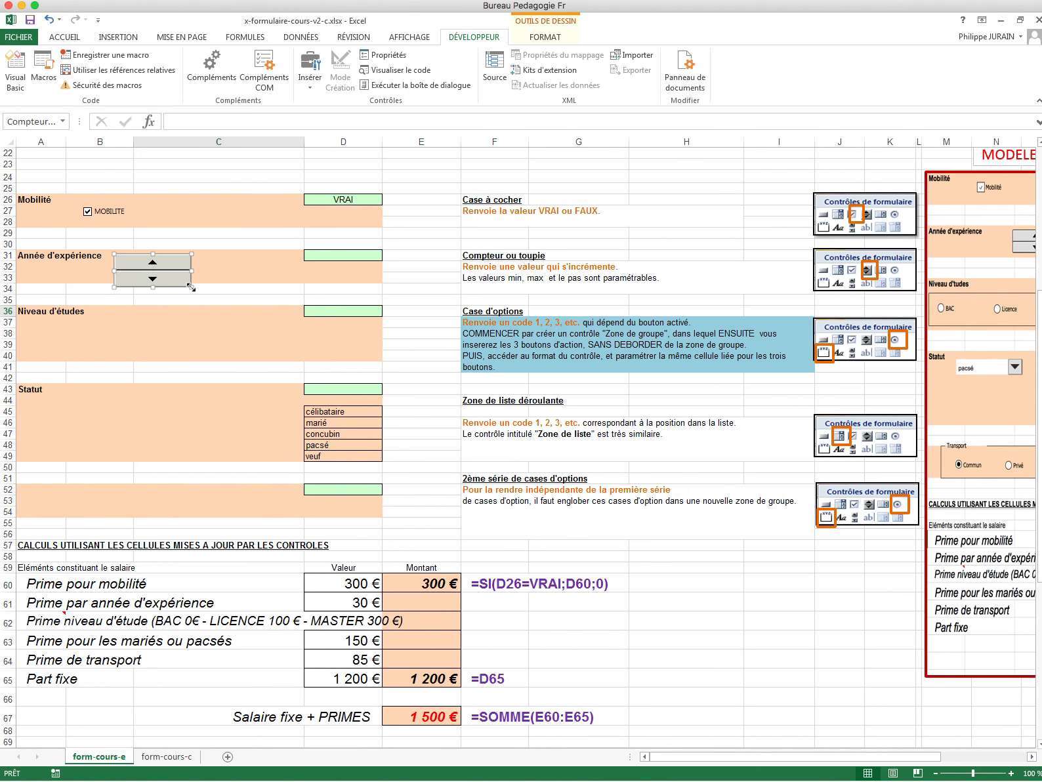
Link the spinner to cell $D$31 and set its maximum value to 50 in the control format.
right_click(168, 282)
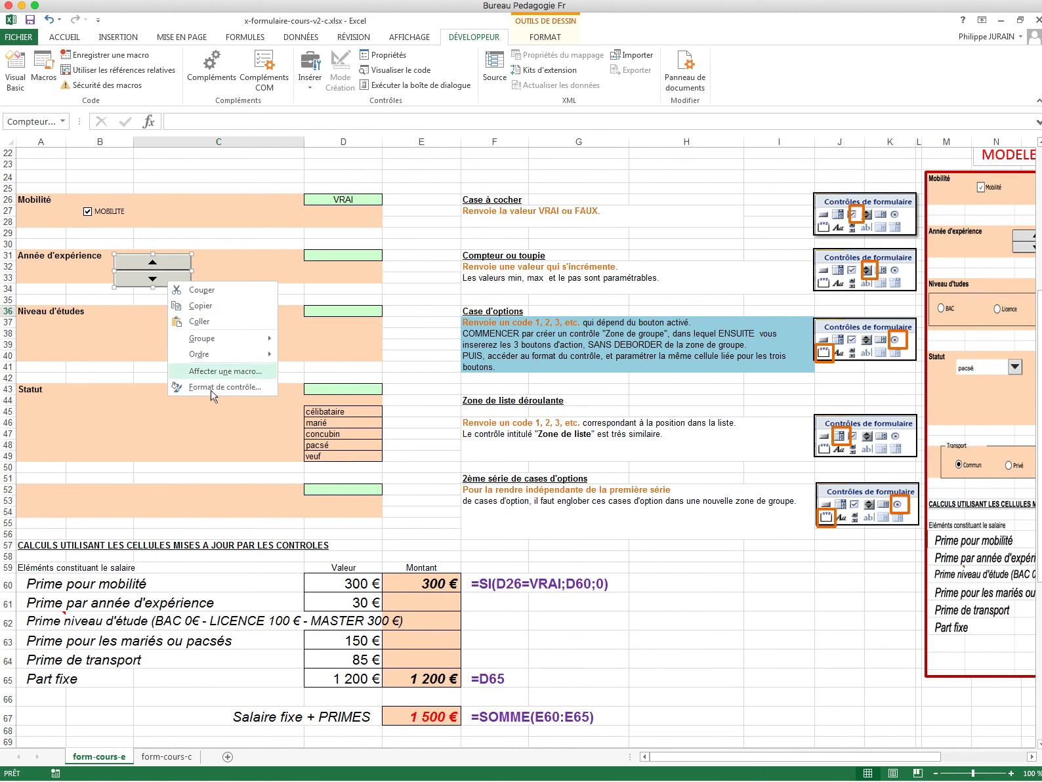
click(211, 389)
click(613, 376)
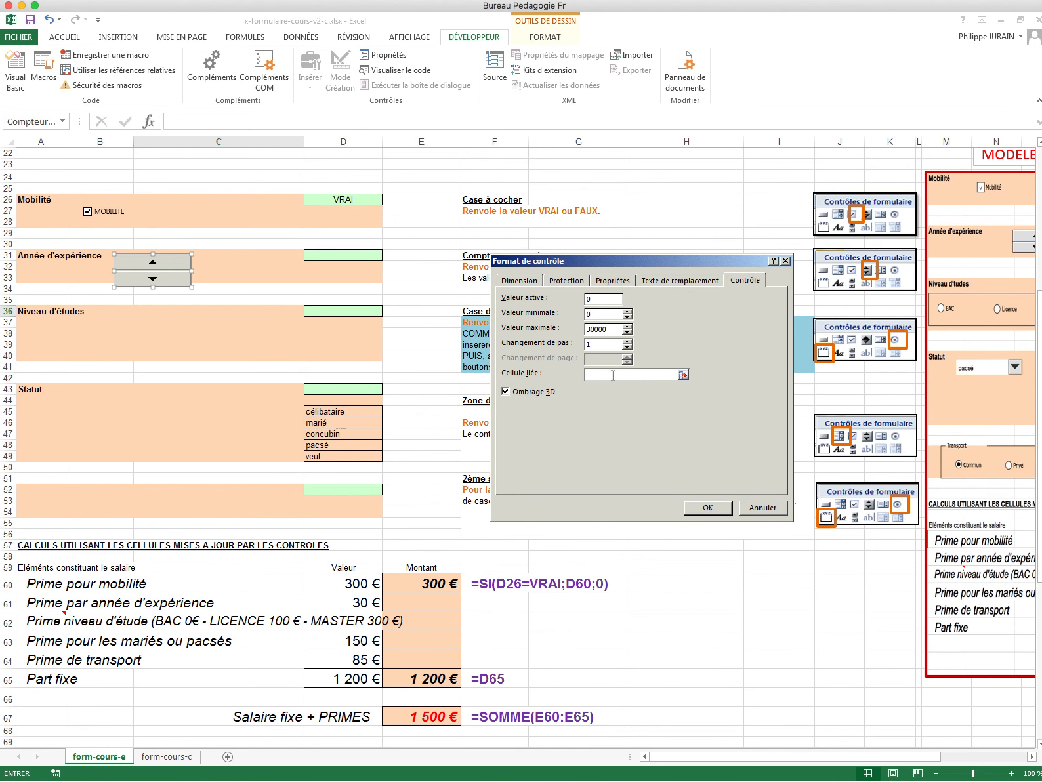
click(359, 256)
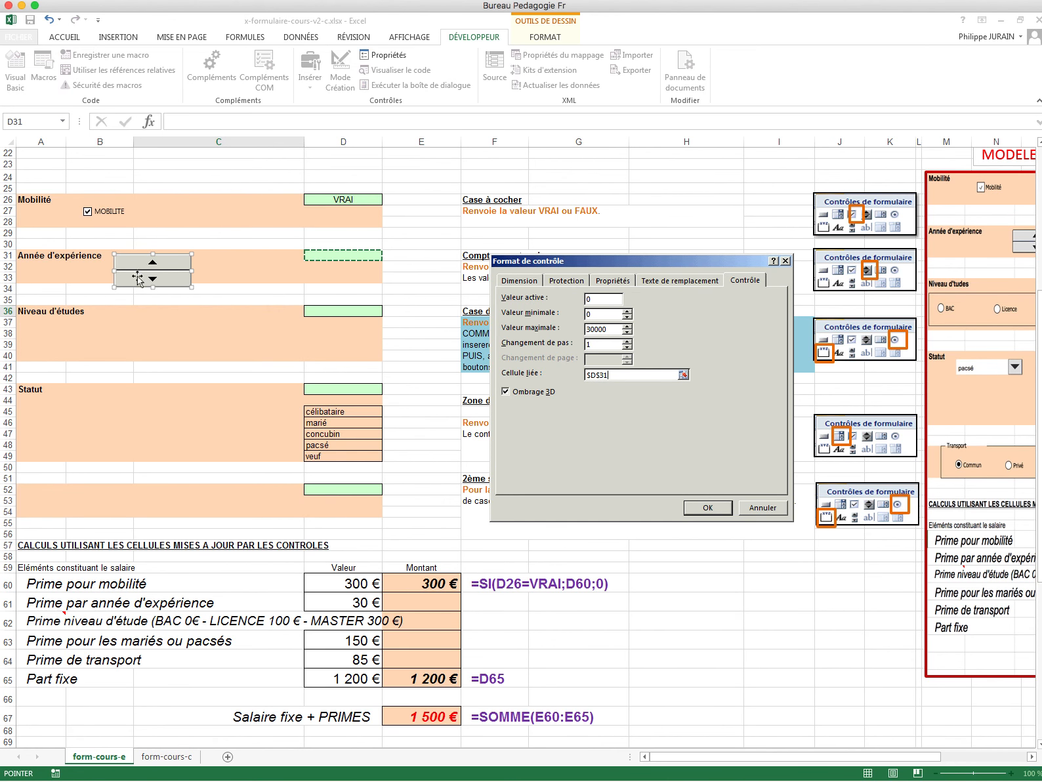
drag(610, 331, 544, 329)
text(50)
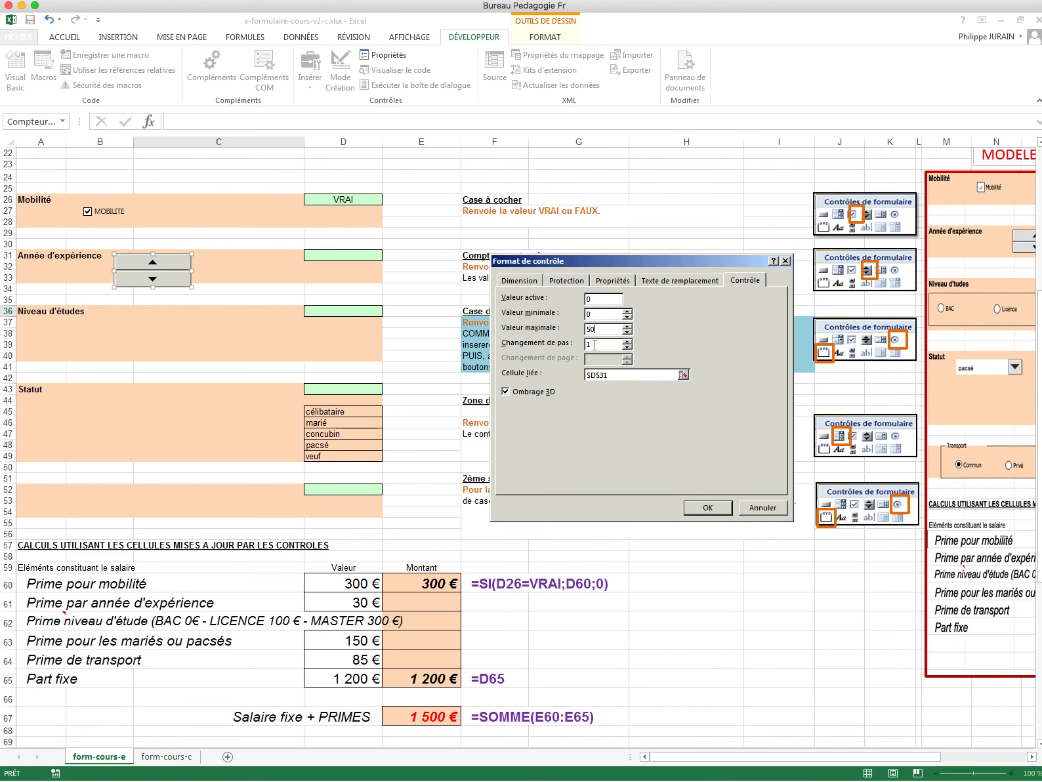
click(709, 508)
click(256, 331)
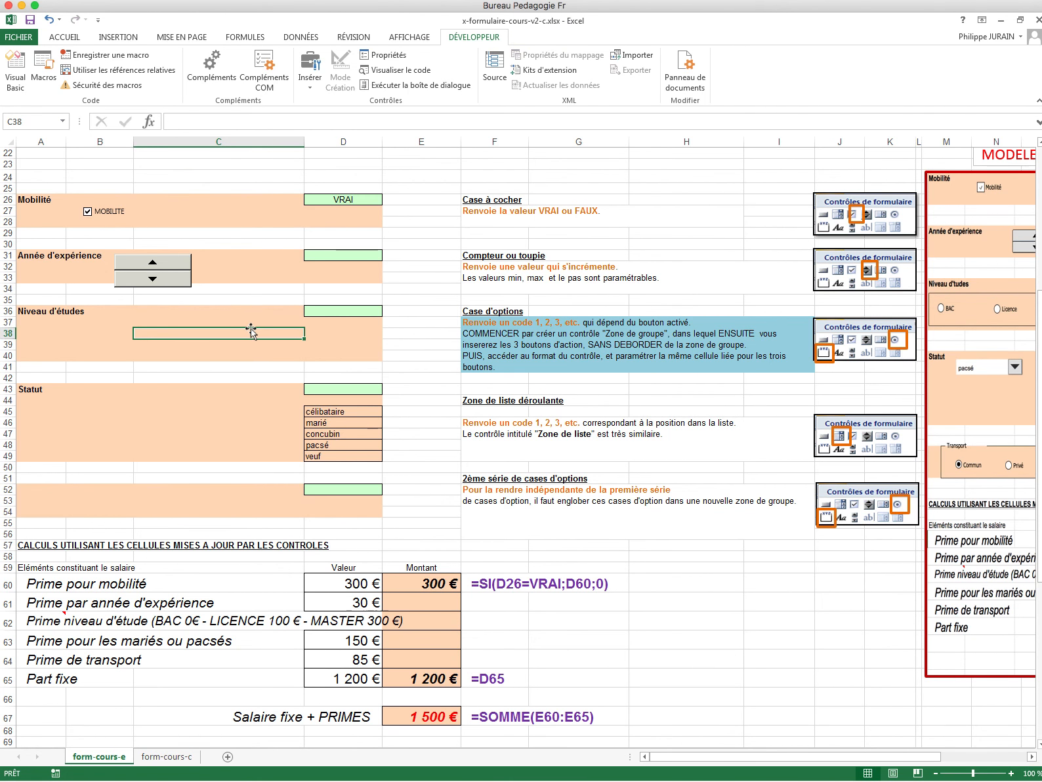
Try the spinner in both directions and leave the years of experience in D31 at 5.
click(155, 265)
click(156, 266)
click(156, 280)
Move the spinner slightly up so that it sits inside the Année d'expérience block, and deselect it.
right_click(144, 276)
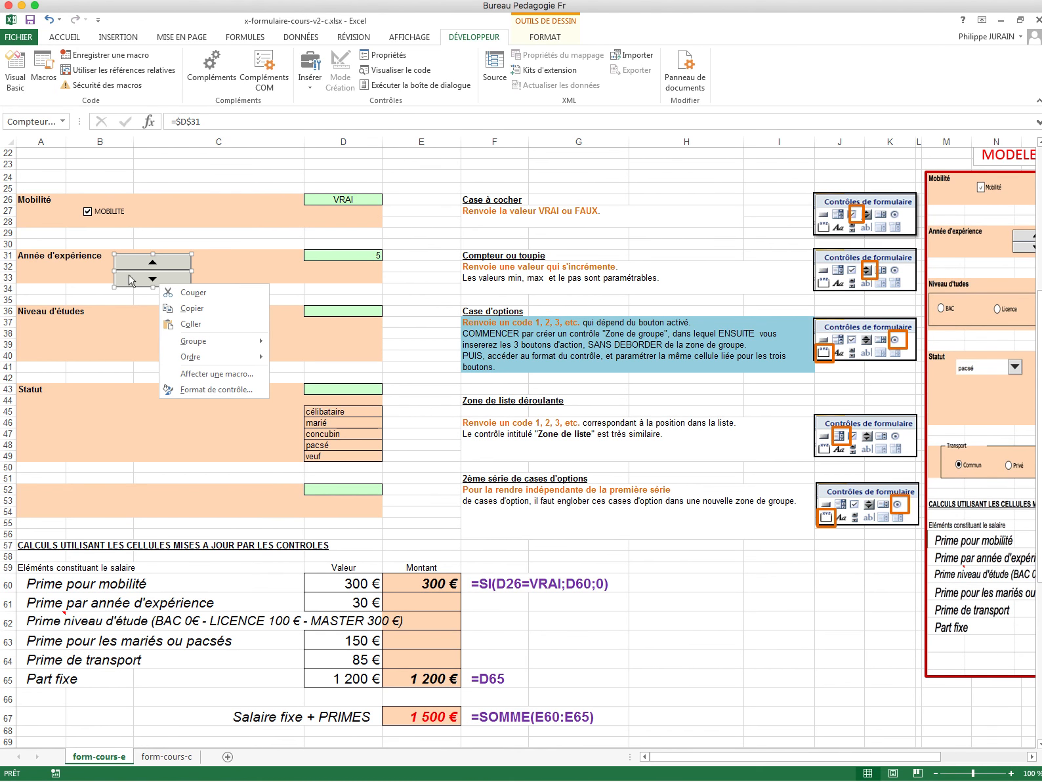
key(Escape)
click(130, 278)
drag(129, 277, 131, 273)
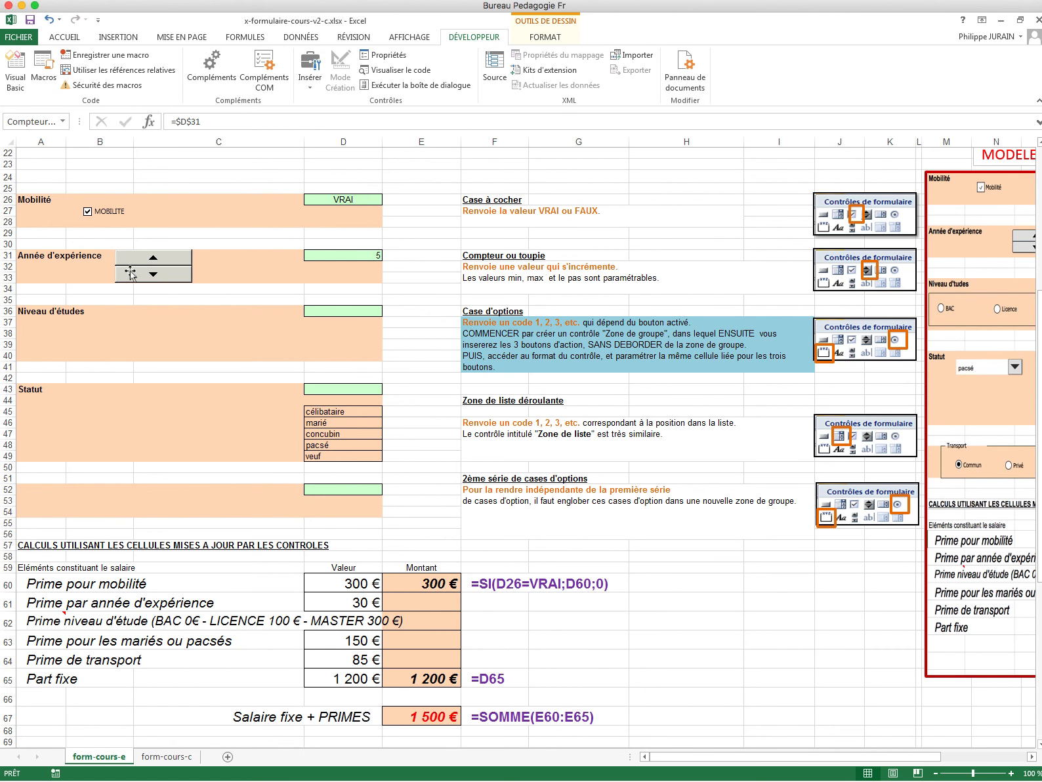
click(269, 278)
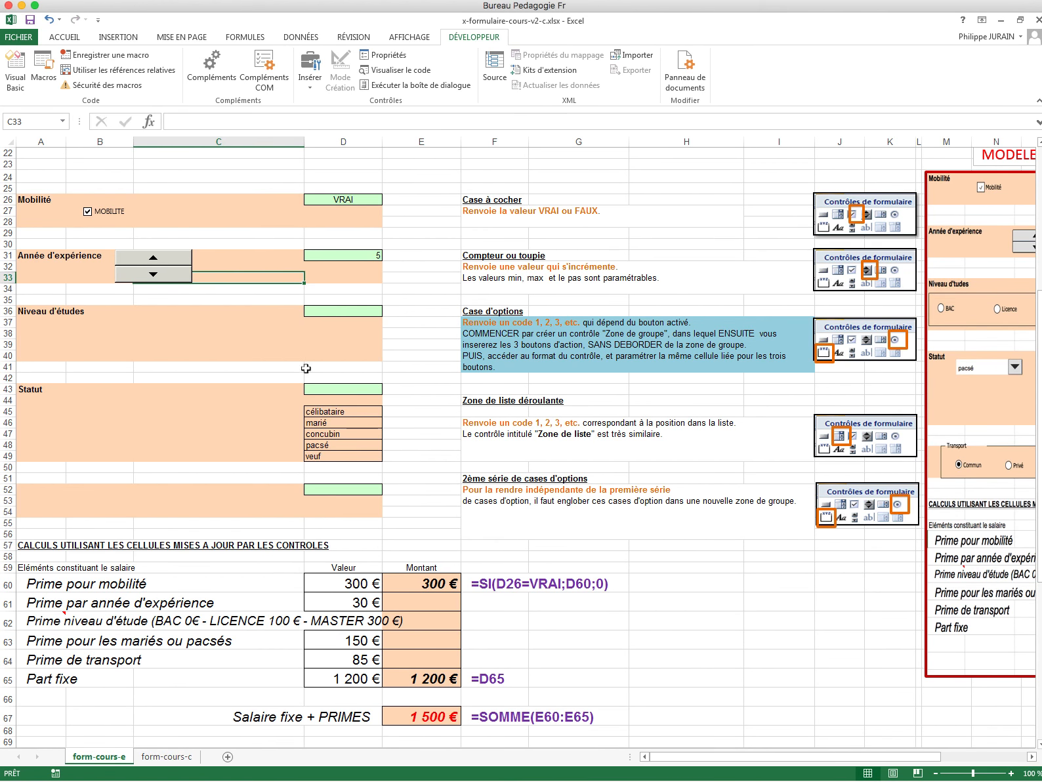
Enter the formula =D31*D61 in E61 as the amount of the Prime par année d'expérience.
click(415, 607)
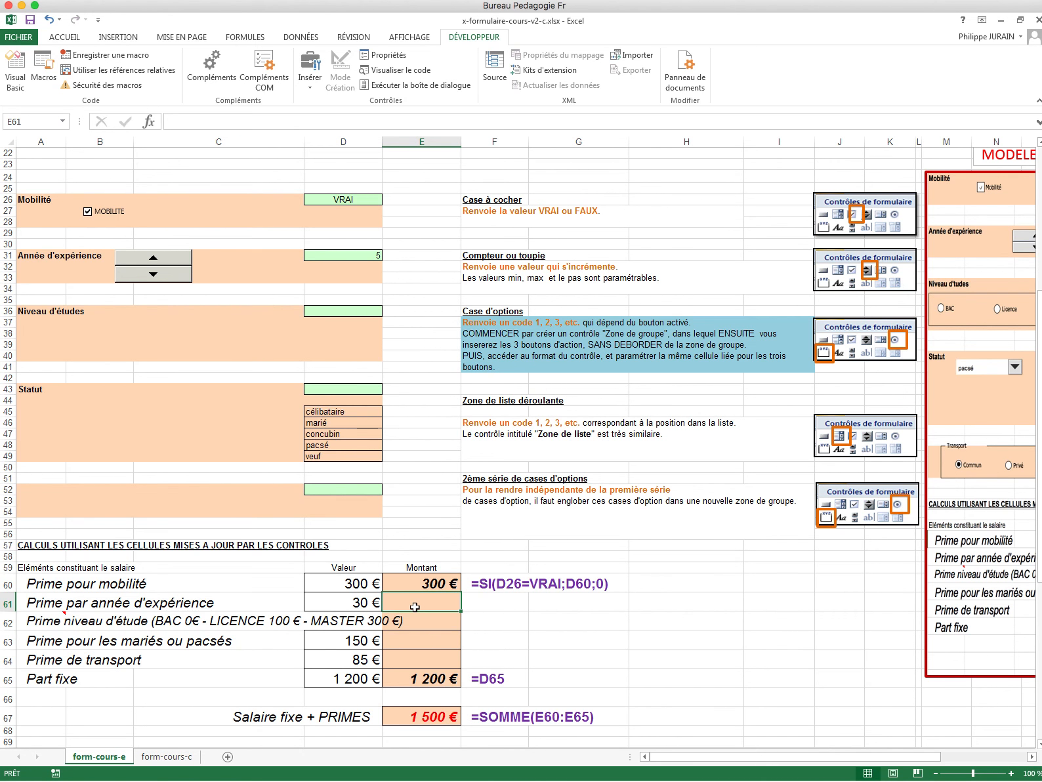
text(=)
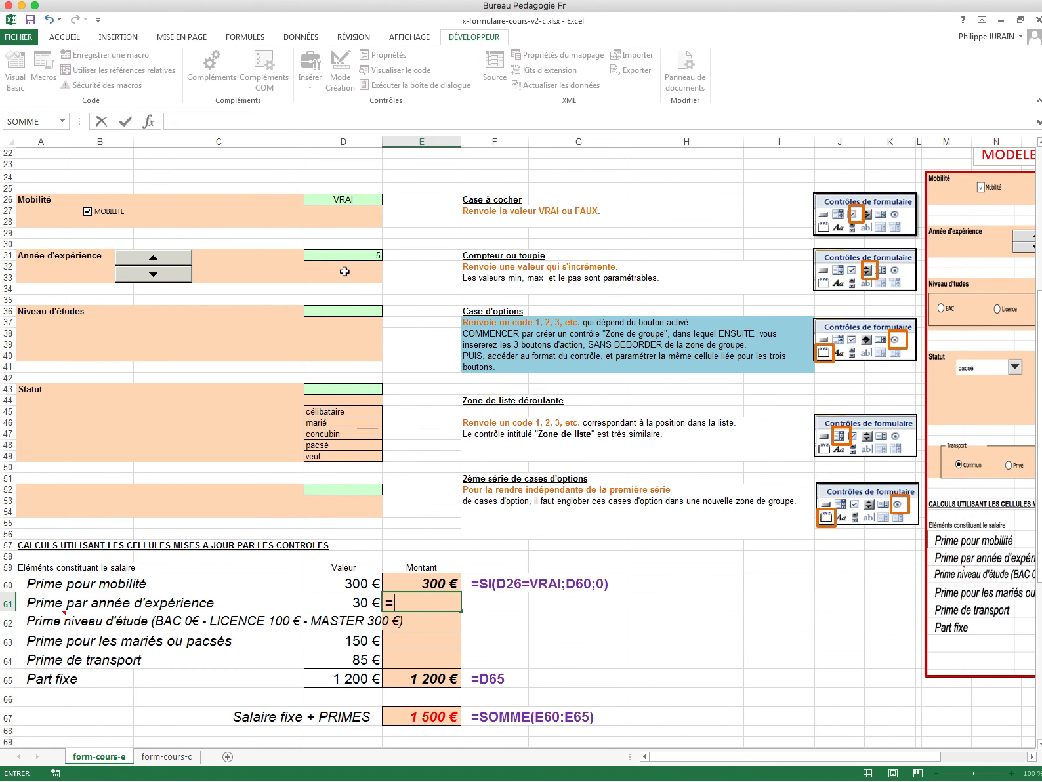
click(326, 254)
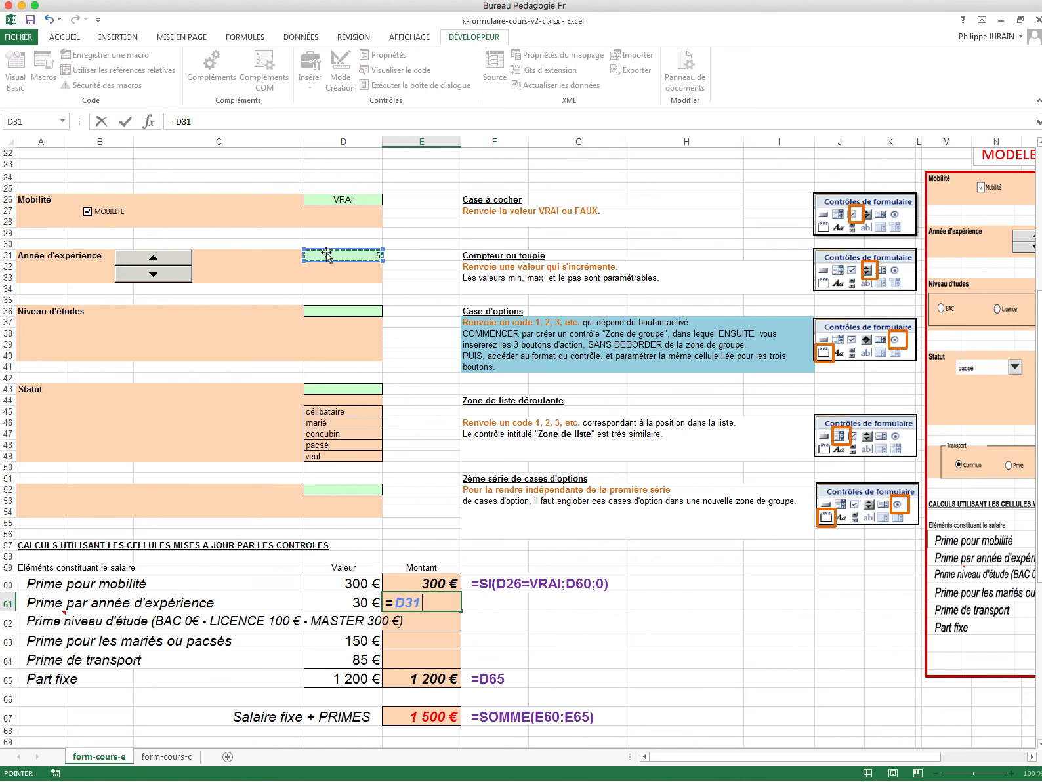
text(*)
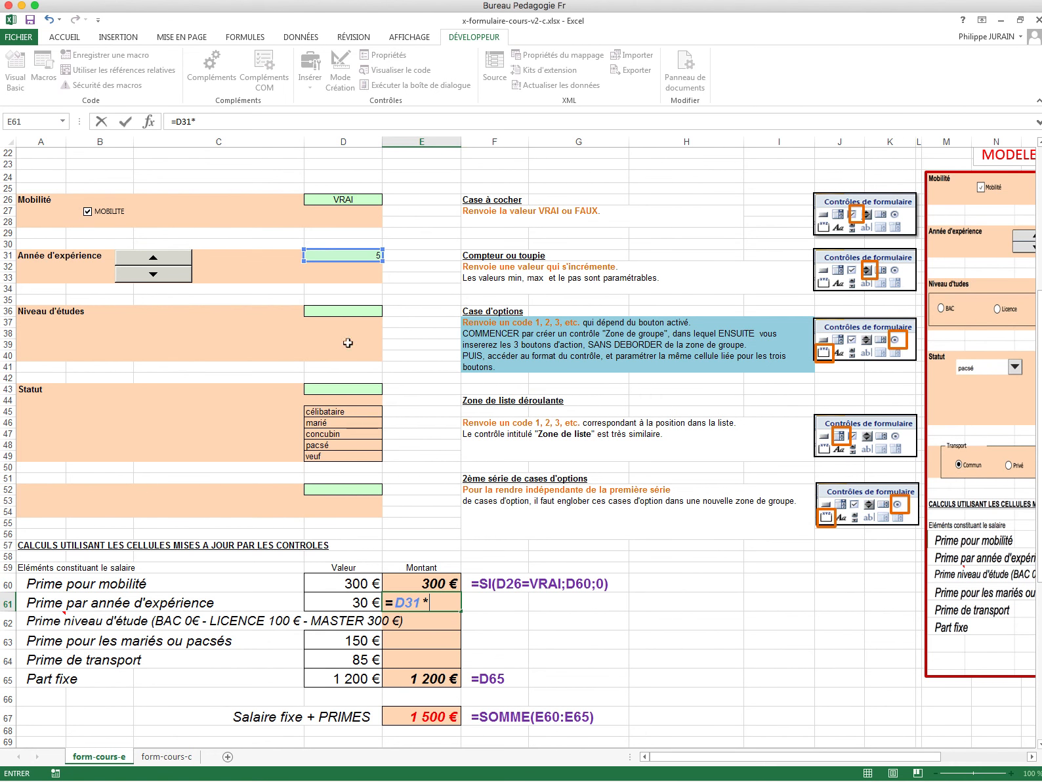
click(330, 601)
key(Return)
Copy the formula of E61 and paste it as the visible text =D31*D61 in F61.
click(413, 603)
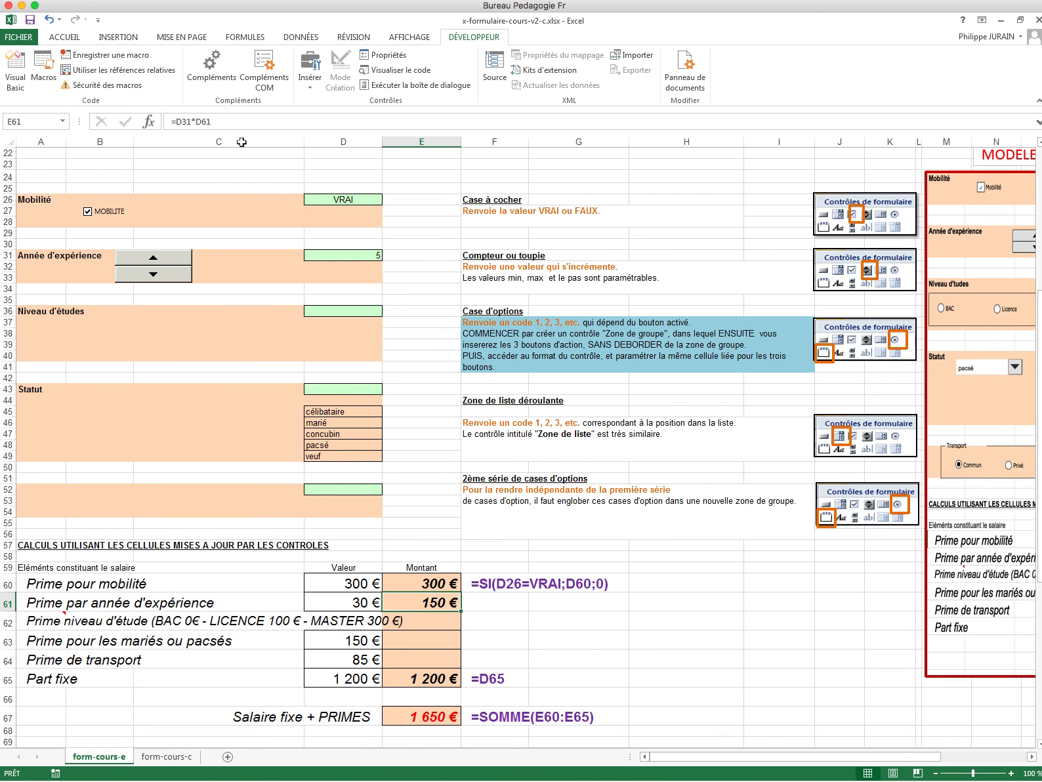
drag(222, 127, 50, 124)
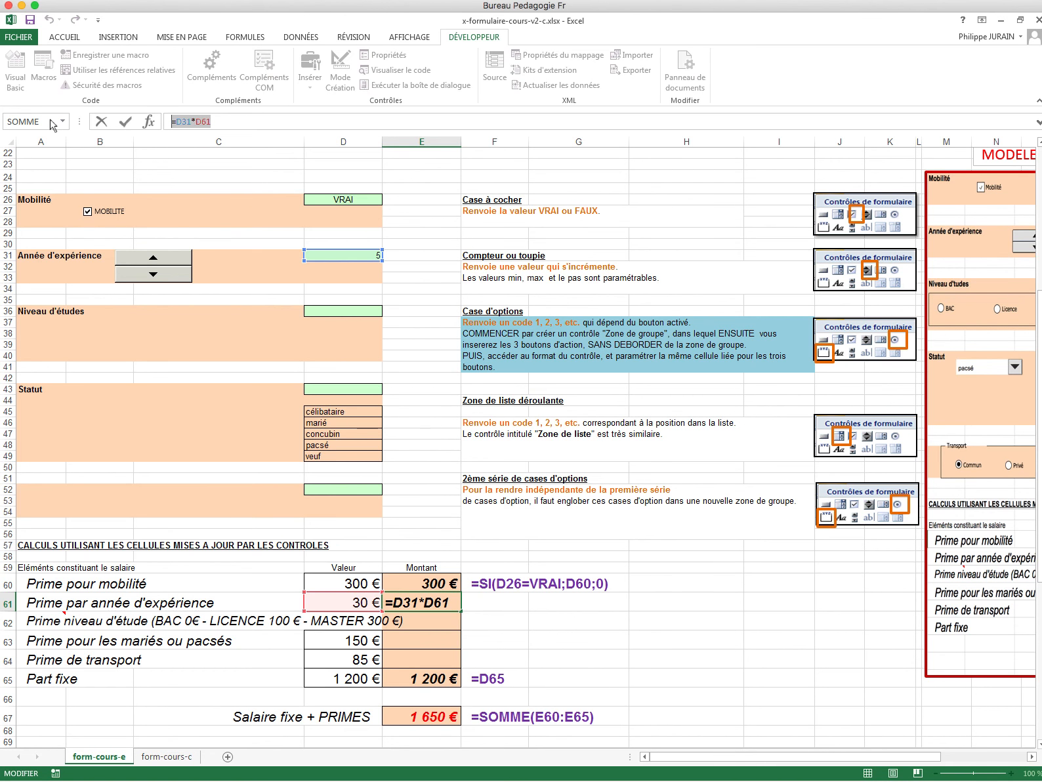
key(Escape)
click(479, 603)
text(')
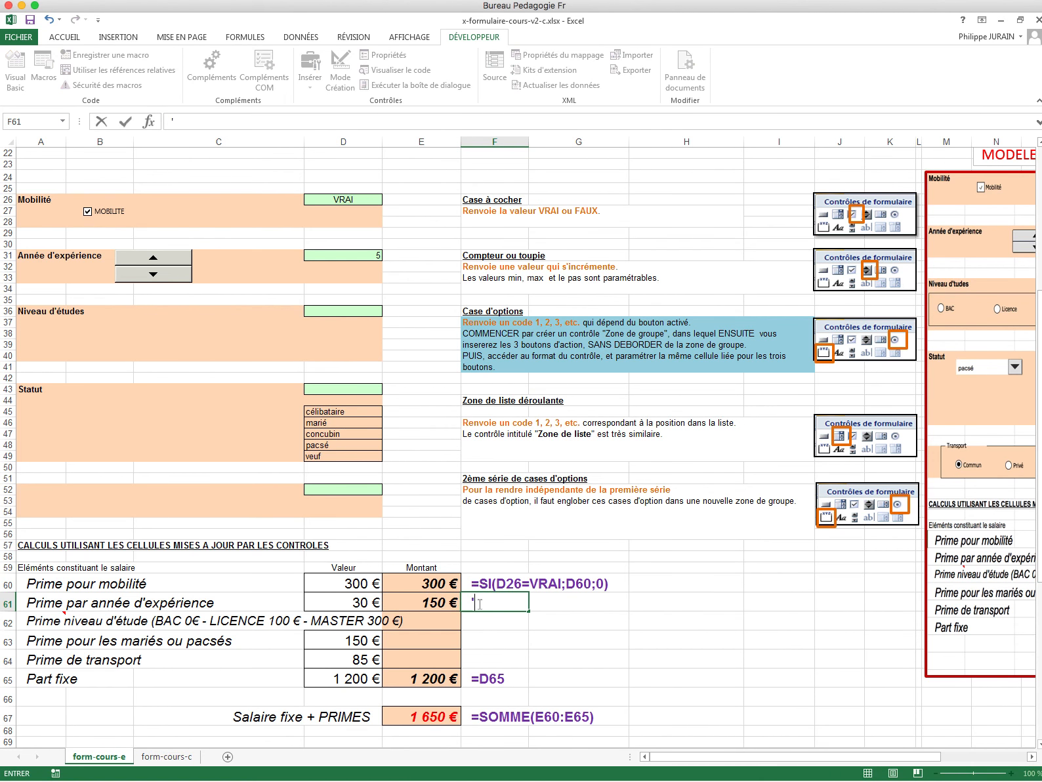
key(ctrl+v)
key(Return)
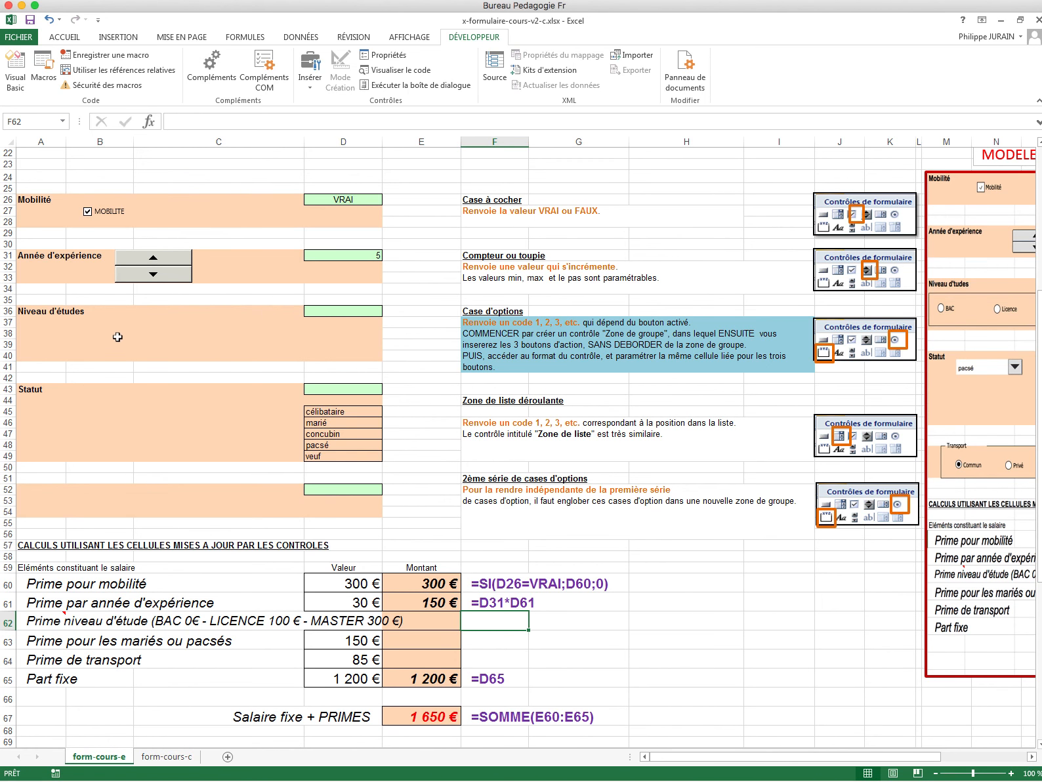
click(1031, 758)
click(1030, 758)
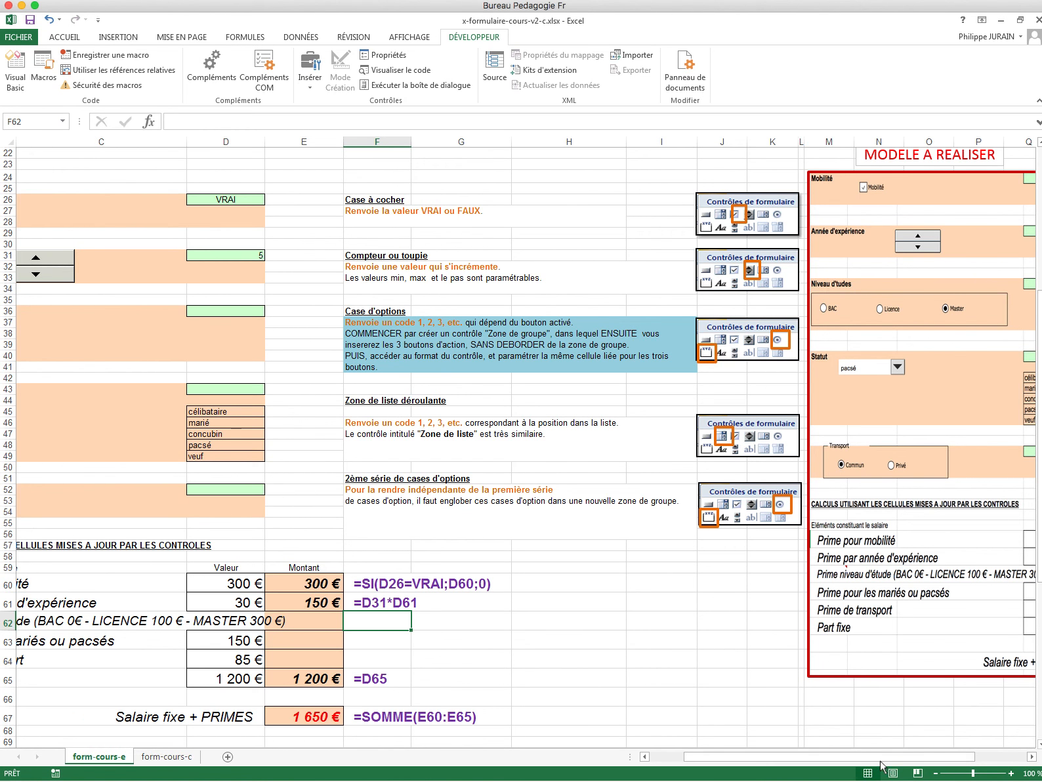
drag(877, 759, 774, 756)
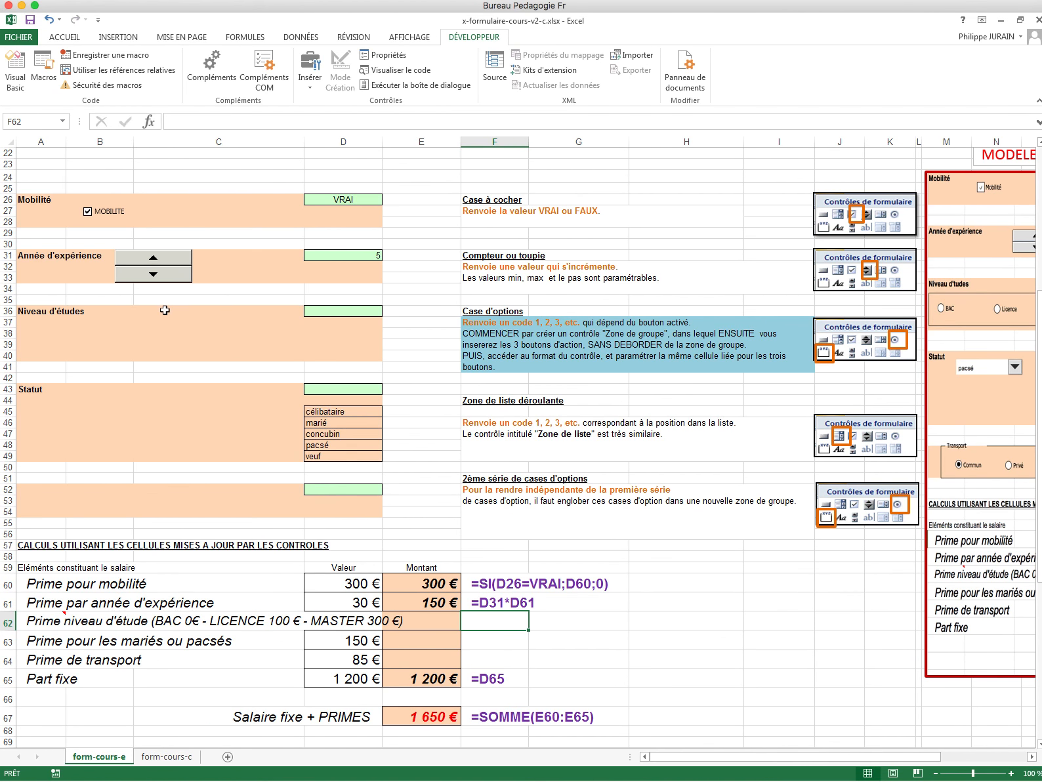
Insert a group box under Niveau d'études covering about rows 37 to 41, and remove its caption.
click(312, 67)
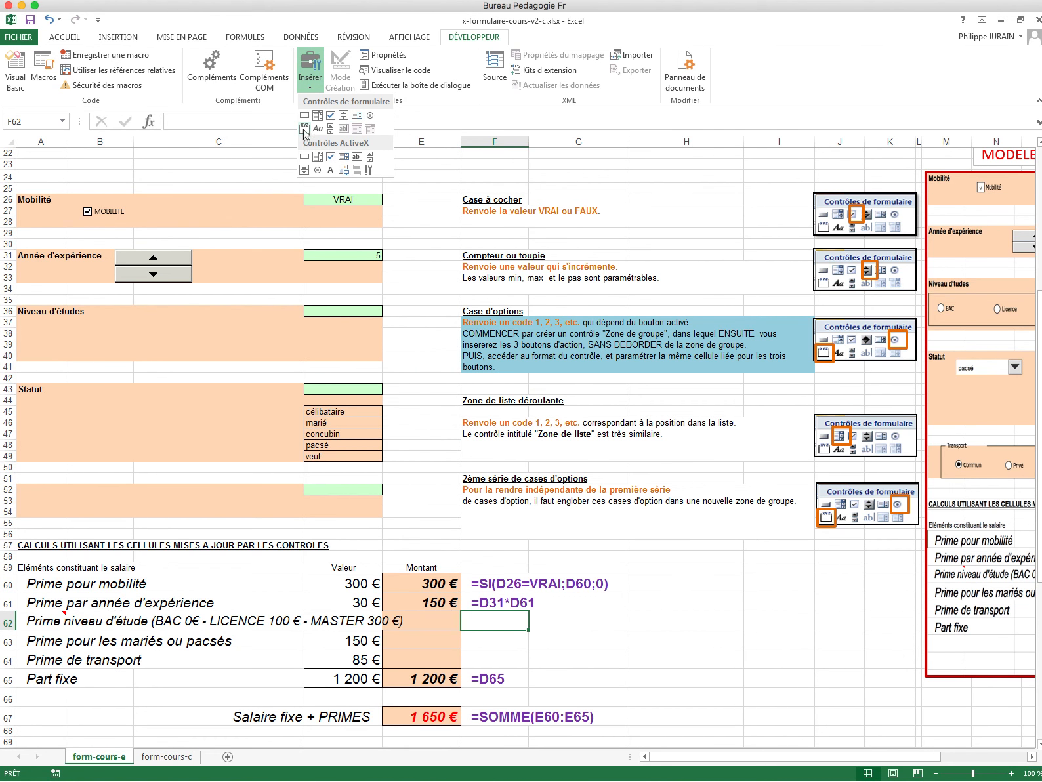
click(304, 130)
drag(26, 319, 318, 374)
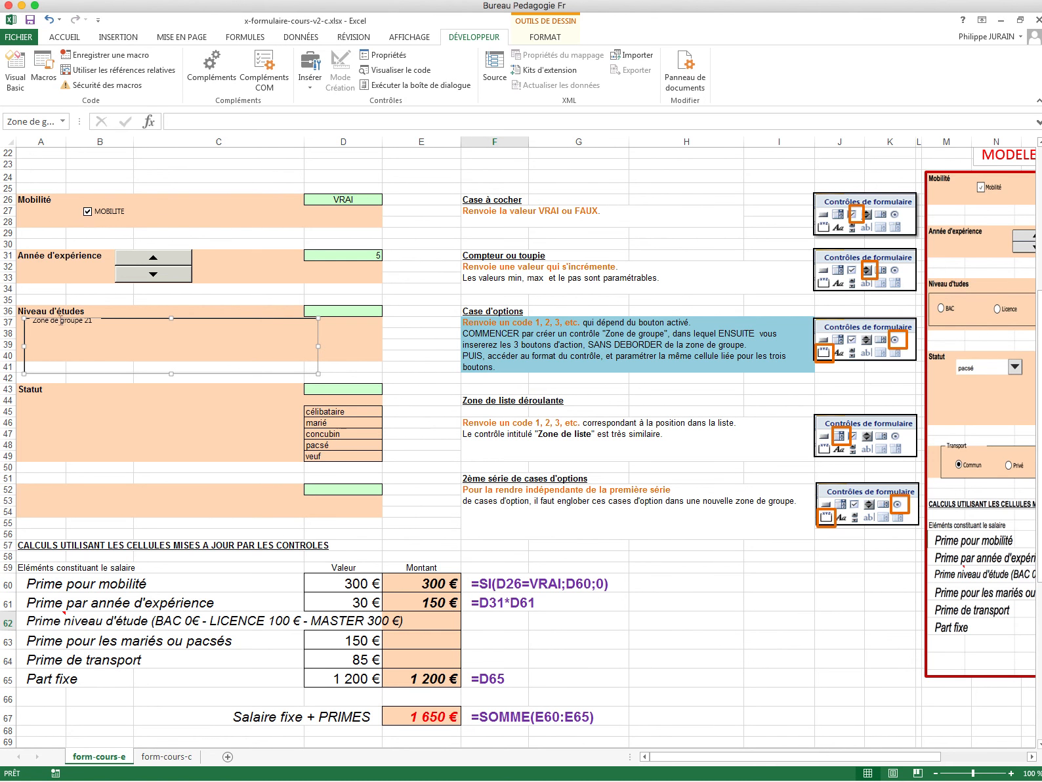
click(38, 323)
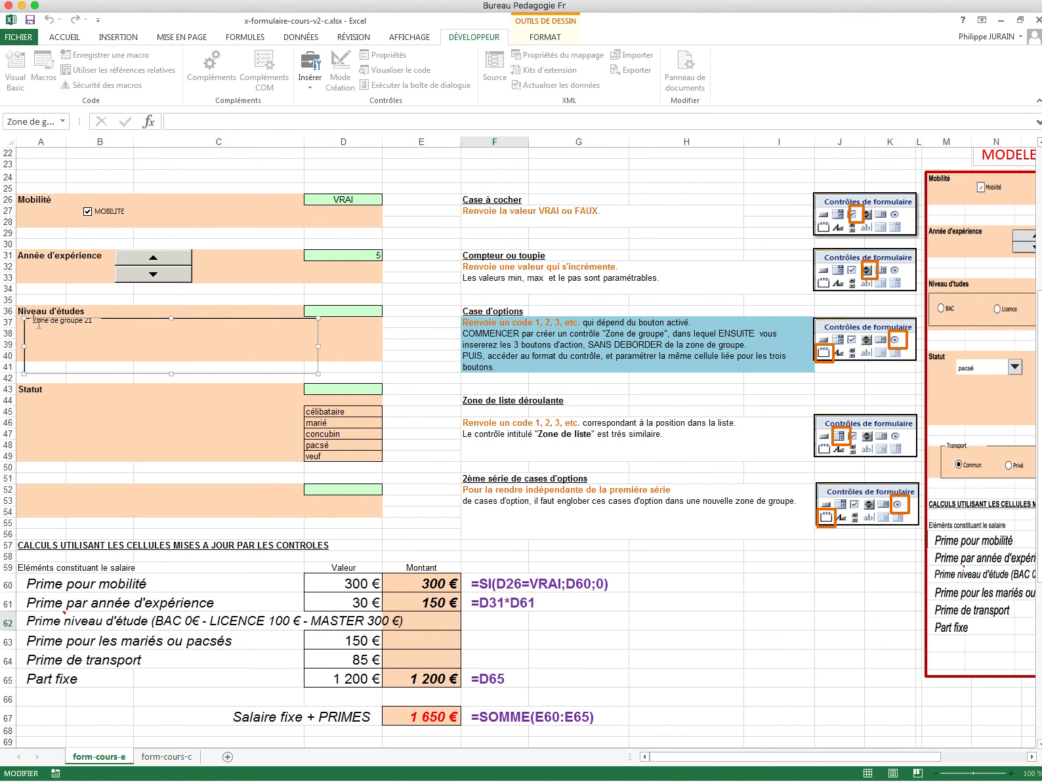
drag(30, 320, 104, 327)
key(BackSpace)
click(103, 327)
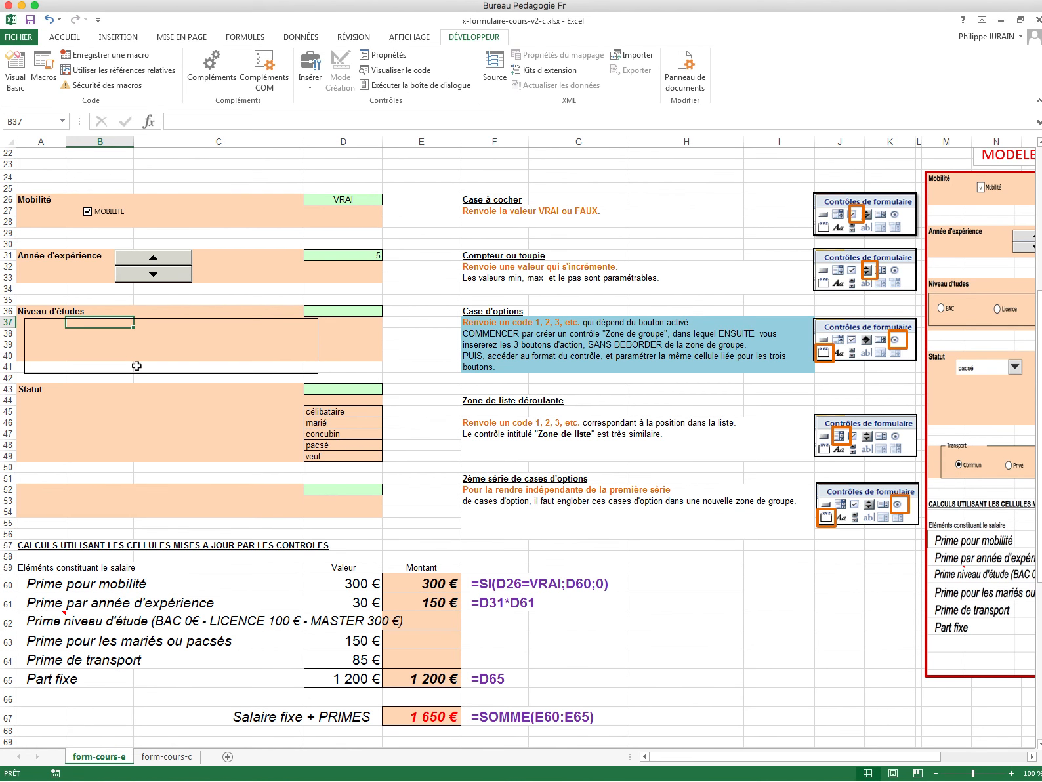
Insert two form-control option buttons side by side inside the Niveau d'études group box.
click(311, 73)
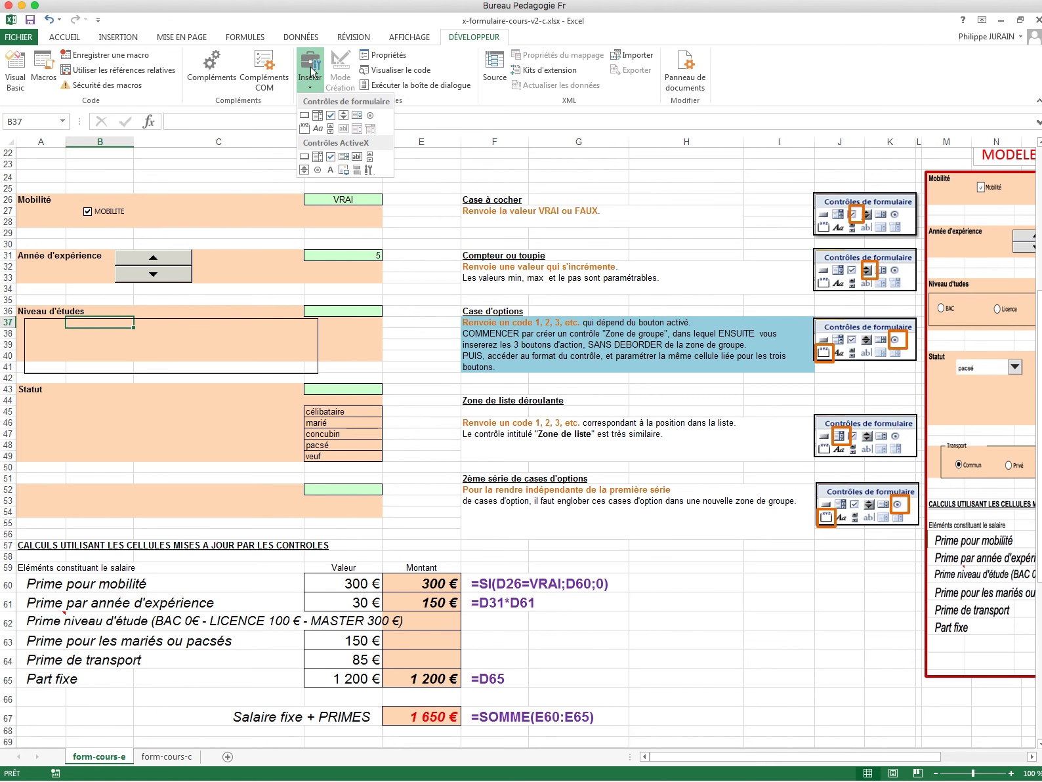
click(371, 117)
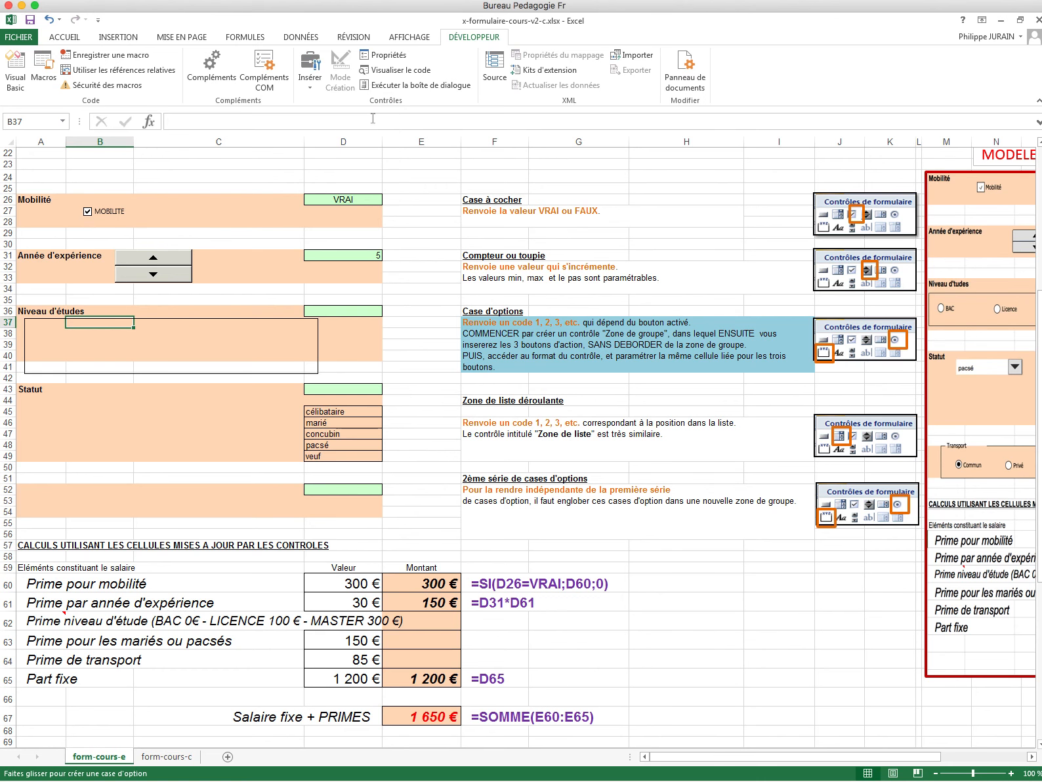
drag(33, 338, 104, 355)
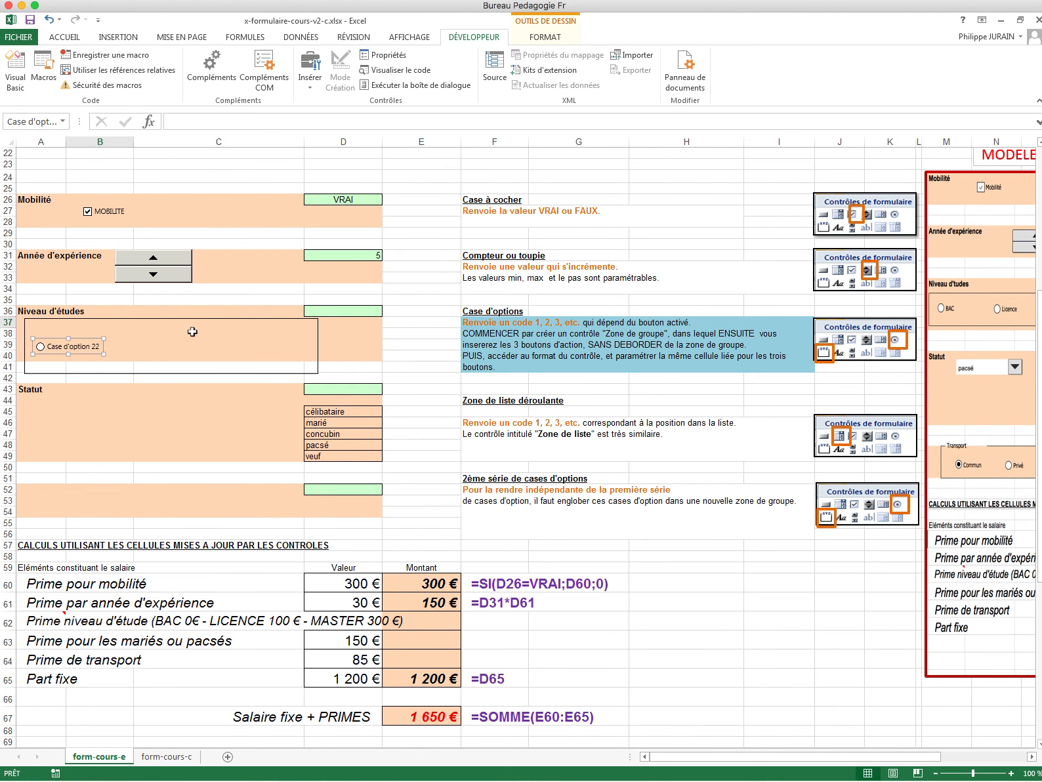
click(310, 65)
click(371, 116)
drag(126, 337, 223, 352)
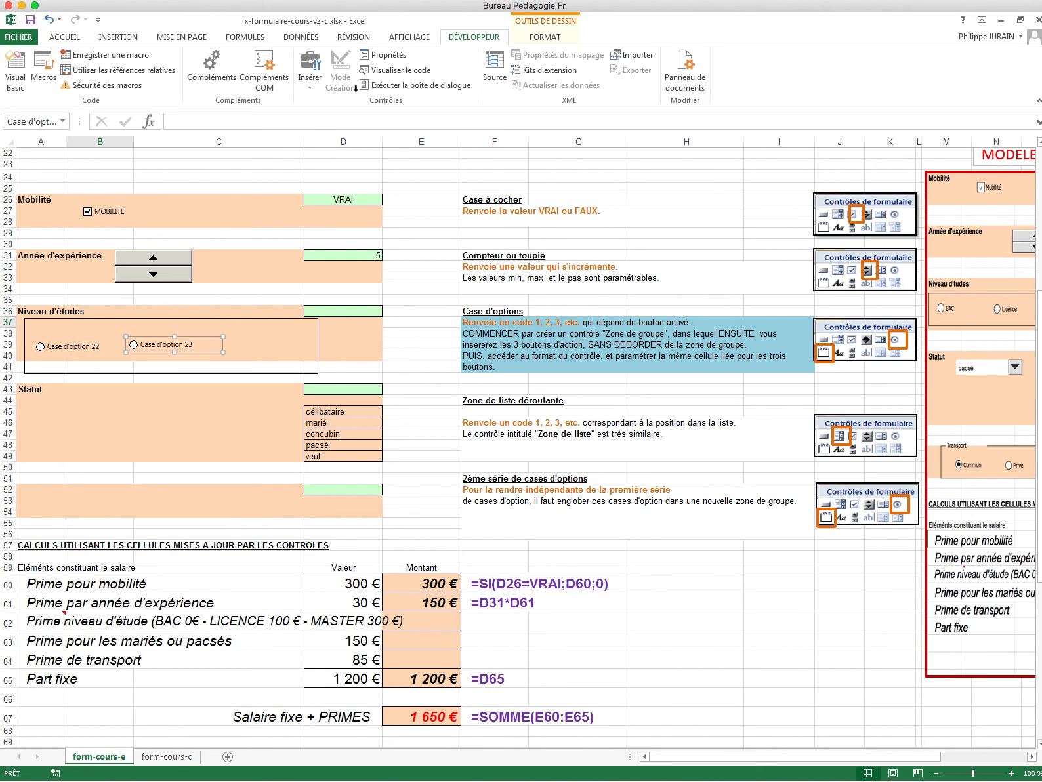
Insert a third option button overlapping the group box's right edge, and test it together with the other options.
click(310, 66)
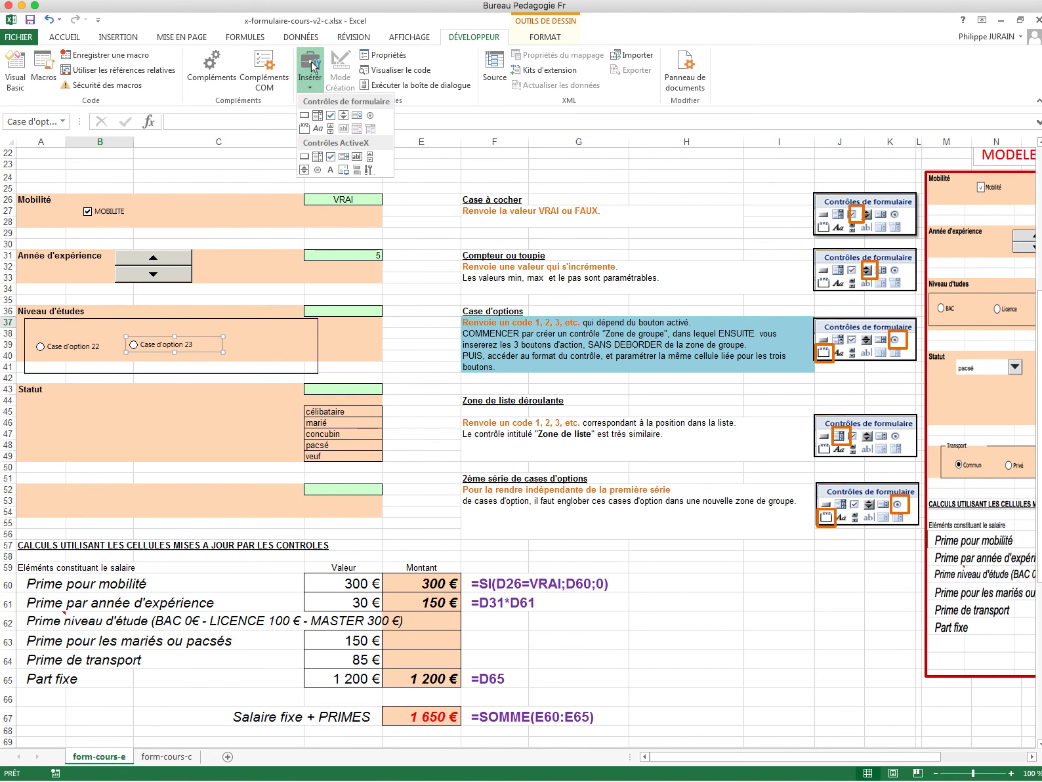
click(371, 116)
drag(247, 335, 336, 357)
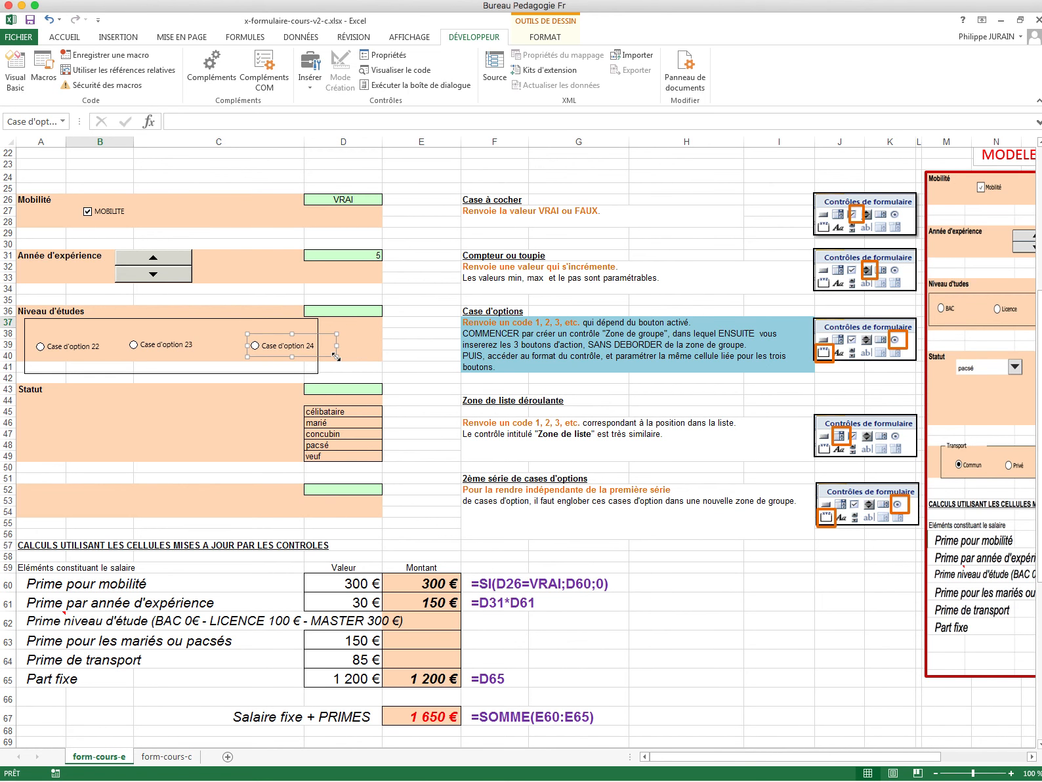
click(159, 410)
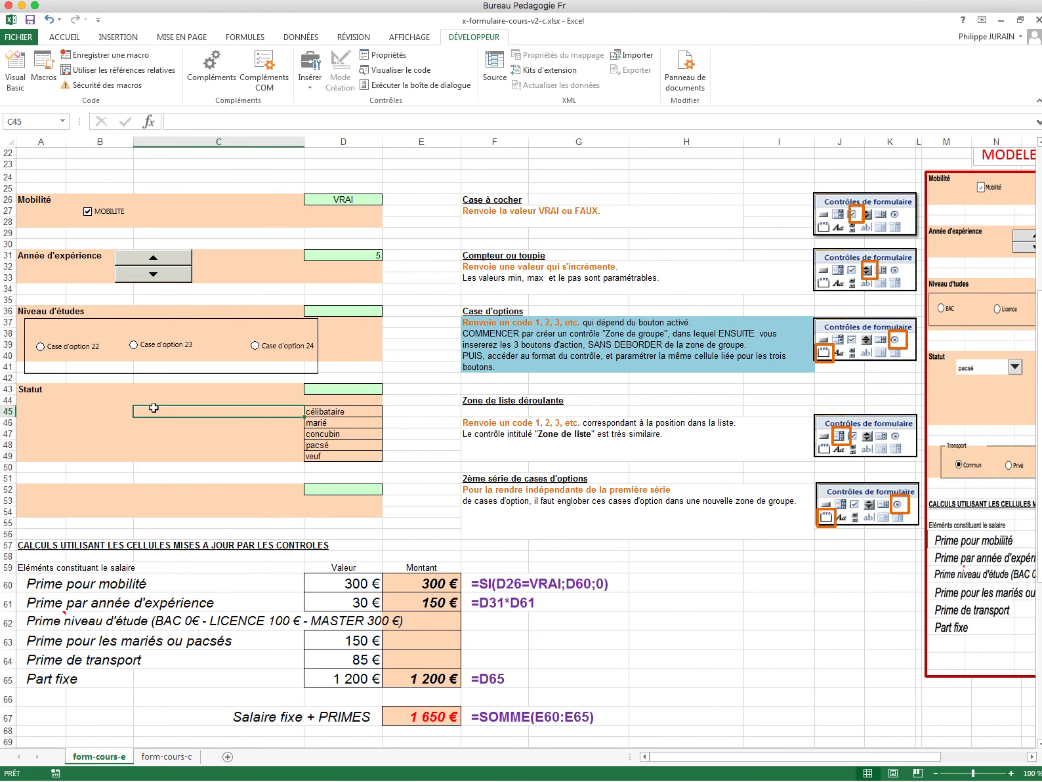
click(59, 350)
click(153, 356)
click(258, 327)
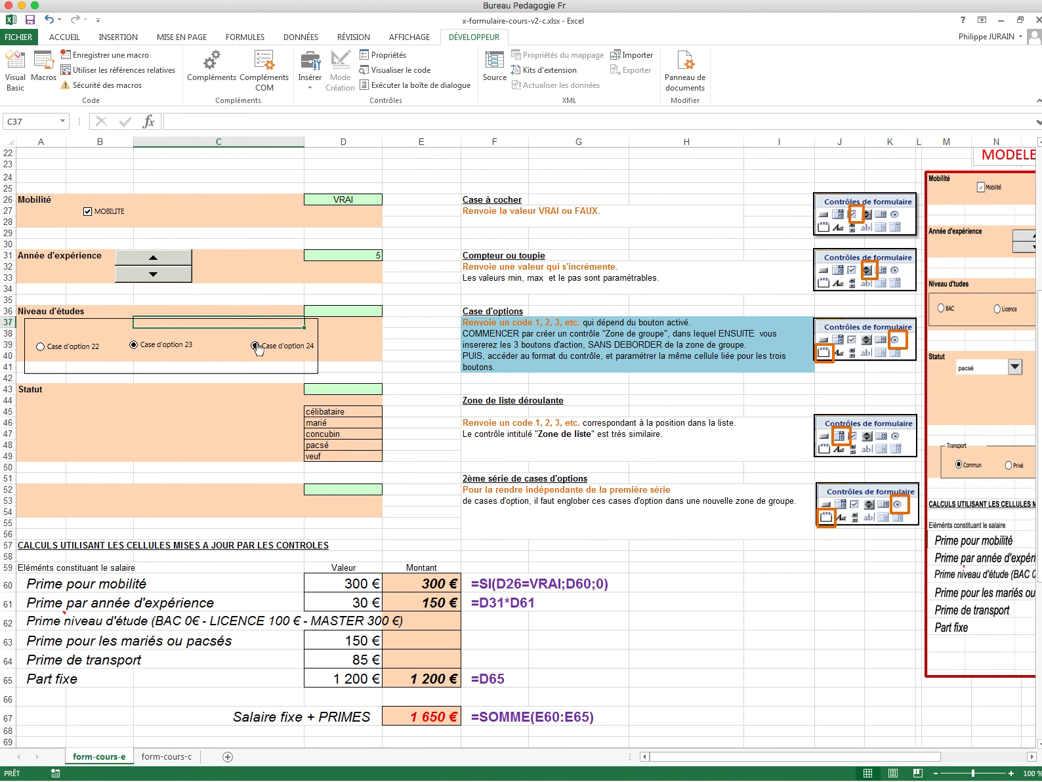
Move the overhanging third option button fully inside the group box and deselect it.
right_click(255, 346)
key(Escape)
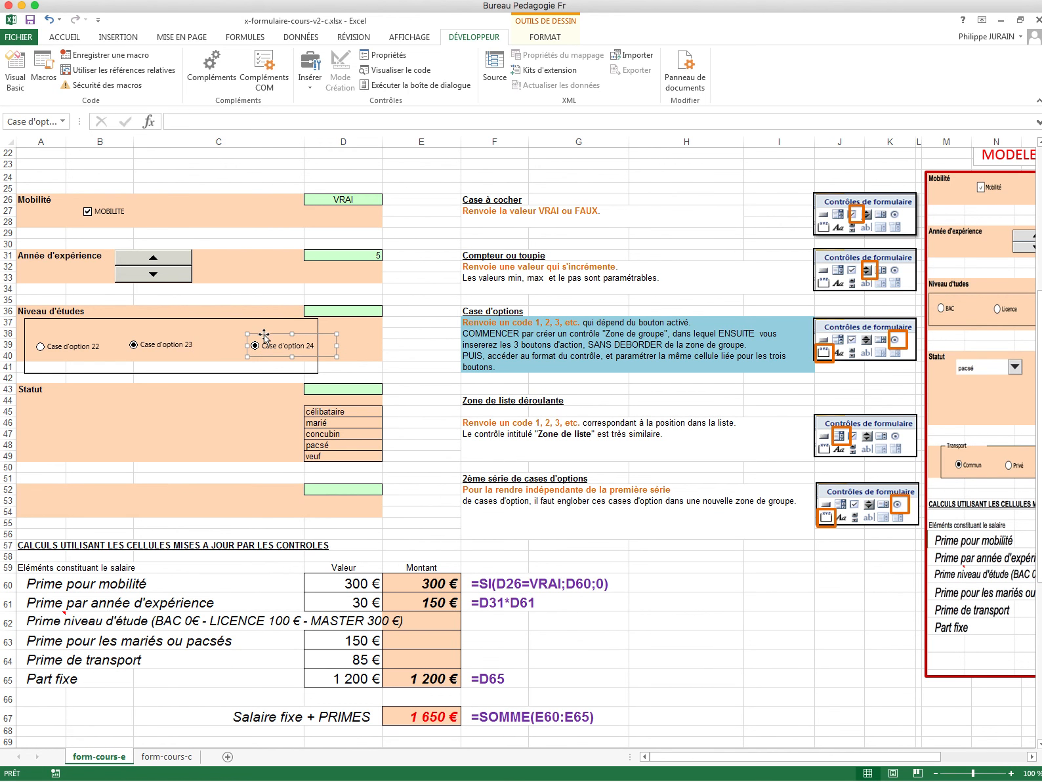
drag(263, 333, 213, 339)
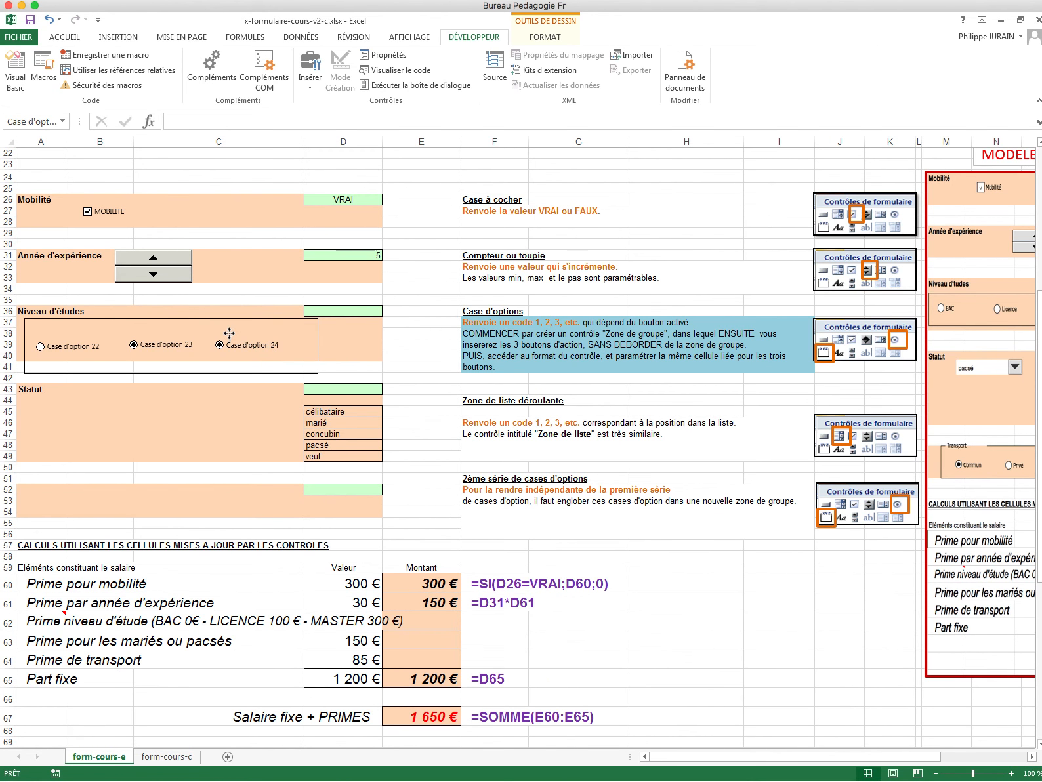
click(214, 413)
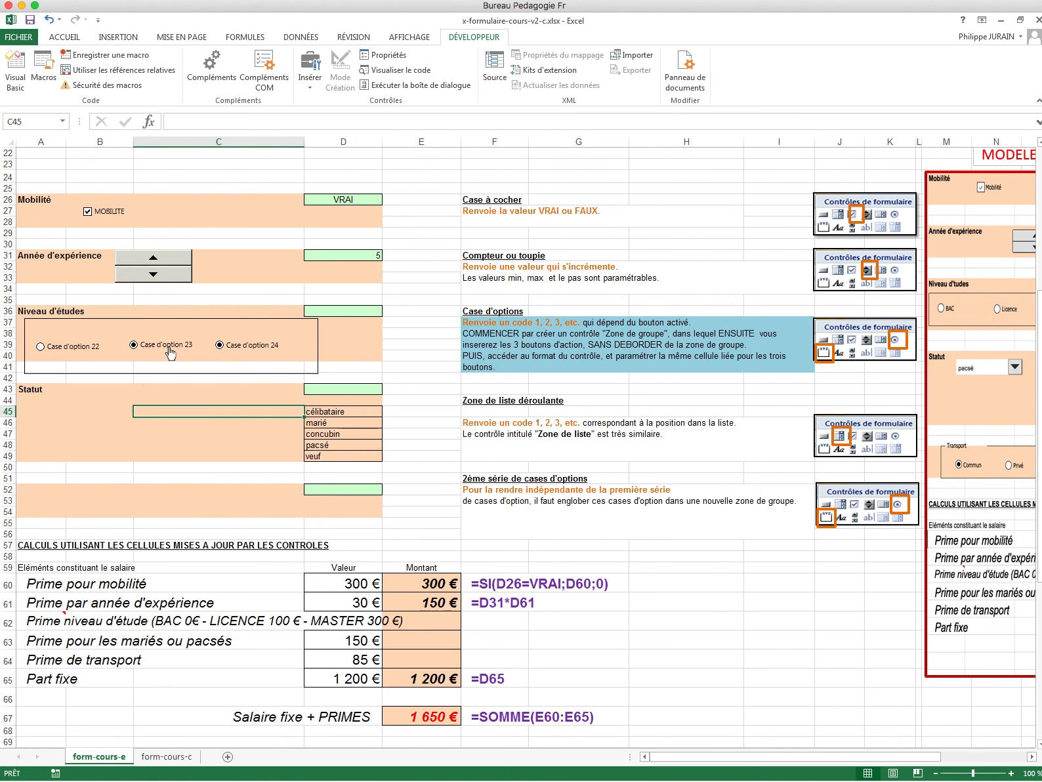
Delete the third option button and insert a new one drawn entirely inside the group box.
right_click(245, 353)
key(Escape)
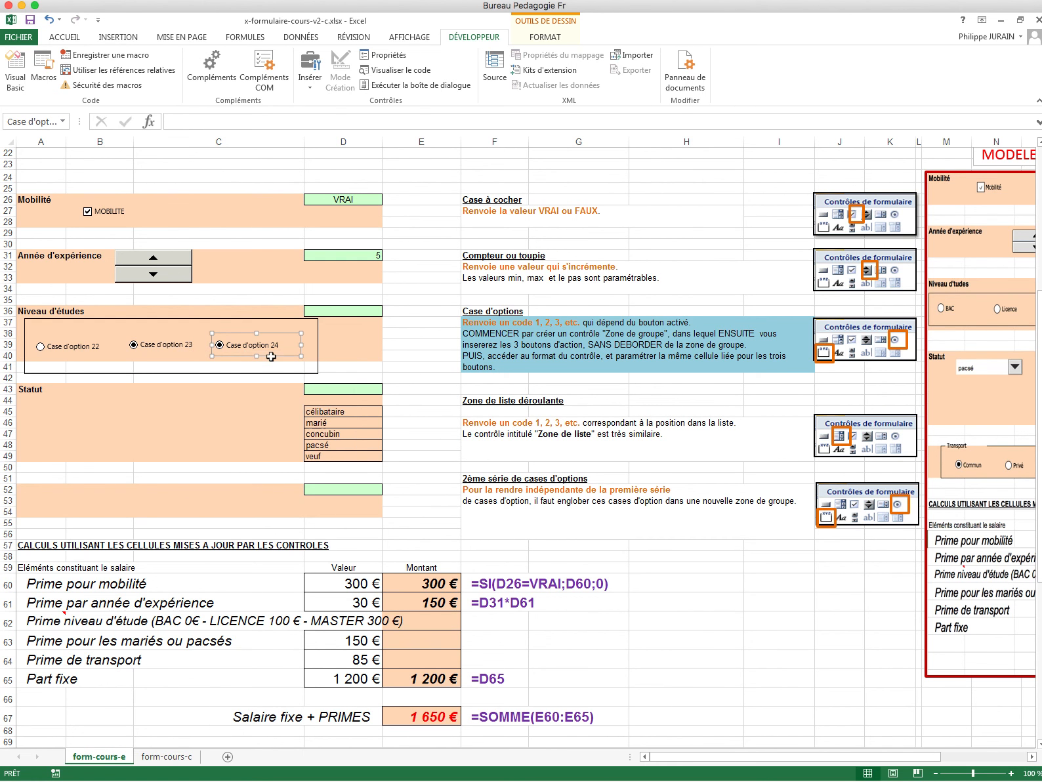
key(Delete)
click(310, 71)
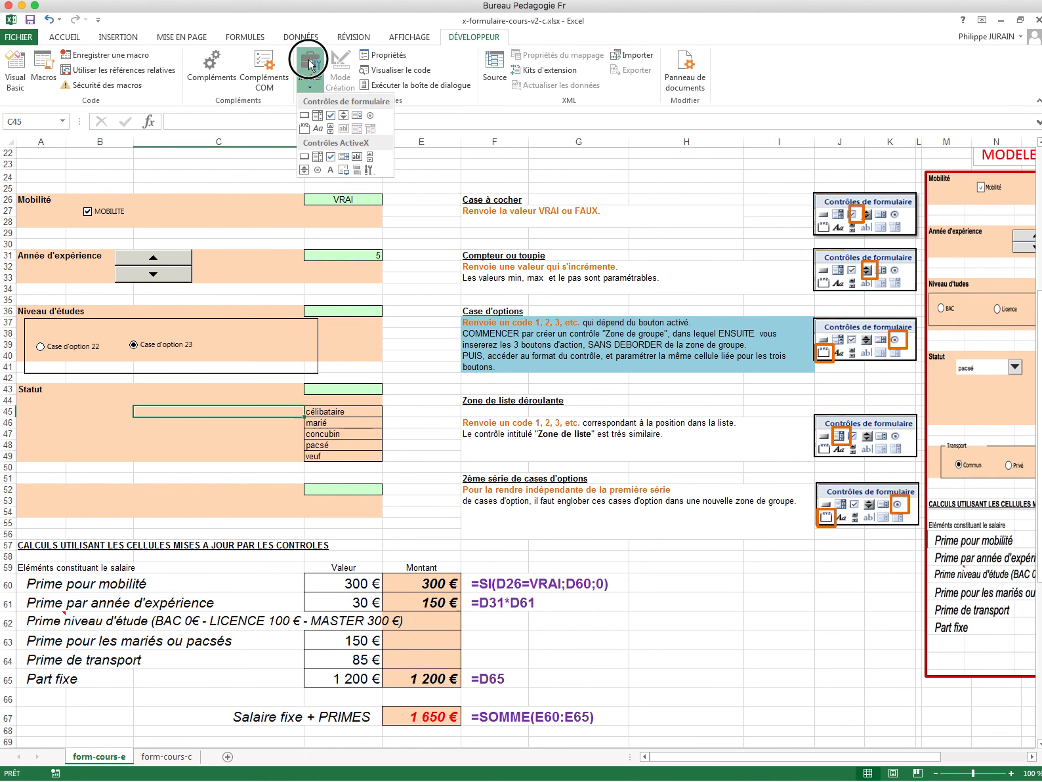
click(368, 114)
drag(222, 336, 293, 348)
click(226, 433)
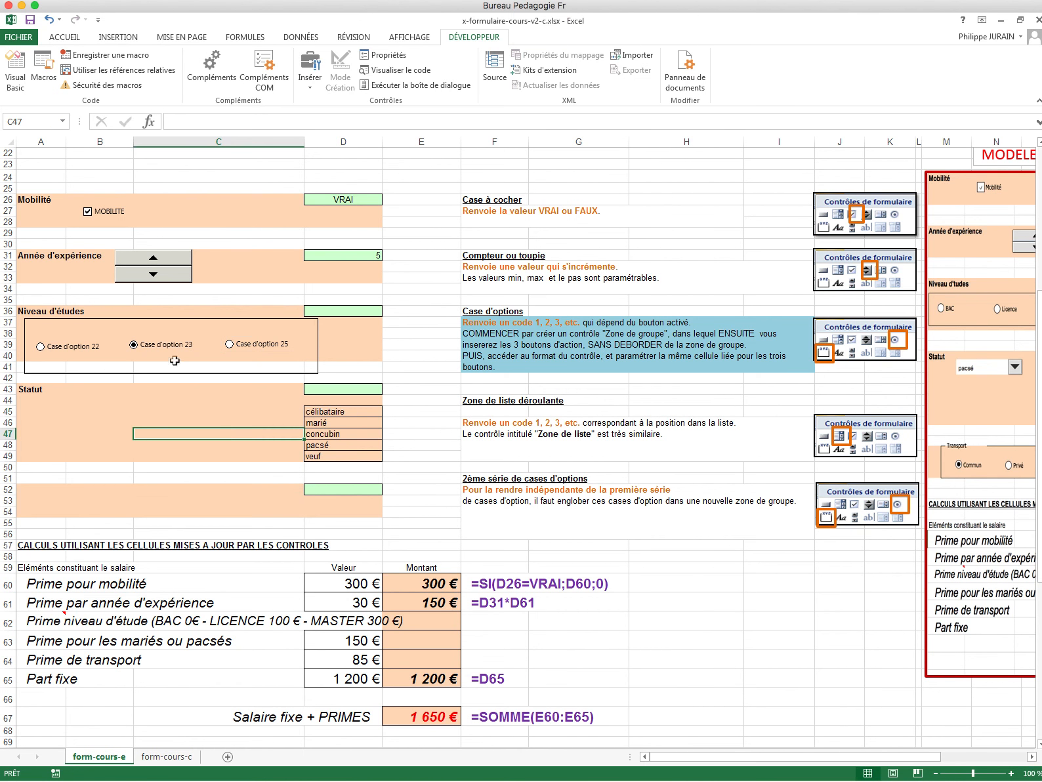
Move the third option button across the group box's right edge and test it against the second option.
right_click(254, 348)
click(246, 349)
drag(246, 349, 338, 352)
click(252, 401)
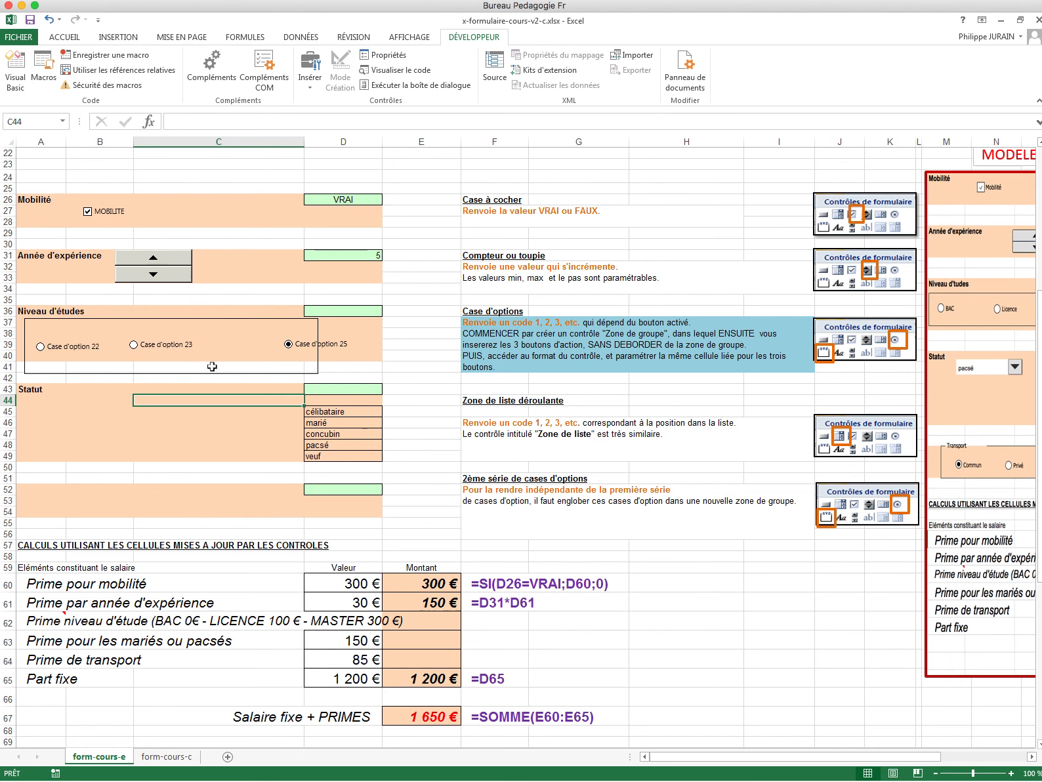
click(156, 347)
click(290, 346)
Move the third option button back entirely inside the group box.
right_click(303, 348)
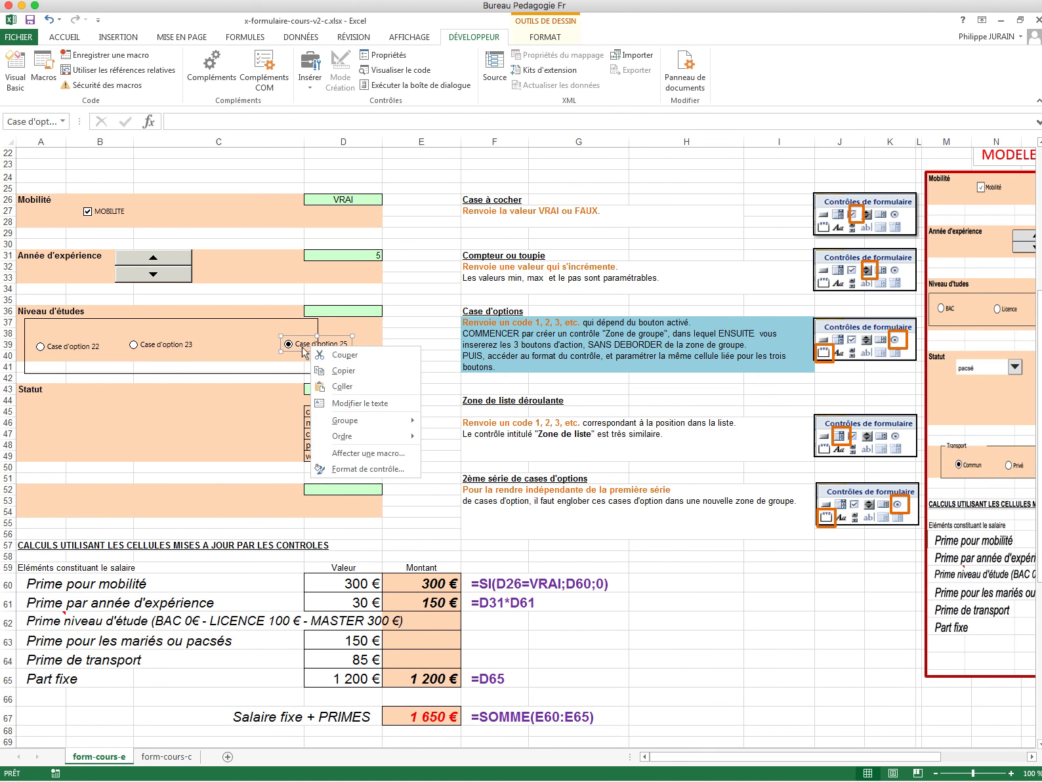
key(Escape)
drag(302, 349, 241, 355)
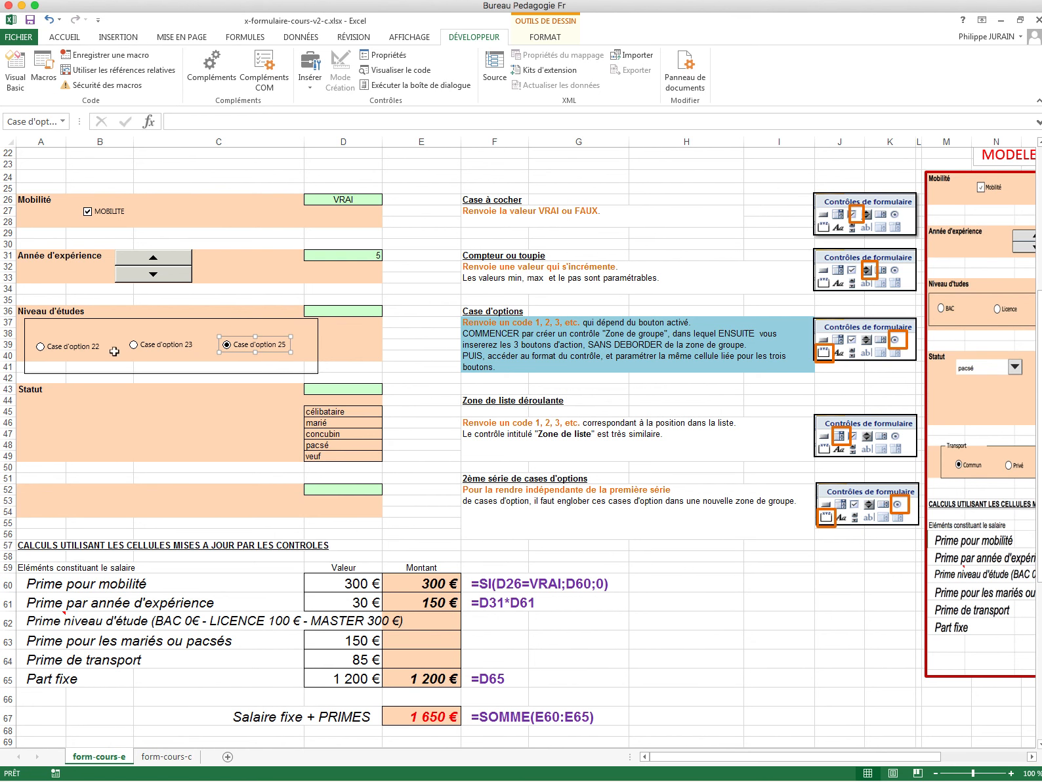
Link the first option button of the Niveau d'études group to cell $D$36.
right_click(90, 355)
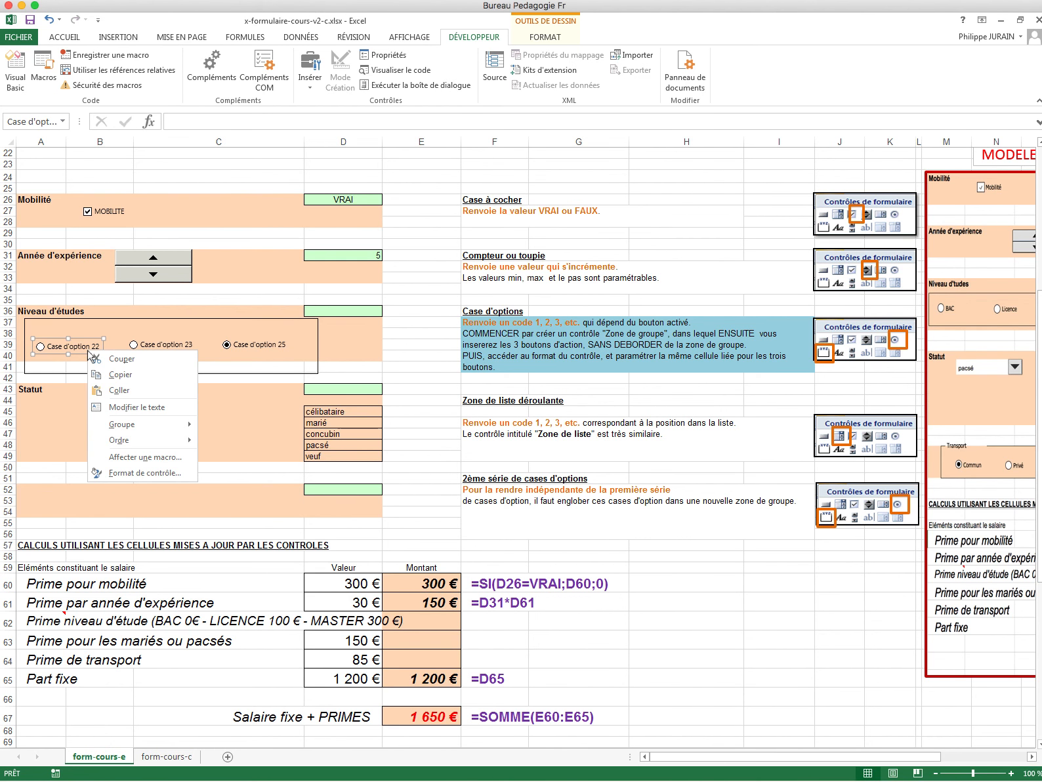
click(145, 473)
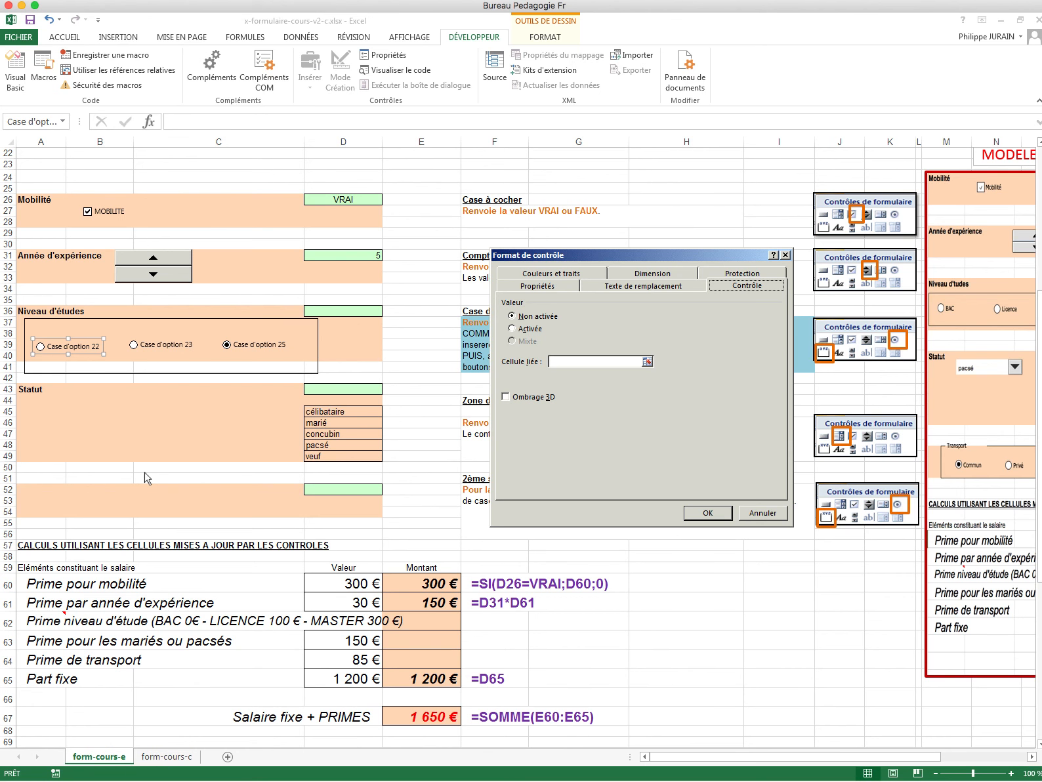
click(561, 361)
click(355, 311)
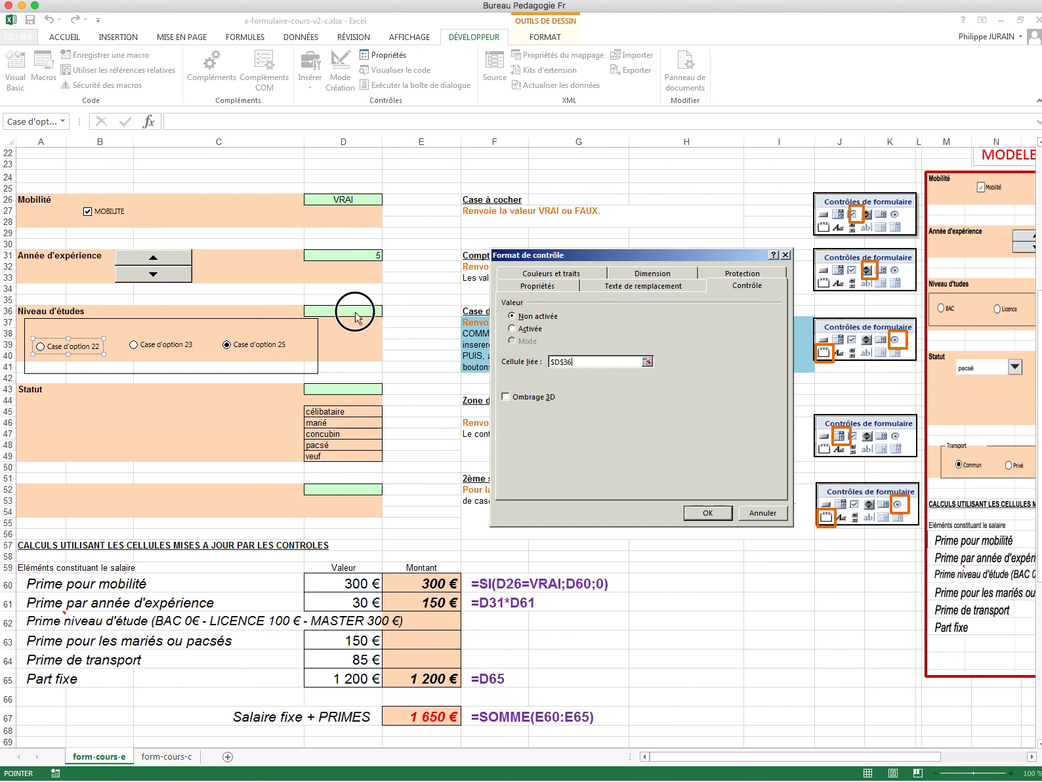
click(710, 512)
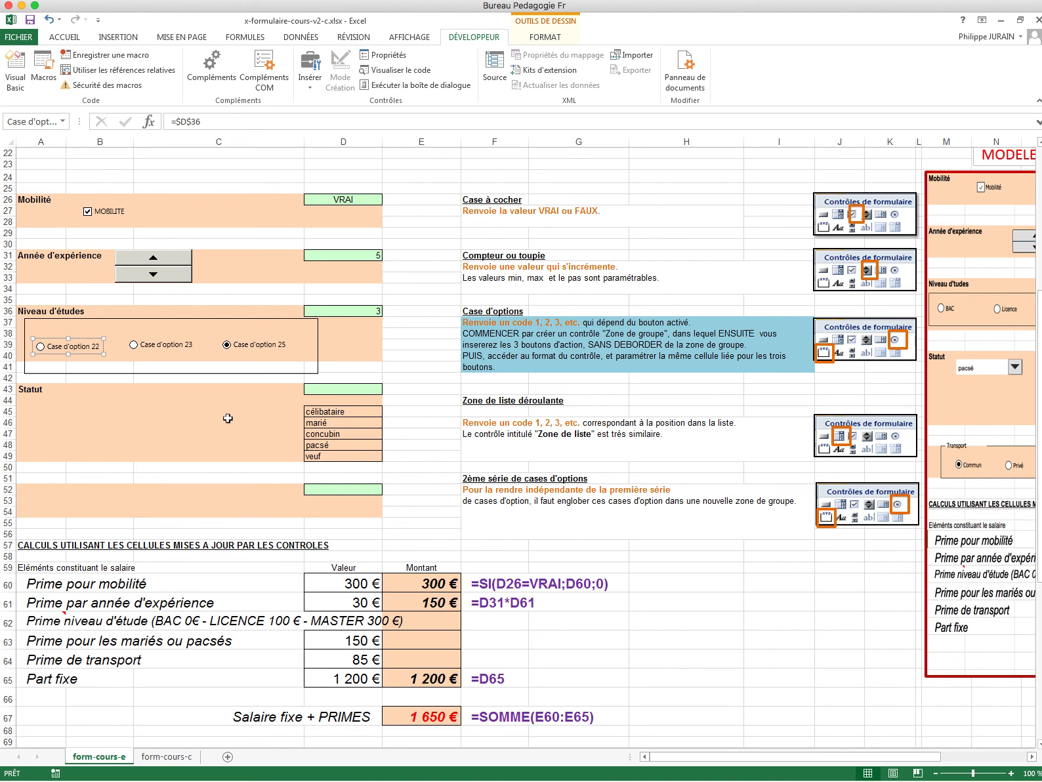
Test the three Niveau d'études options against D36 and leave the third one selected.
click(162, 346)
click(226, 345)
click(196, 393)
click(63, 350)
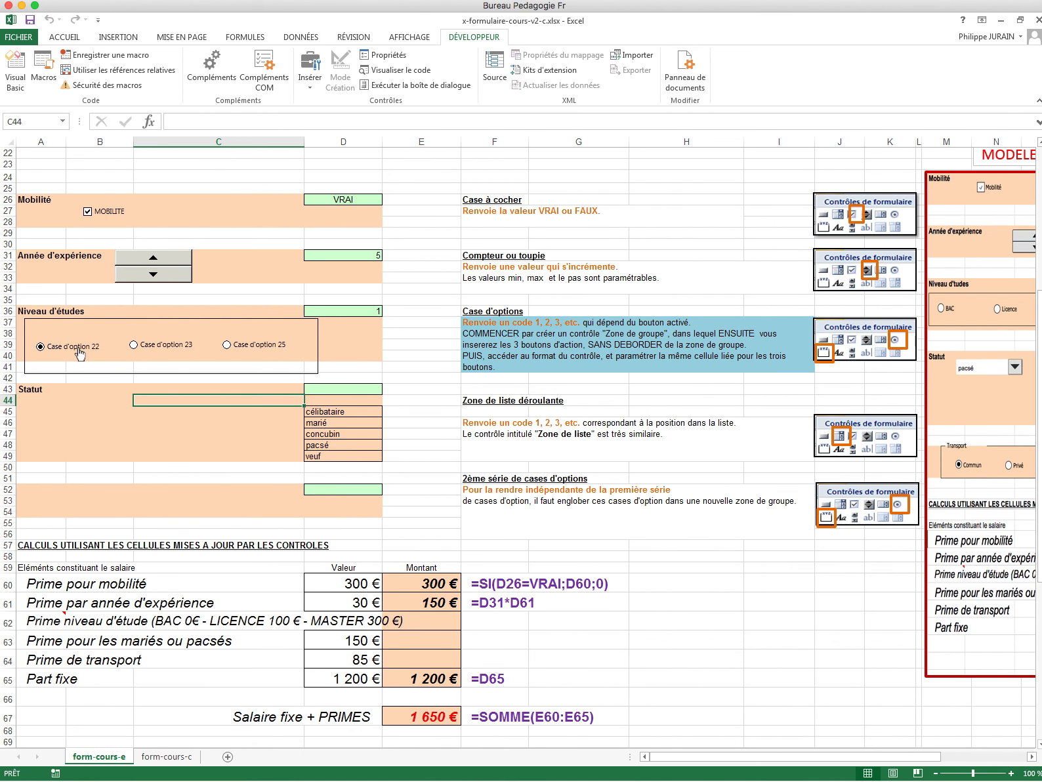
click(245, 354)
Change the label of the first Niveau d'études option button to BAC.
right_click(84, 351)
click(65, 349)
click(49, 347)
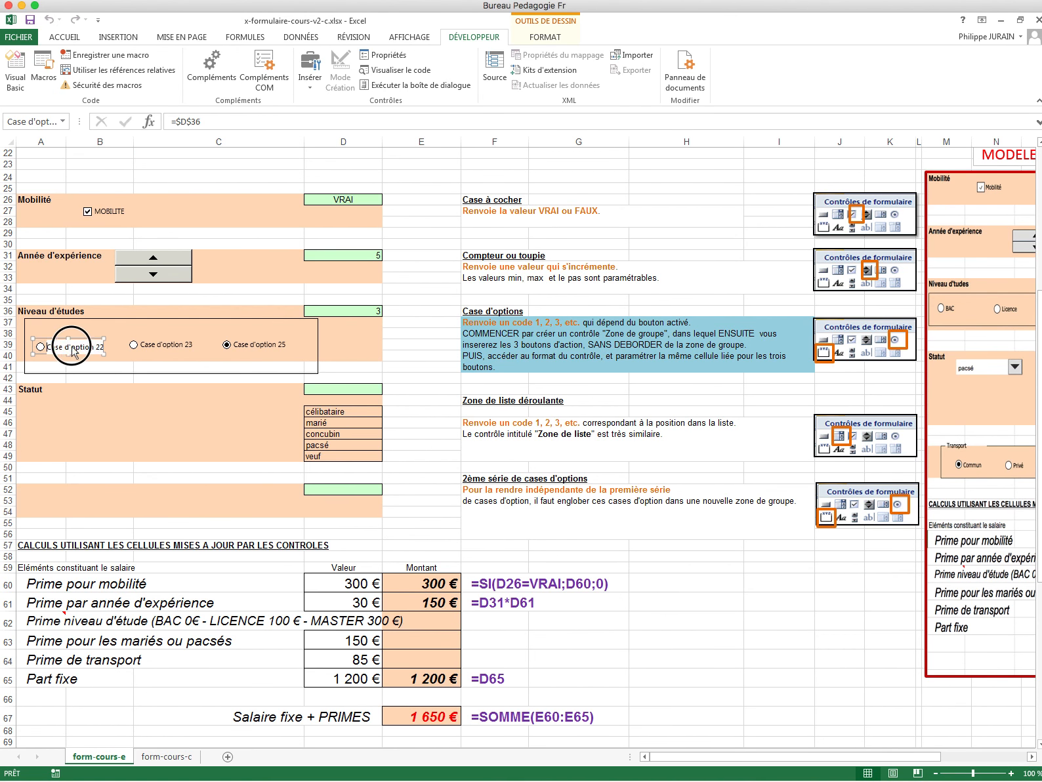
drag(49, 346, 105, 347)
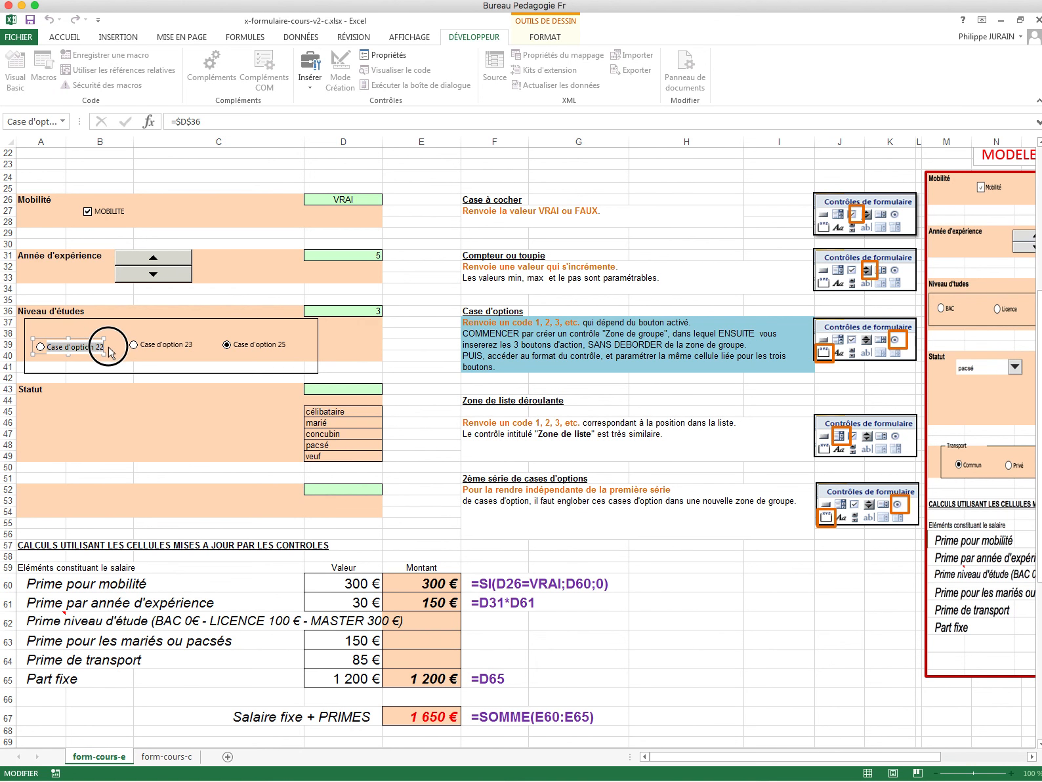
text(BAC)
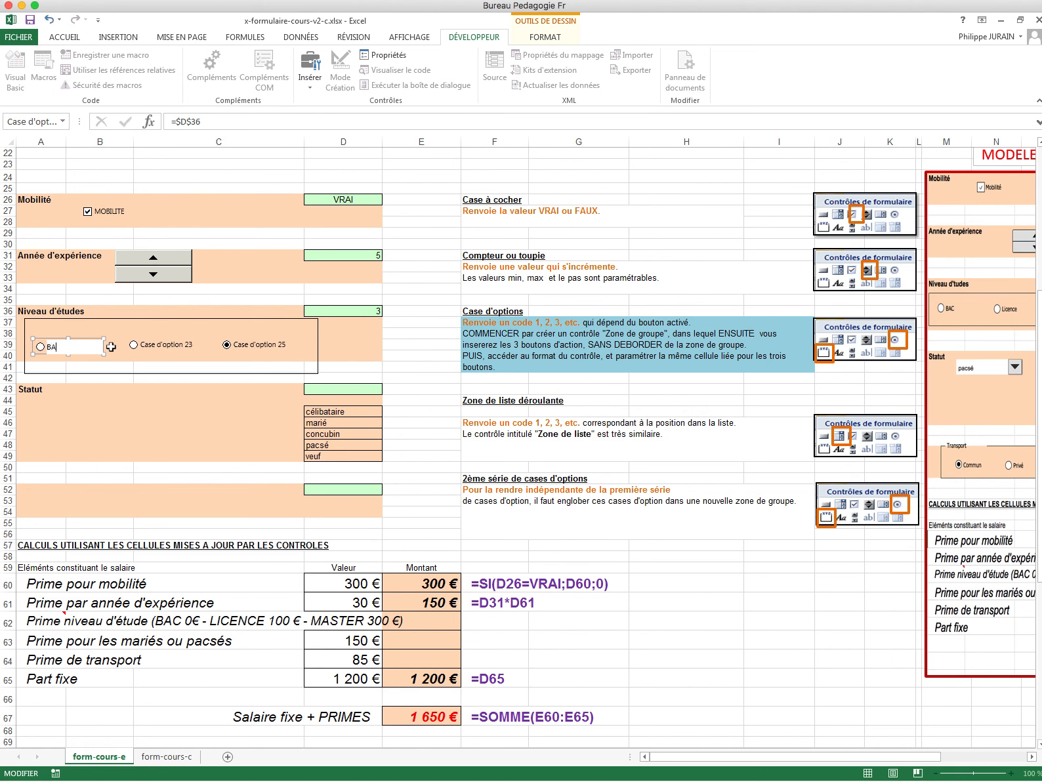
Change the label of the second Niveau d'études option button to LICENCE.
ctrl+click(177, 348)
click(159, 343)
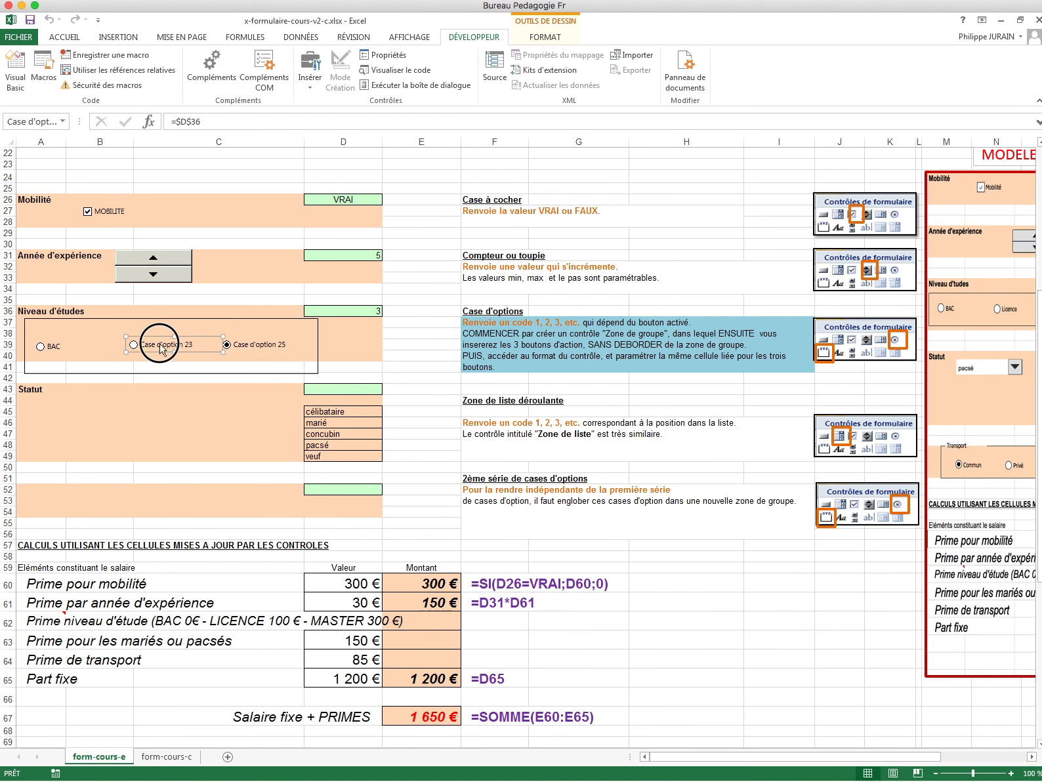
drag(142, 343, 210, 353)
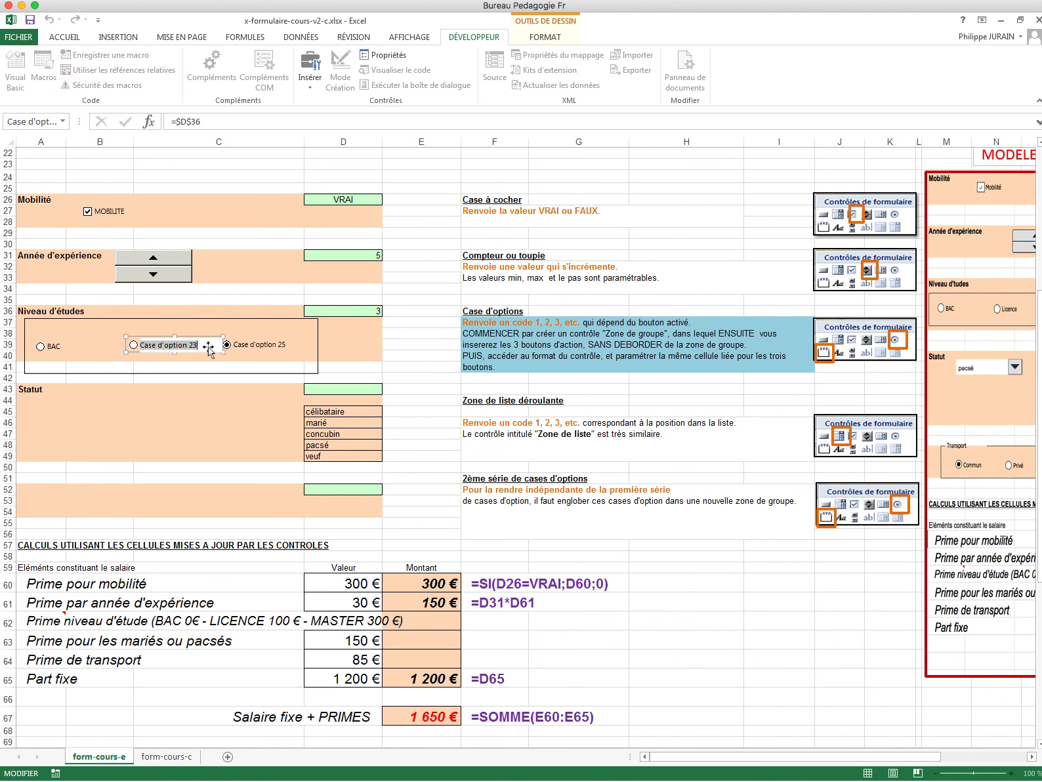
text(LICENCE)
Change the label of the third Niveau d'études option button to MASTER and deselect it.
right_click(242, 348)
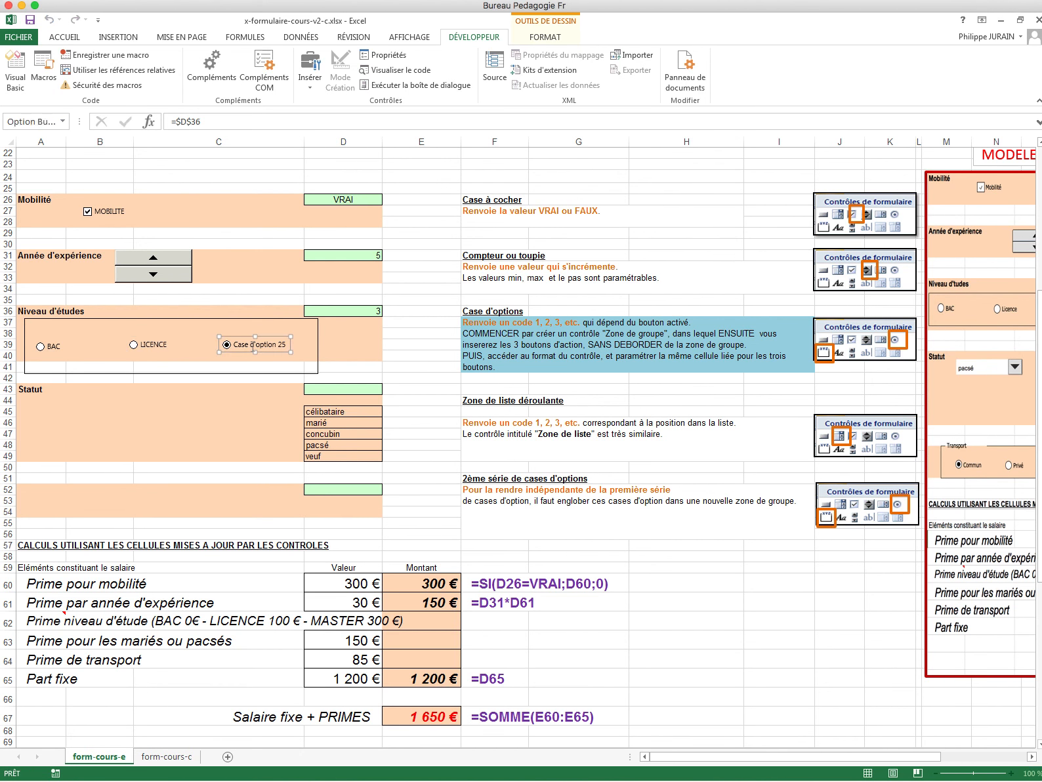
click(240, 347)
drag(239, 345, 216, 342)
key(Delete)
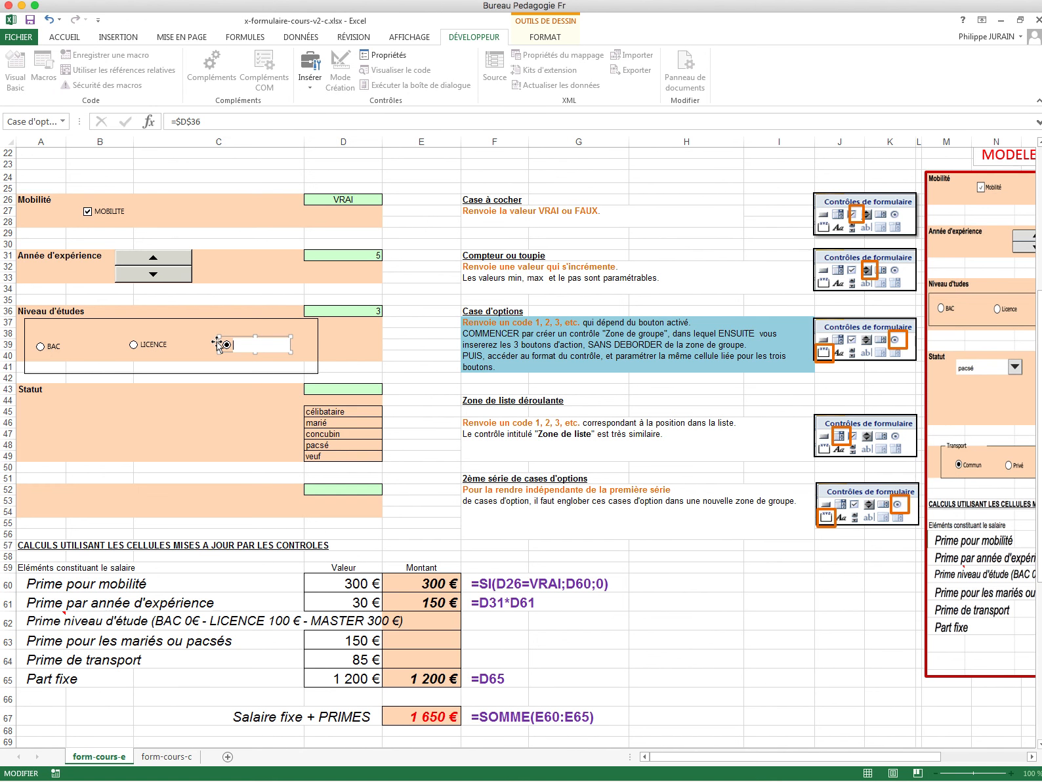
text(MASTER)
click(225, 402)
Enter the formula =SI(D36=1;0;SI(D36=2;300;500)) in E62 for the study-level bonus.
click(424, 620)
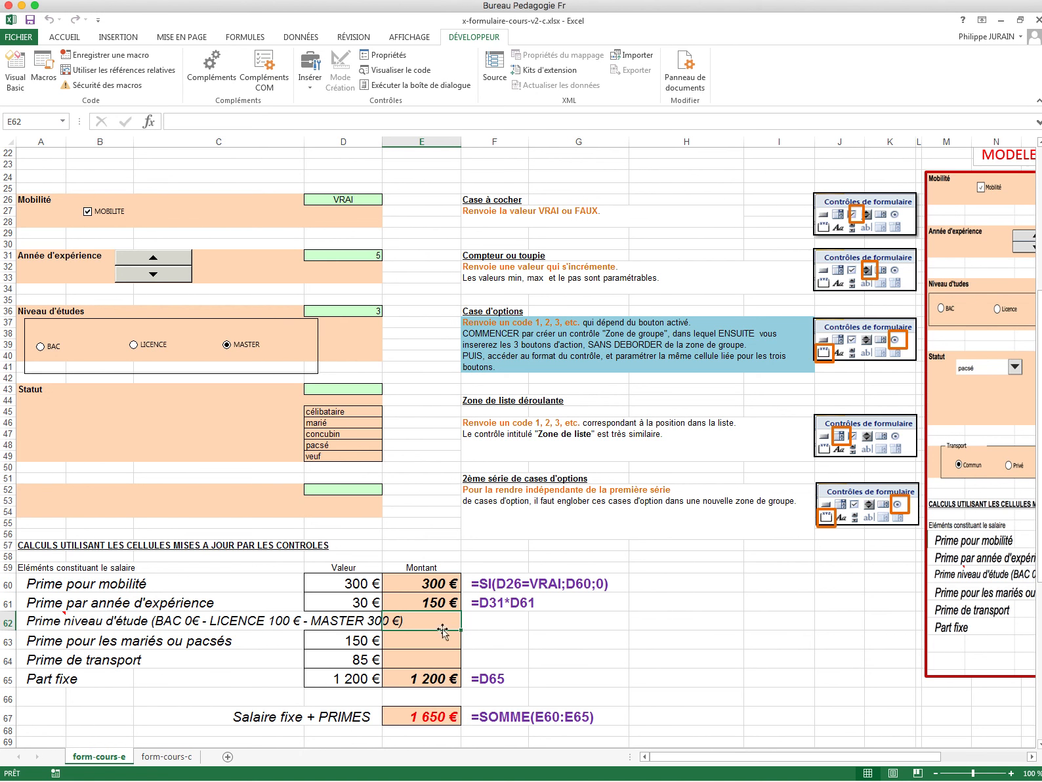
text(=si()
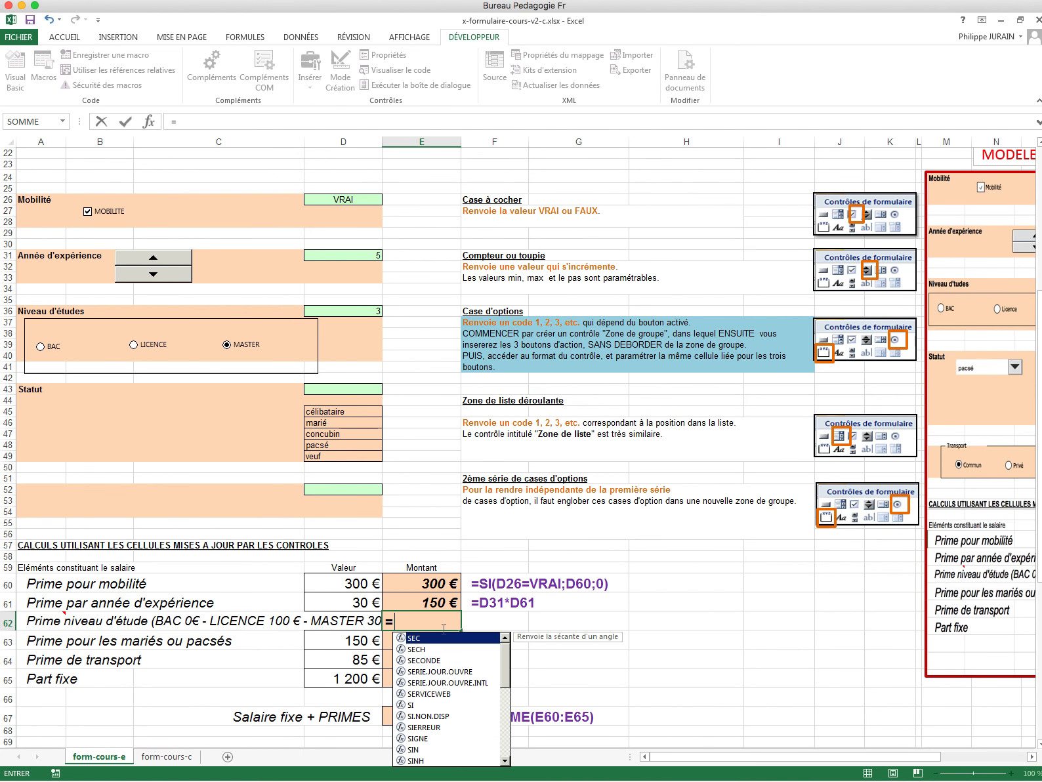
click(348, 310)
text(=)
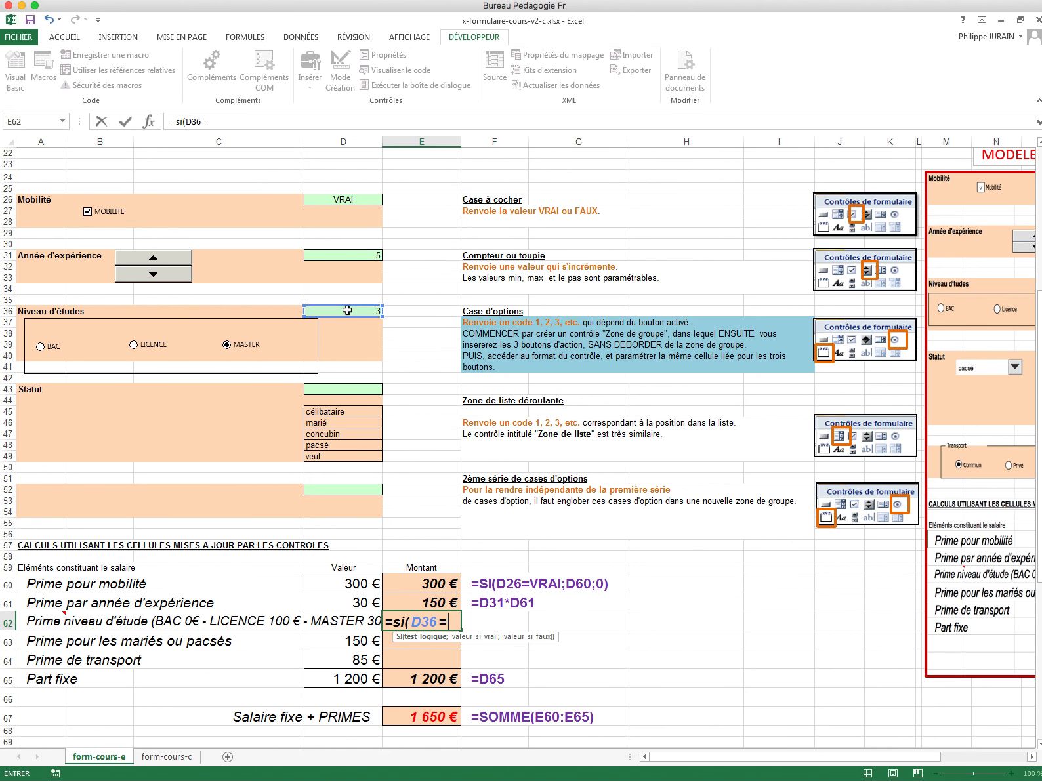
text(1;0)
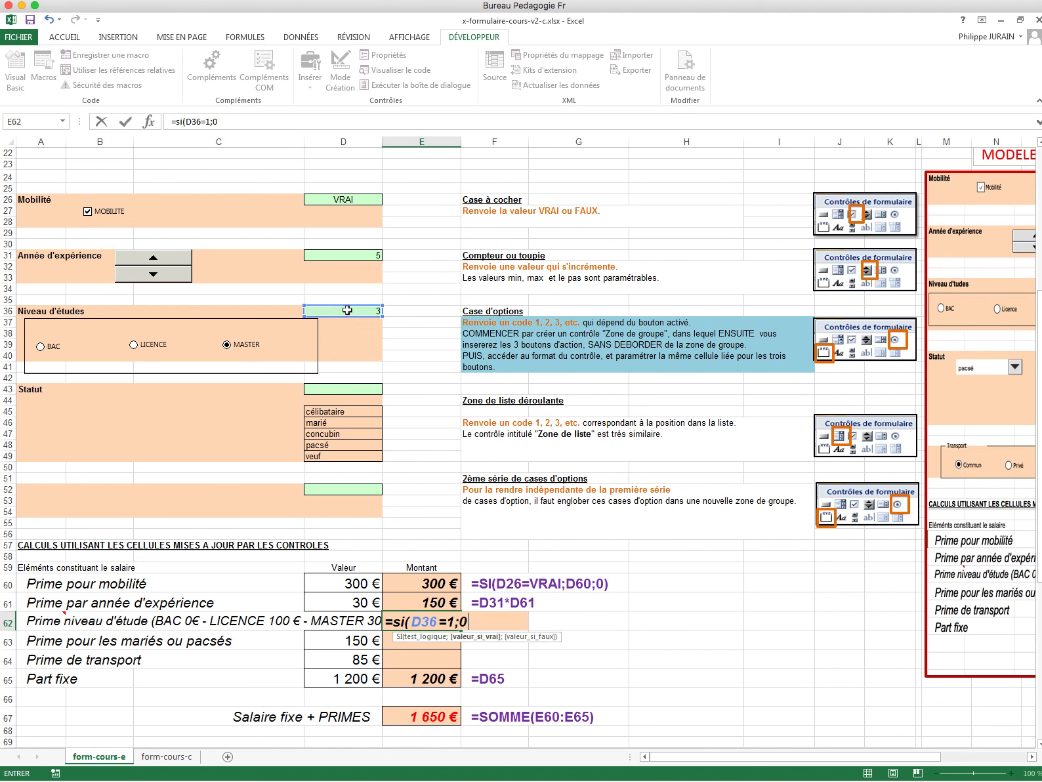
text(;si()
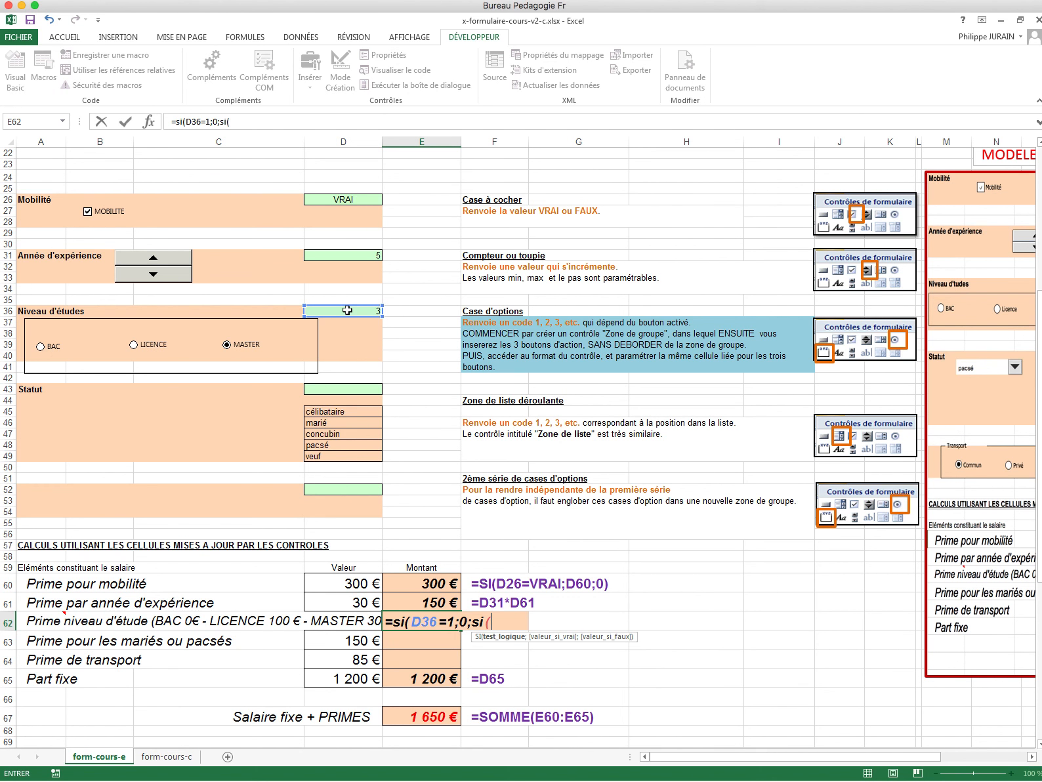
click(347, 311)
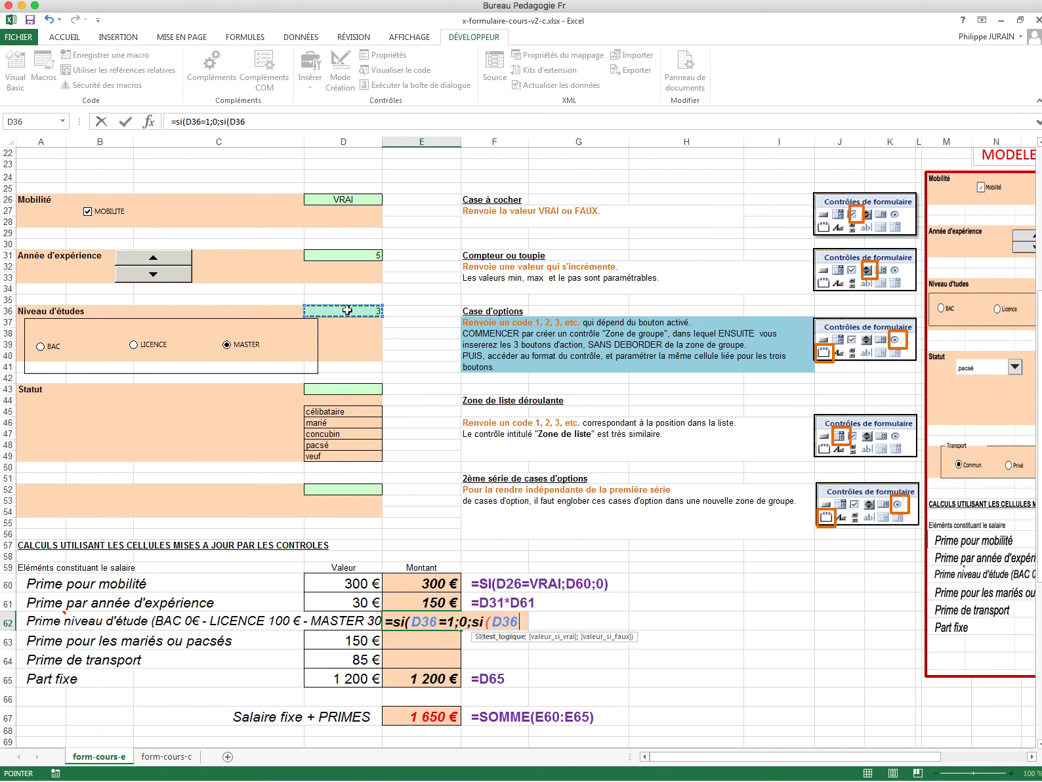
text(=2;)
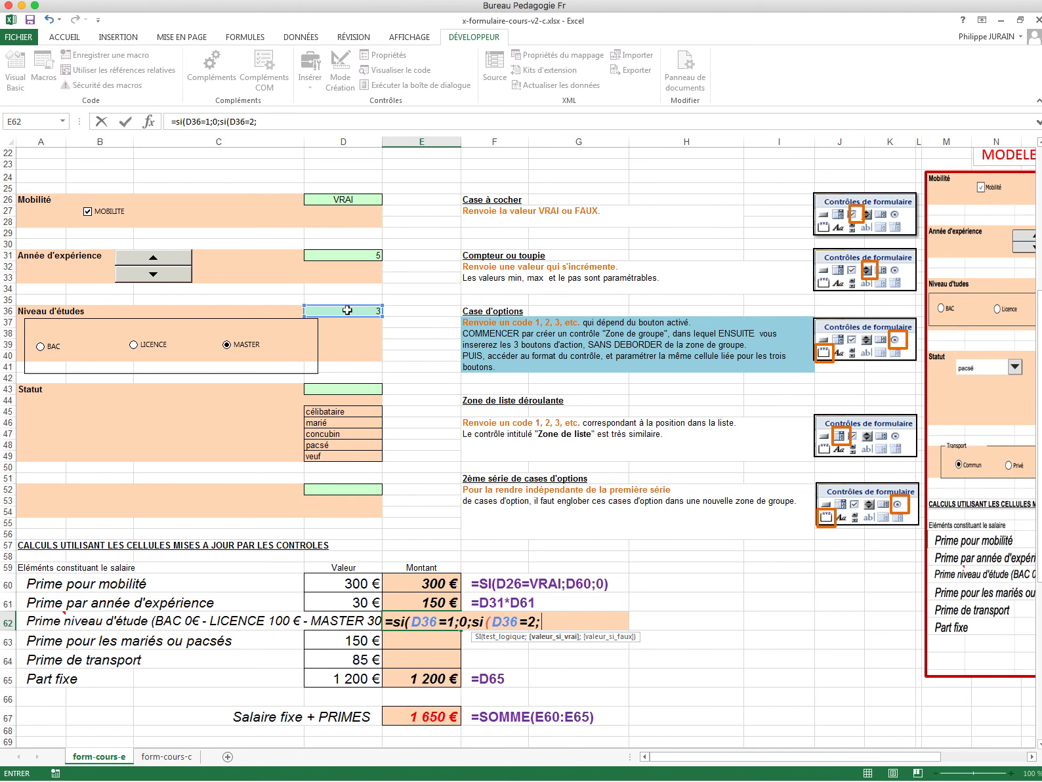
text(300;500)
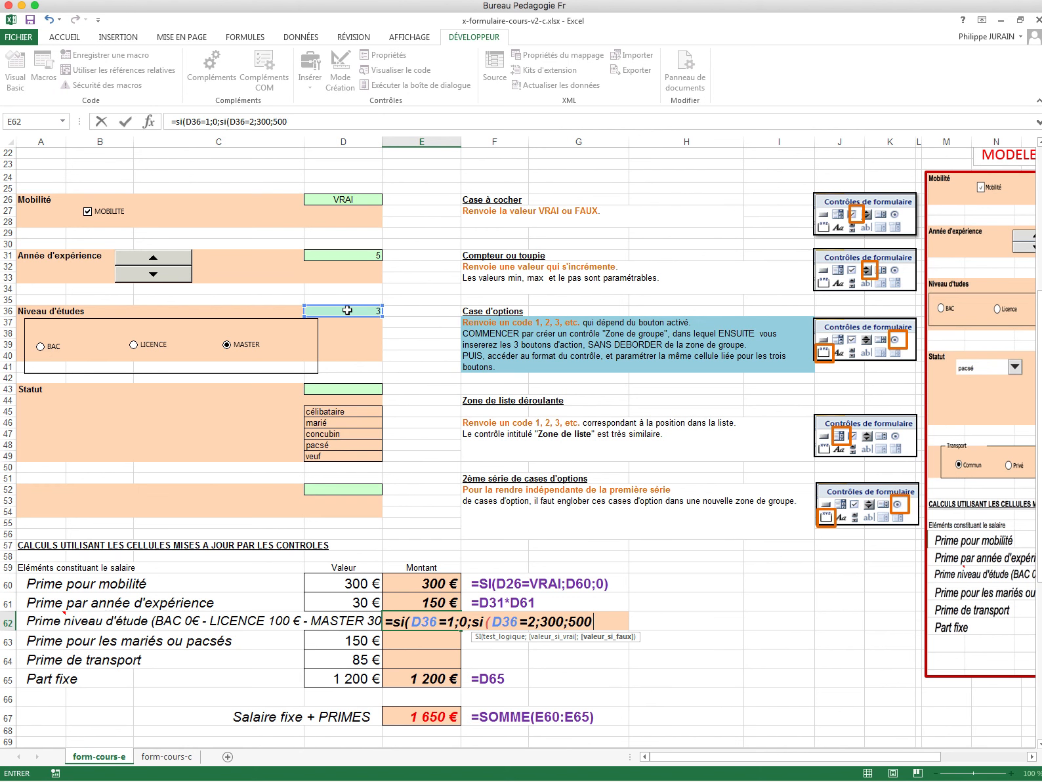
text())
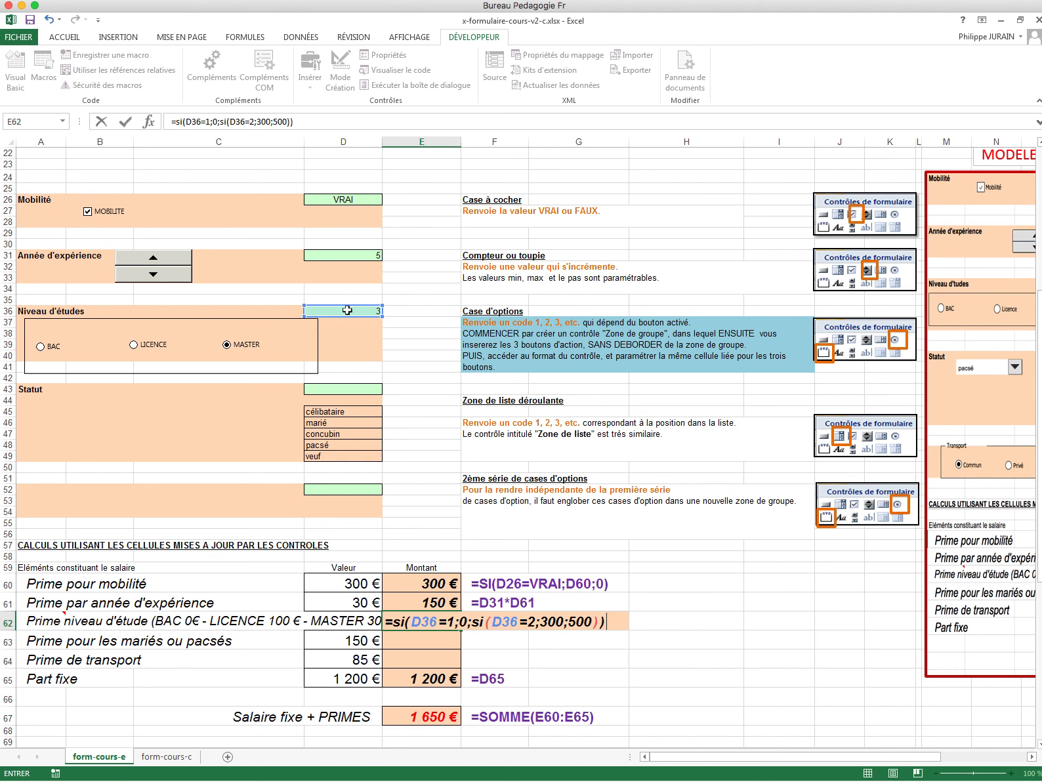
key(Return)
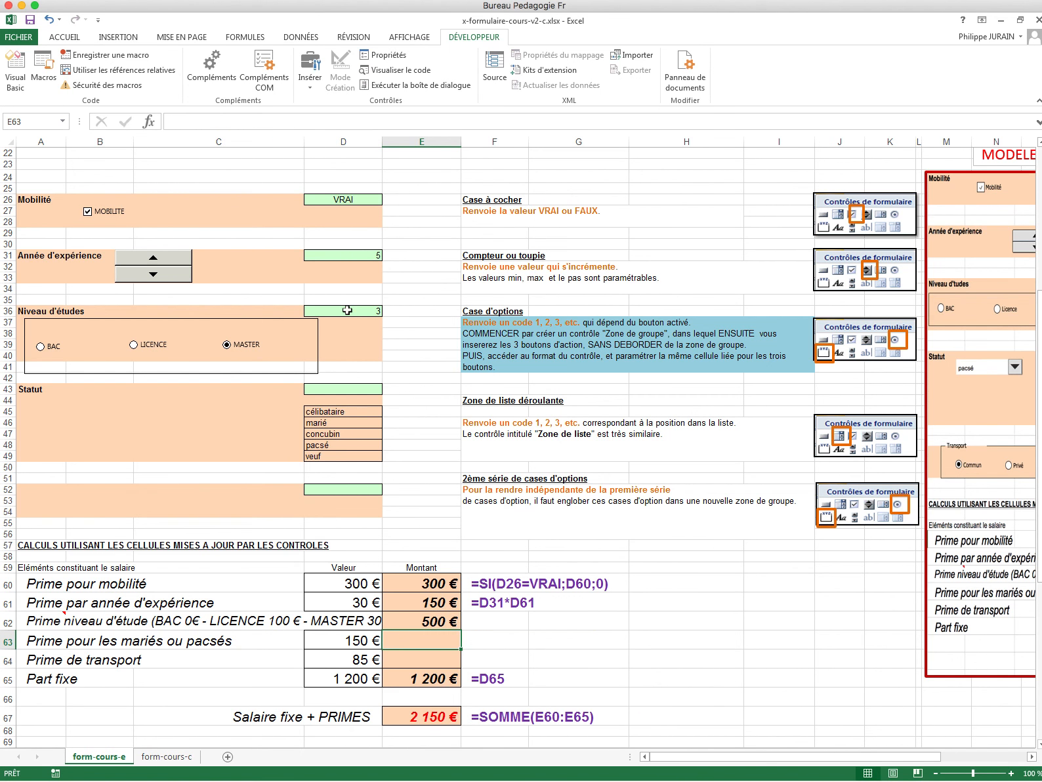
Copy the formula of E62 and paste it as text into F62 with a leading apostrophe.
click(421, 622)
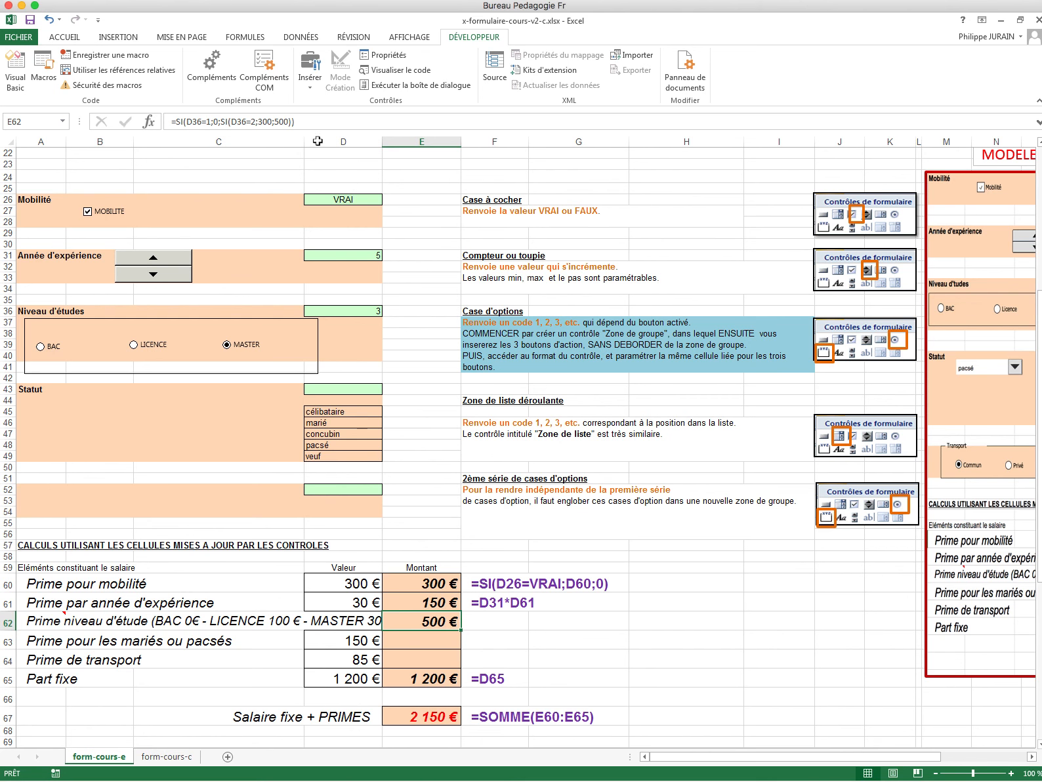
click(307, 124)
drag(307, 124, 114, 109)
key(ctrl+c)
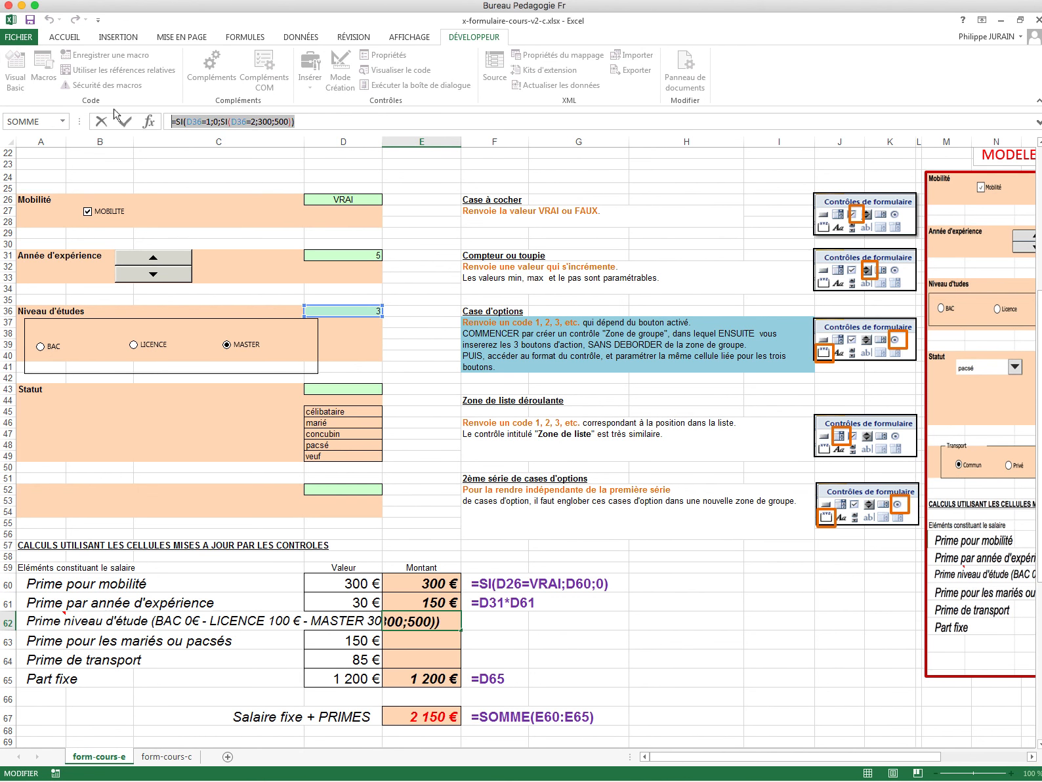
key(Escape)
click(493, 617)
text(')
key(ctrl+v)
key(Return)
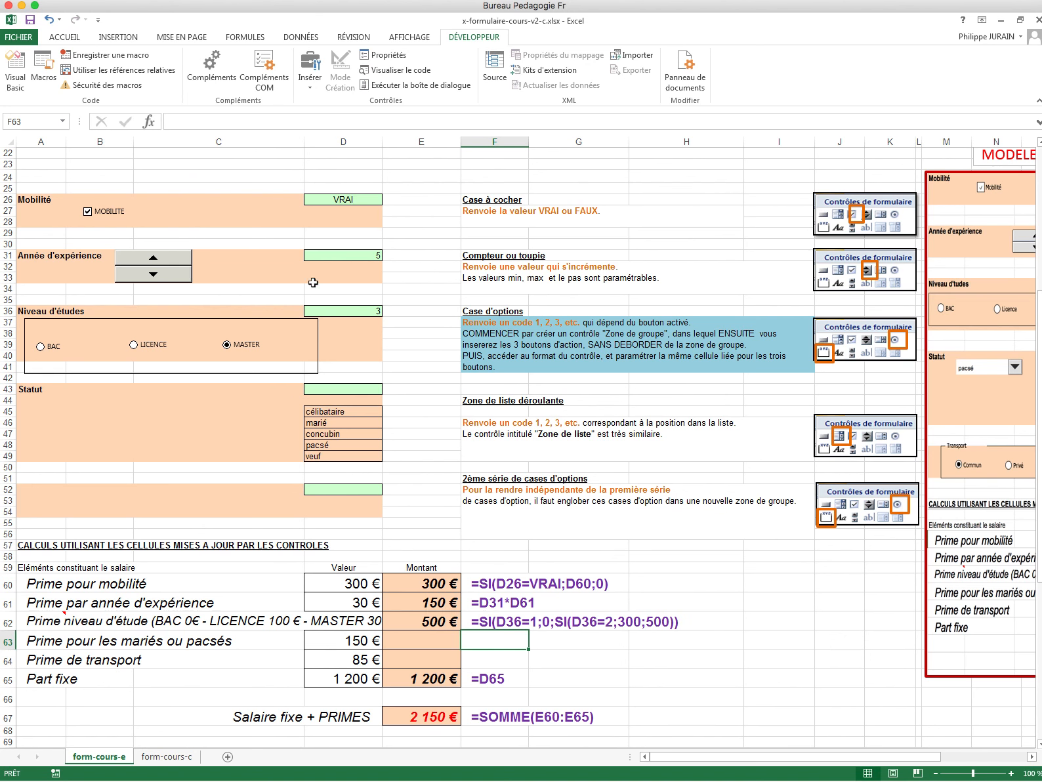
Test the BAC, LICENCE and MASTER options against the study-level bonus, finishing on MASTER.
click(40, 348)
click(144, 351)
click(235, 352)
Change the bonus amounts in the E62 formula to 100 for LICENCE and 300 for MASTER.
click(339, 621)
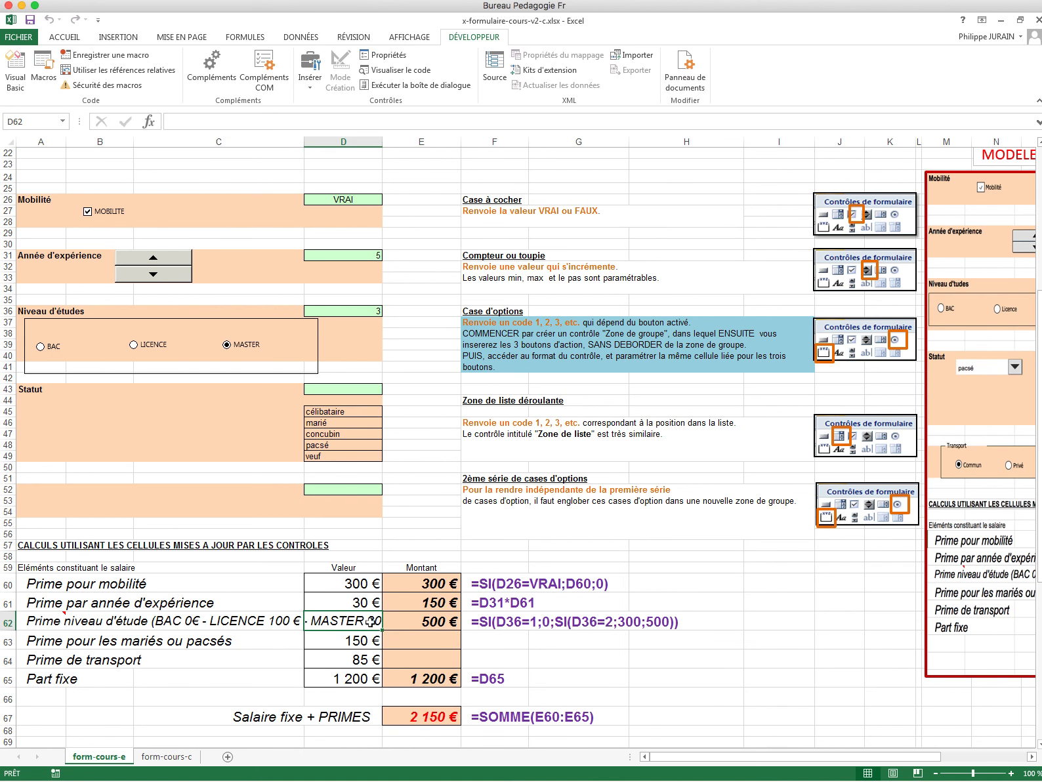
click(425, 626)
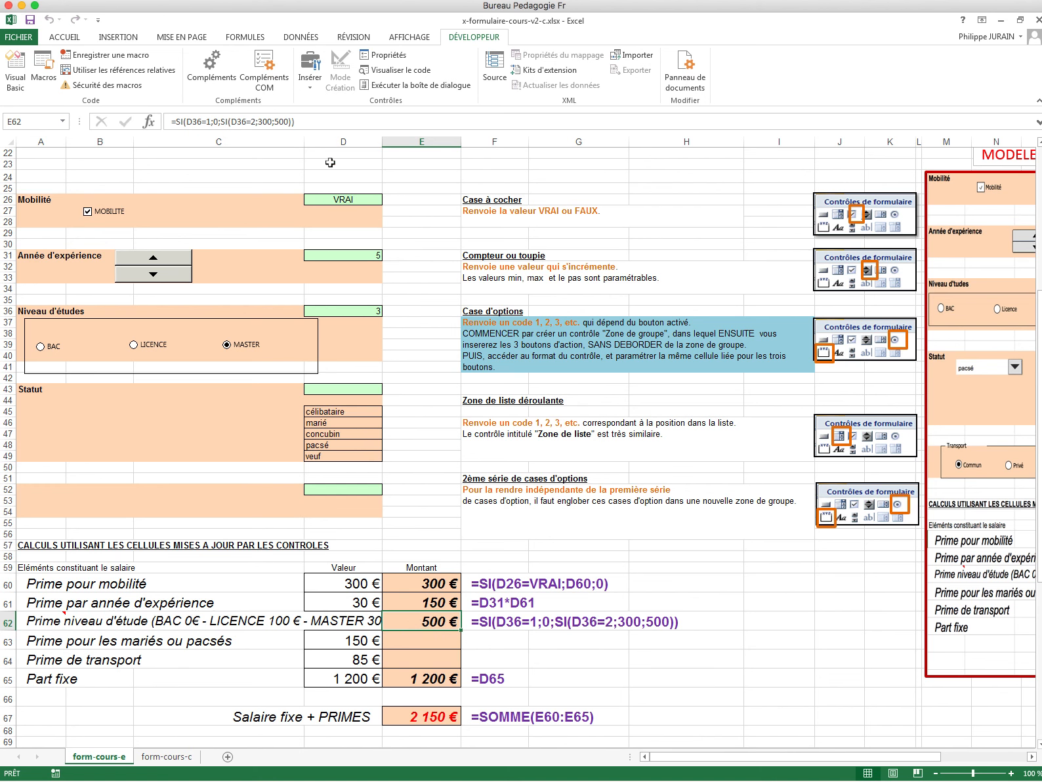
click(262, 122)
key(BackSpace)
text(1)
click(279, 122)
key(BackSpace)
text(3)
key(Return)
Replace the text in F62 with the current E62 formula, =SI(D36=1;0;SI(D36=2;100;300)), preceded by an apostrophe.
click(437, 617)
click(326, 122)
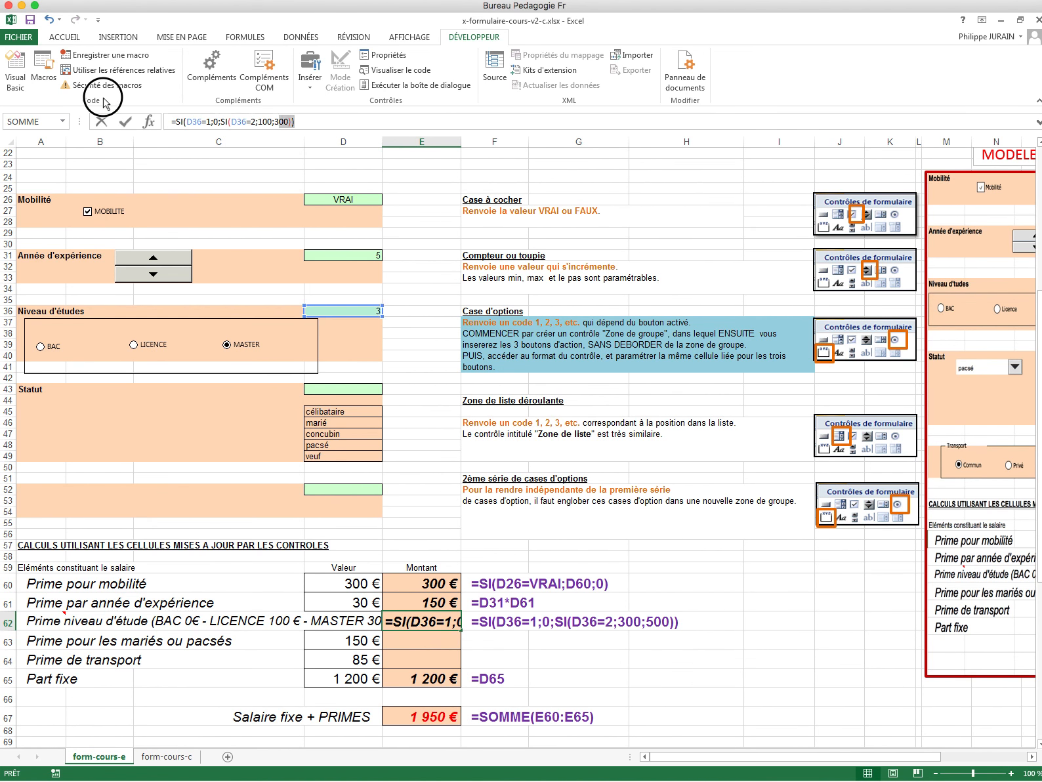
key(Escape)
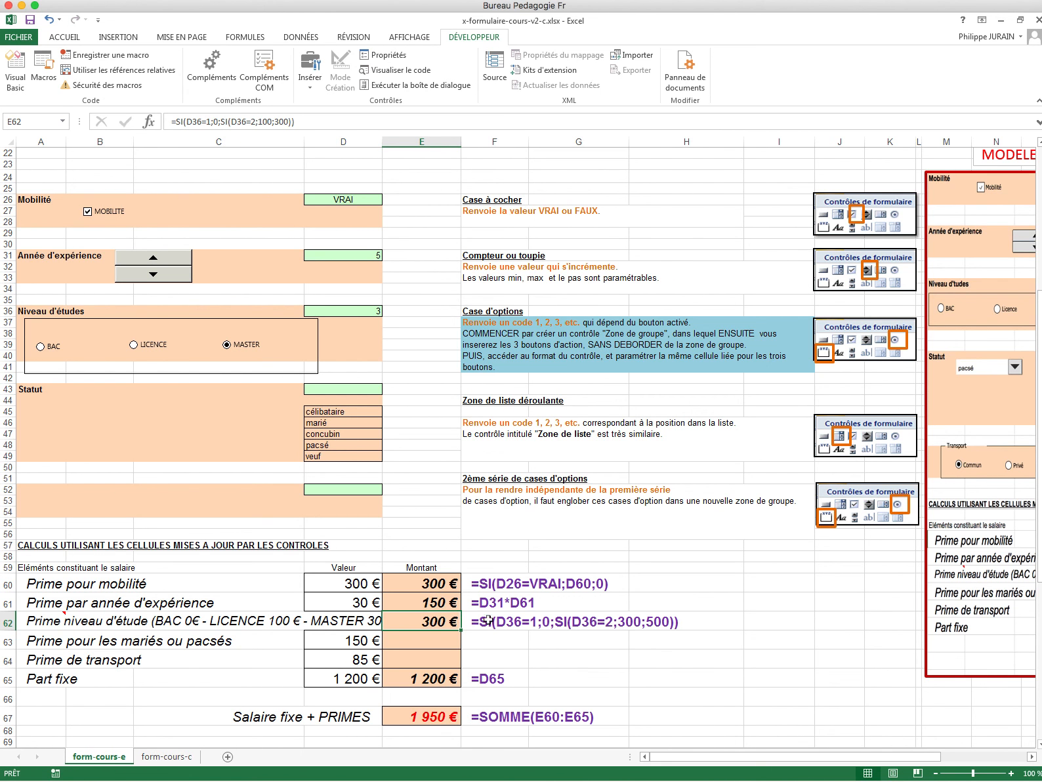
click(486, 620)
text(')
key(ctrl+v)
key(Return)
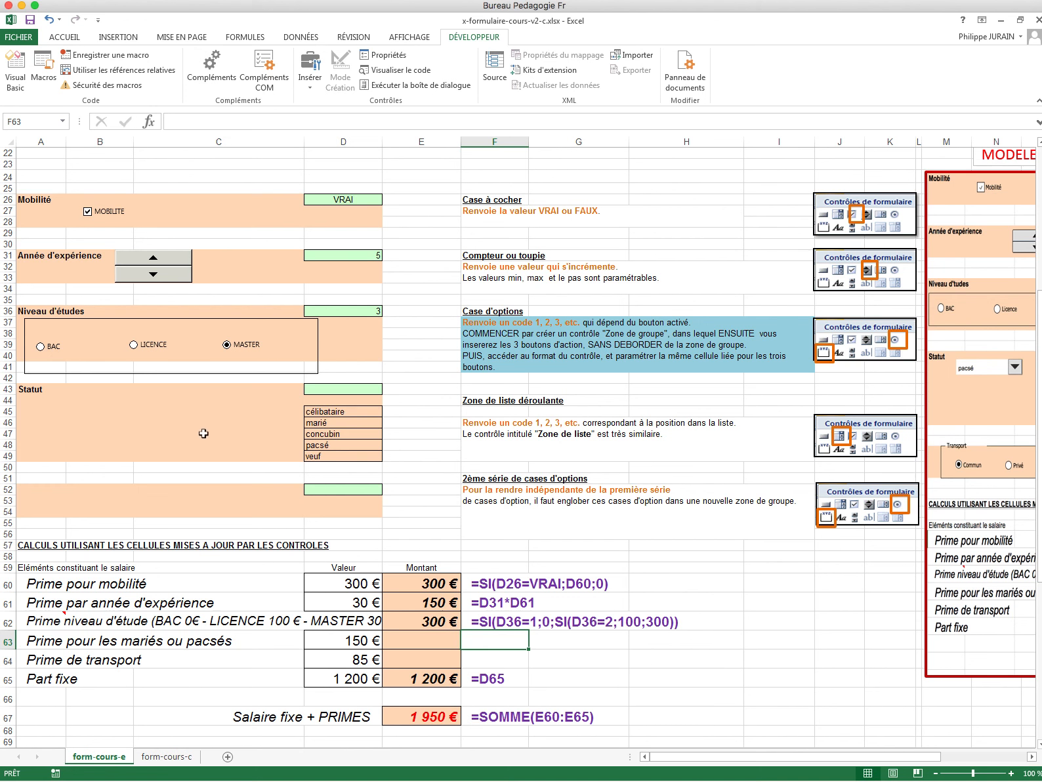
Draw a list box form control in the Statut area, spanning roughly rows 44 to 48 across columns A to C.
click(309, 69)
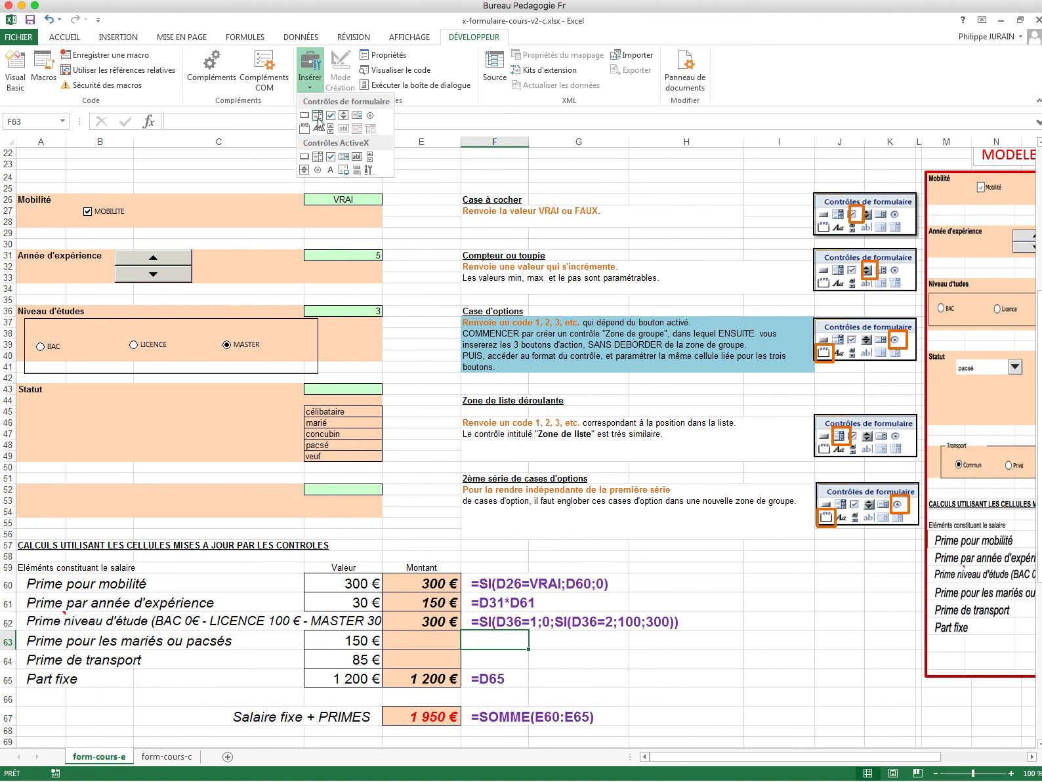
click(357, 116)
drag(65, 399, 164, 454)
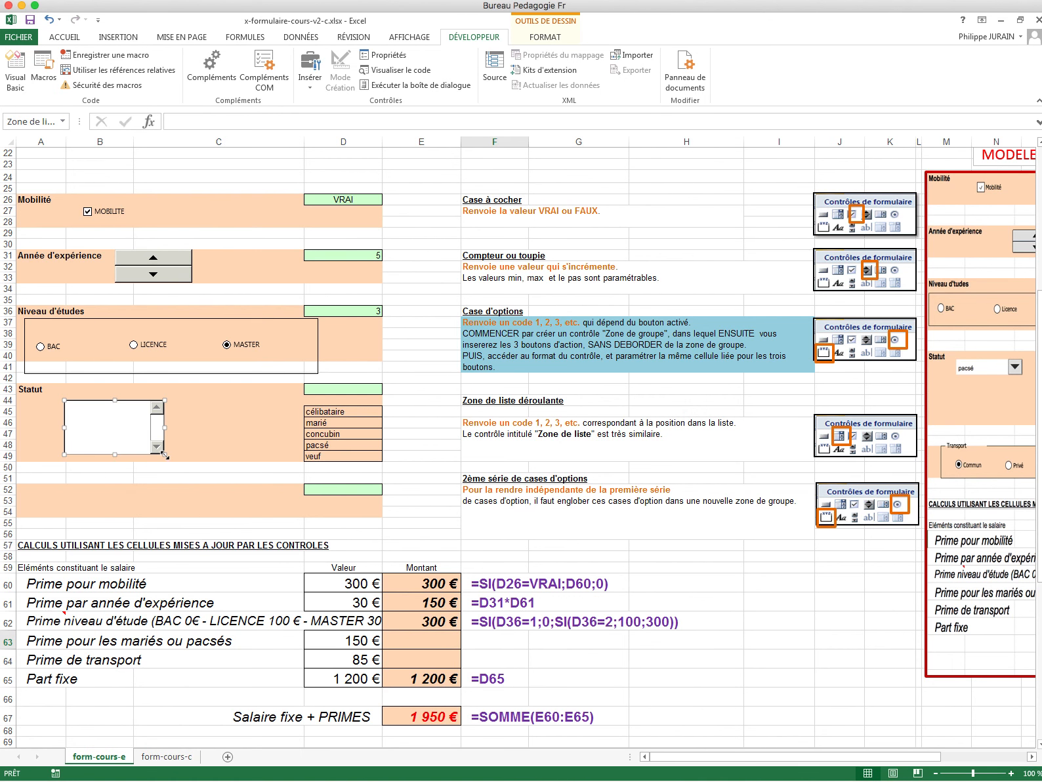
Set the Statut list box's input range to $D$45:$D$49 and its linked cell to $D$43, and deselect it.
right_click(122, 426)
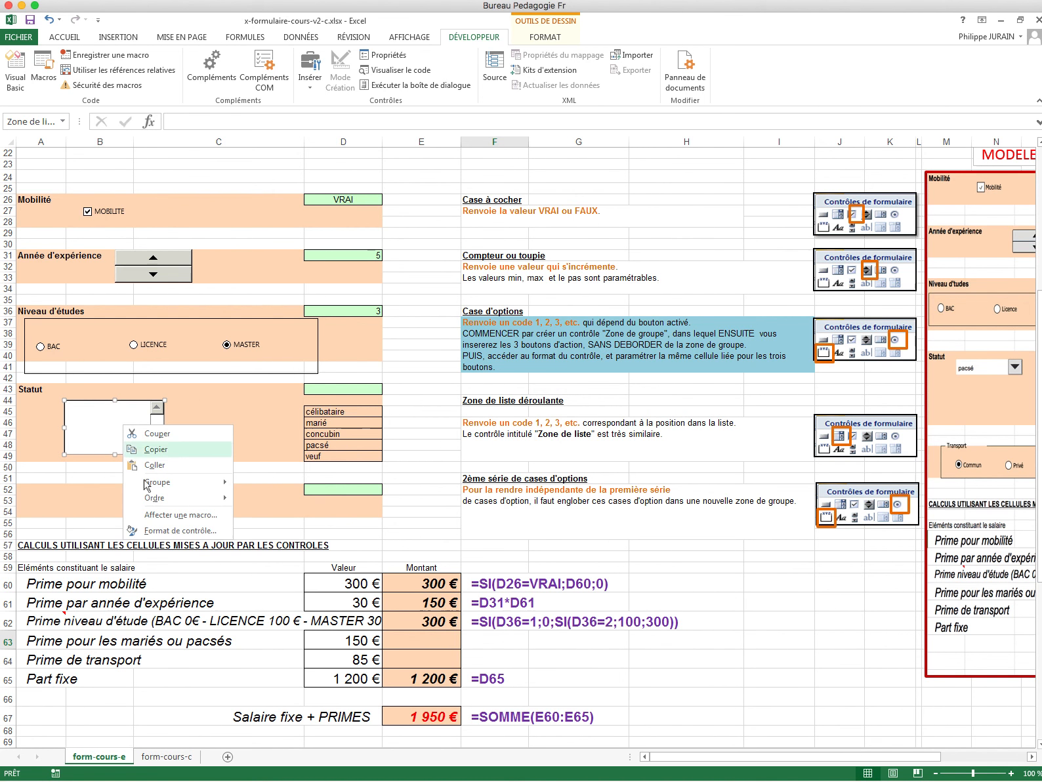
click(167, 531)
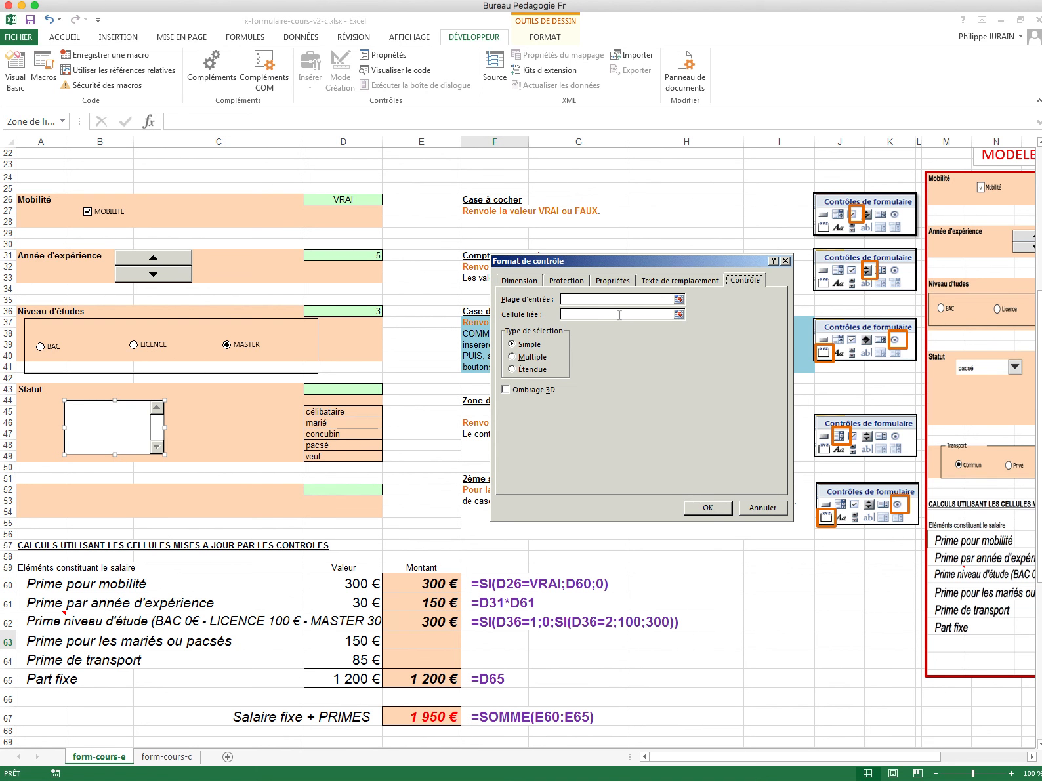
click(582, 300)
drag(347, 417, 346, 458)
click(581, 314)
click(354, 388)
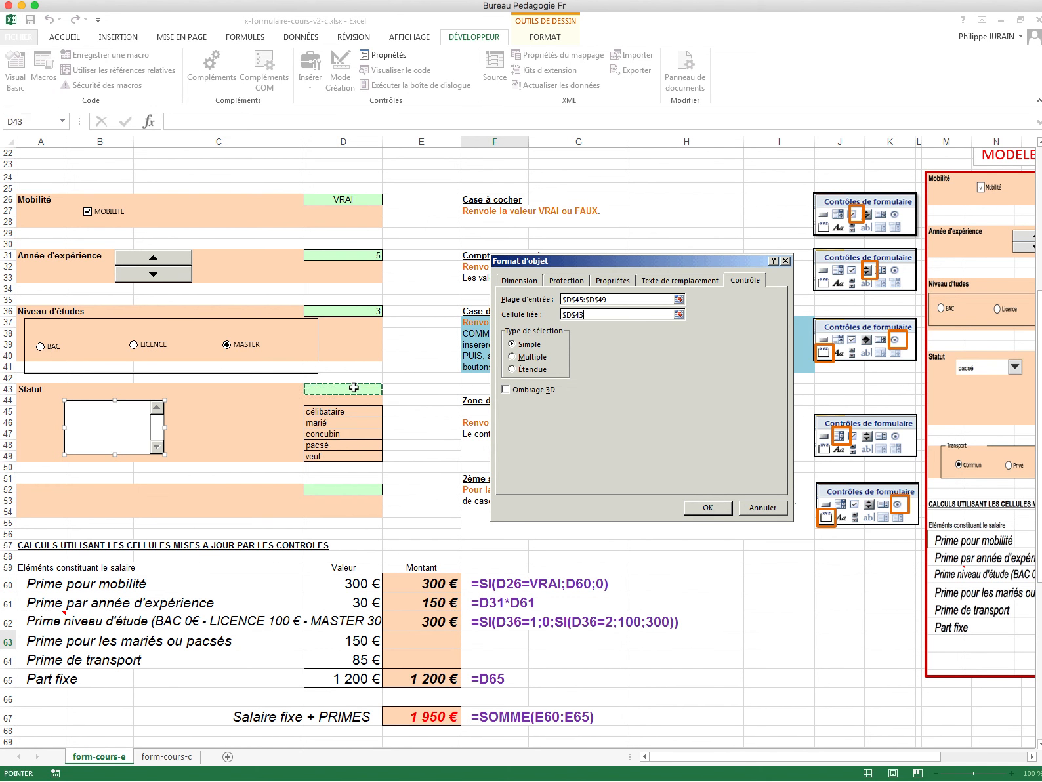
click(707, 508)
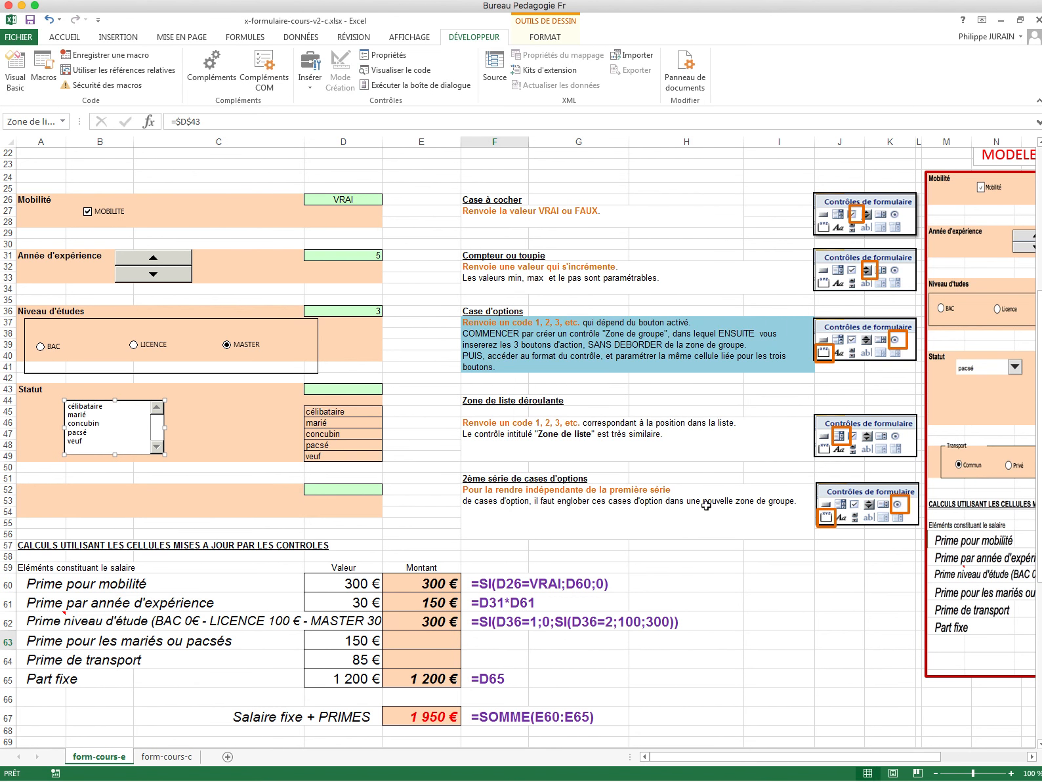
click(264, 445)
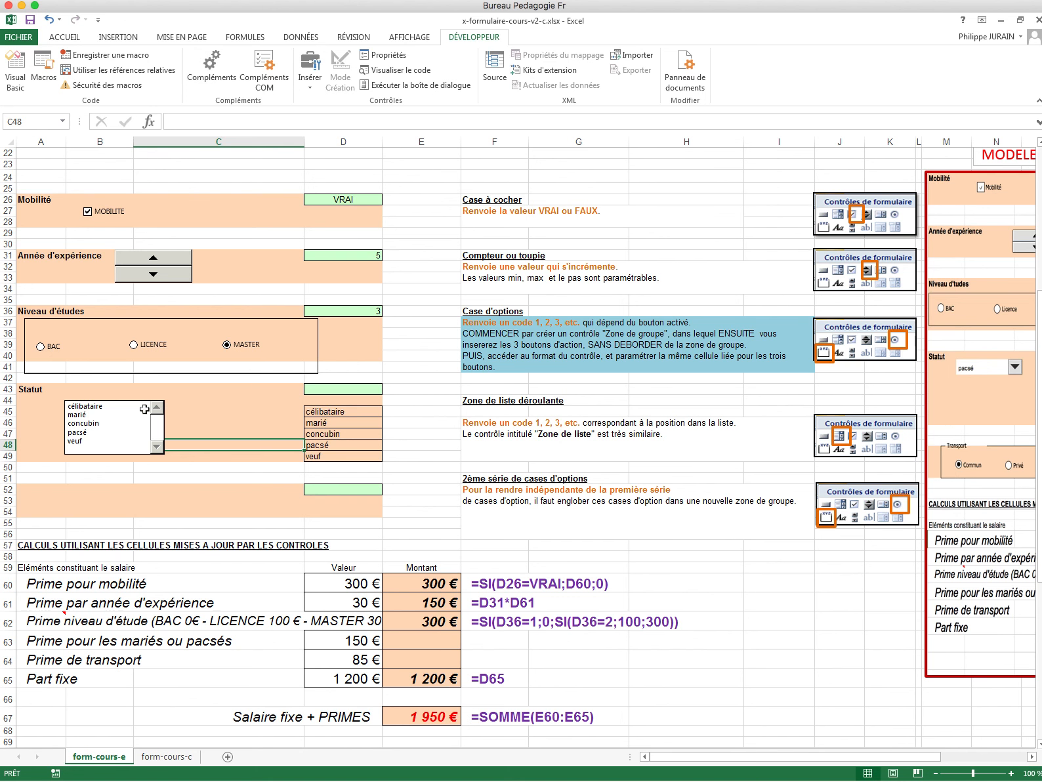
Test the entries of the Statut list box against D43 and leave pacsé selected.
click(80, 414)
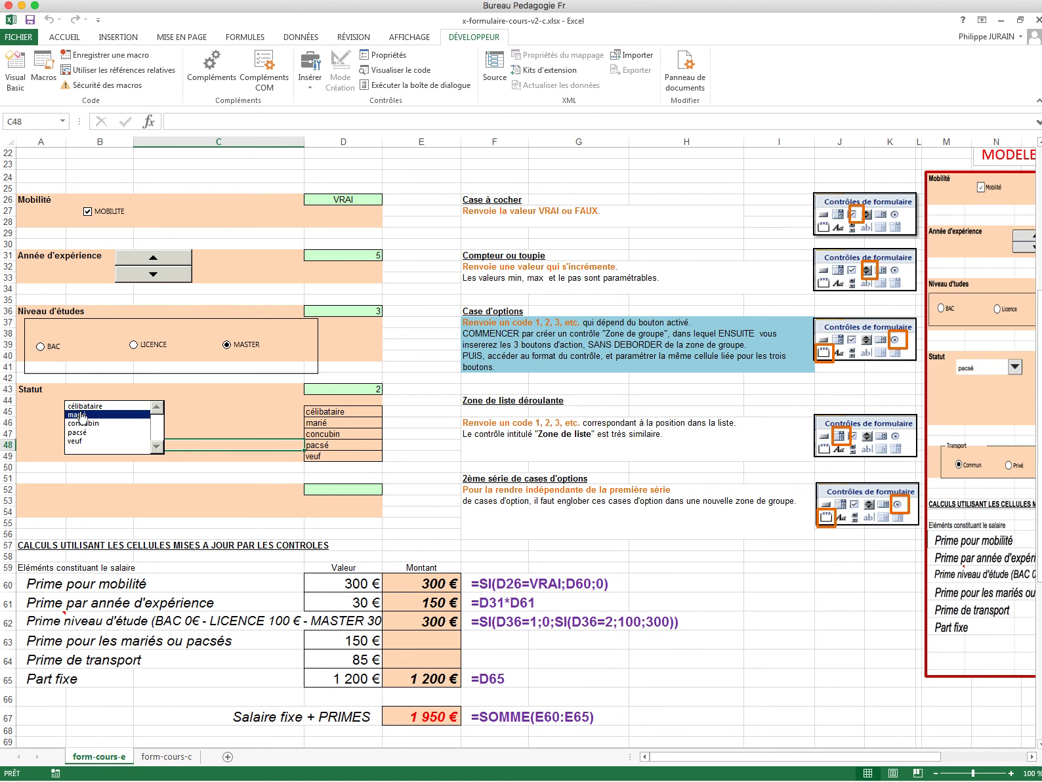
click(76, 407)
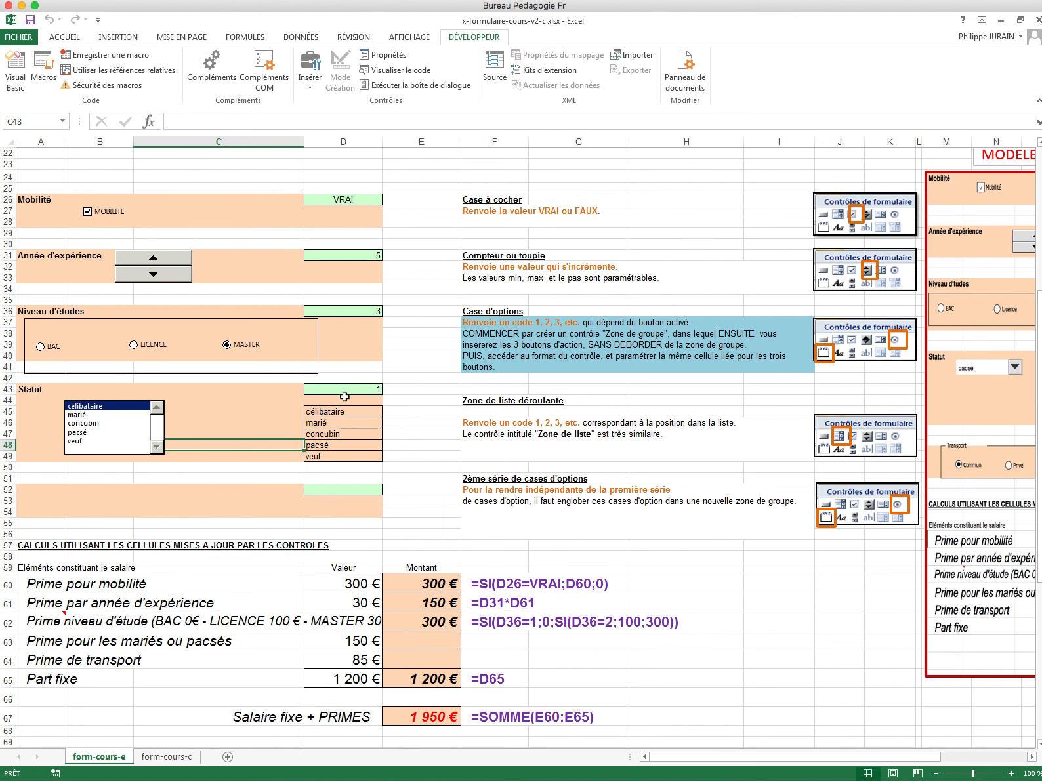
click(82, 415)
click(83, 423)
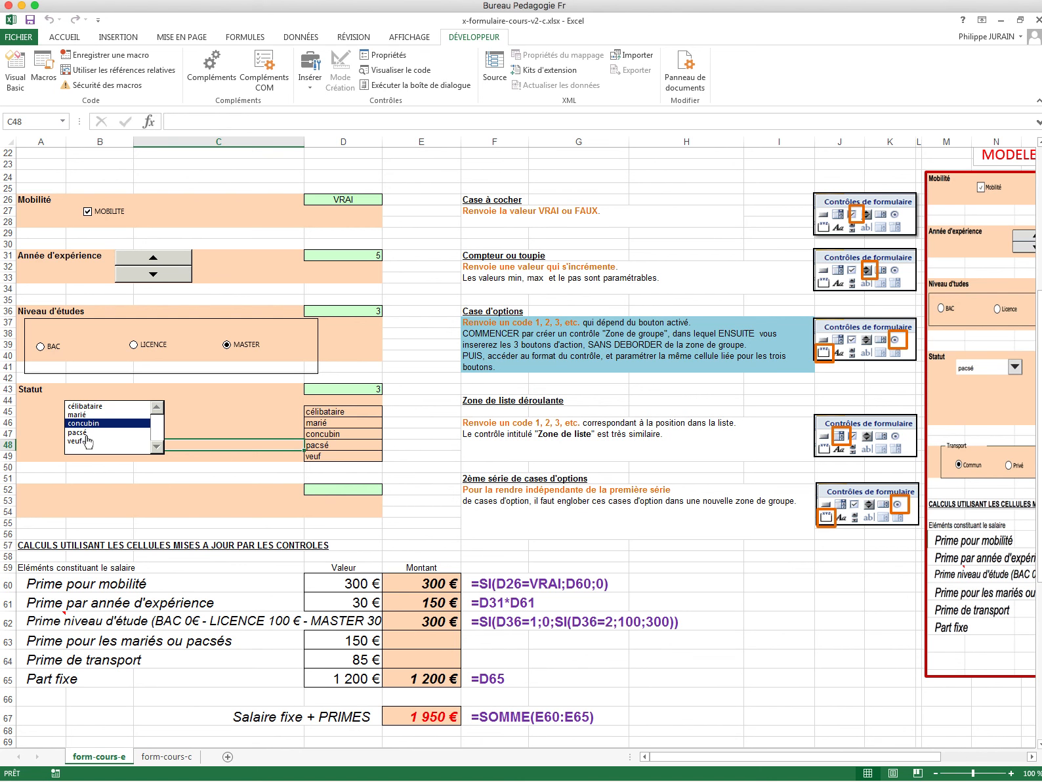
click(84, 441)
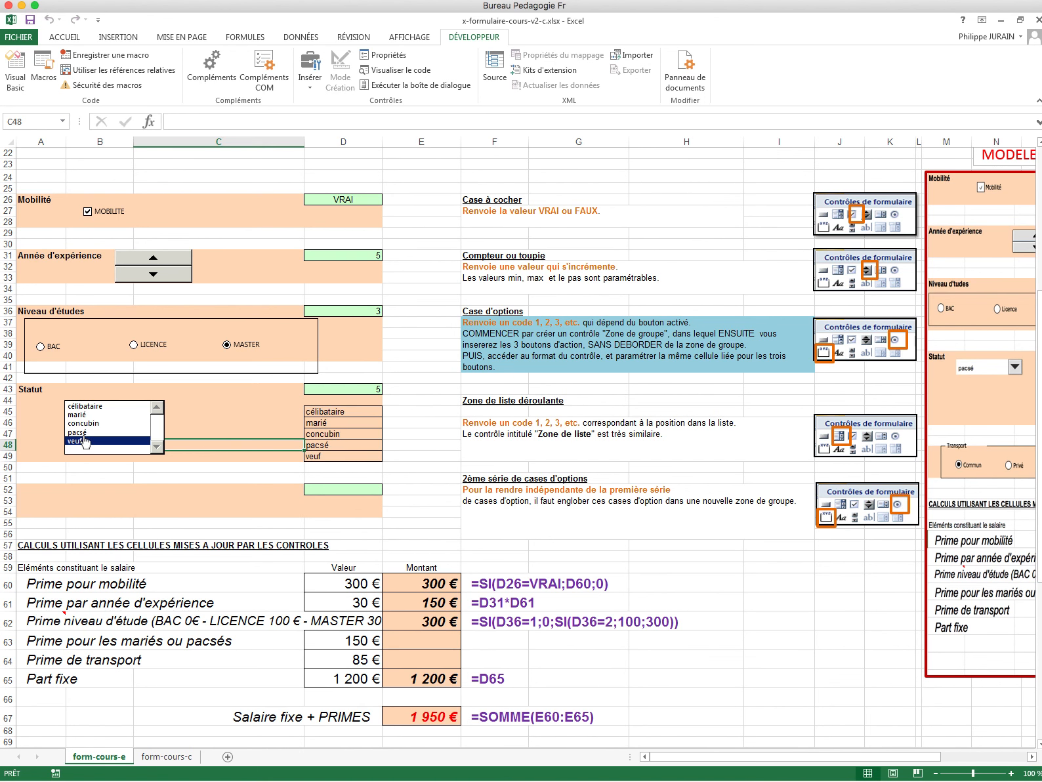
click(79, 432)
click(78, 441)
click(81, 416)
click(82, 433)
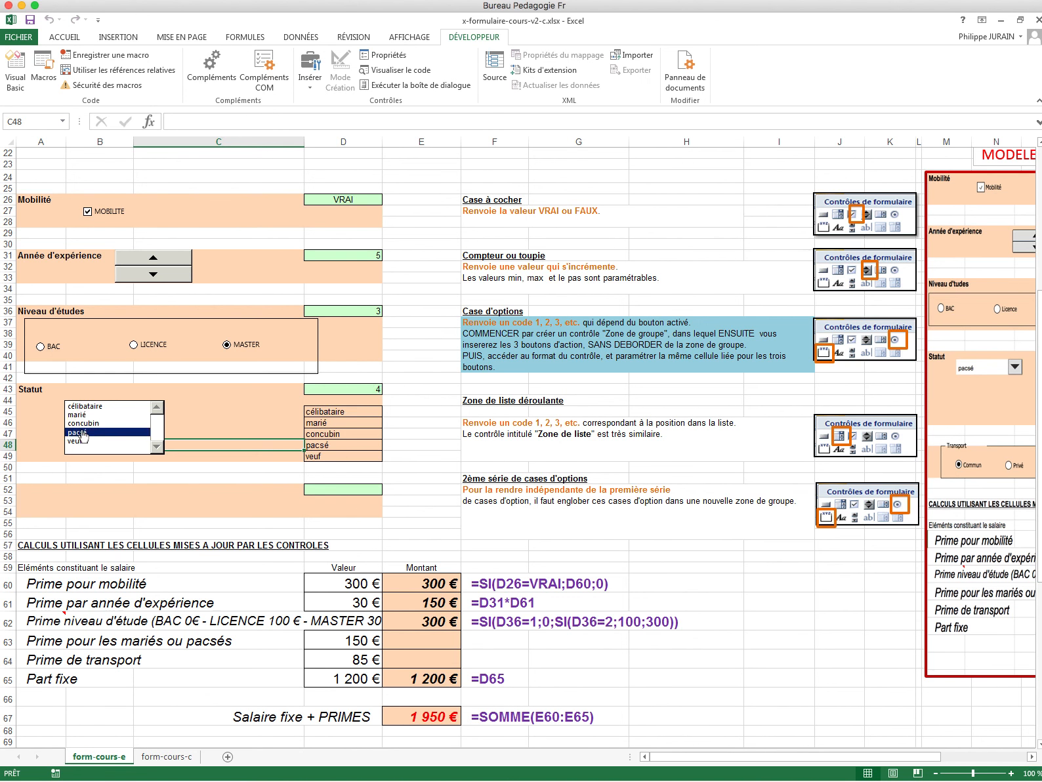
Enter the formula =SI(D43=2;D63;SI(D43=4;D63;0)) in E63 for the married or pacsé bonus.
click(414, 644)
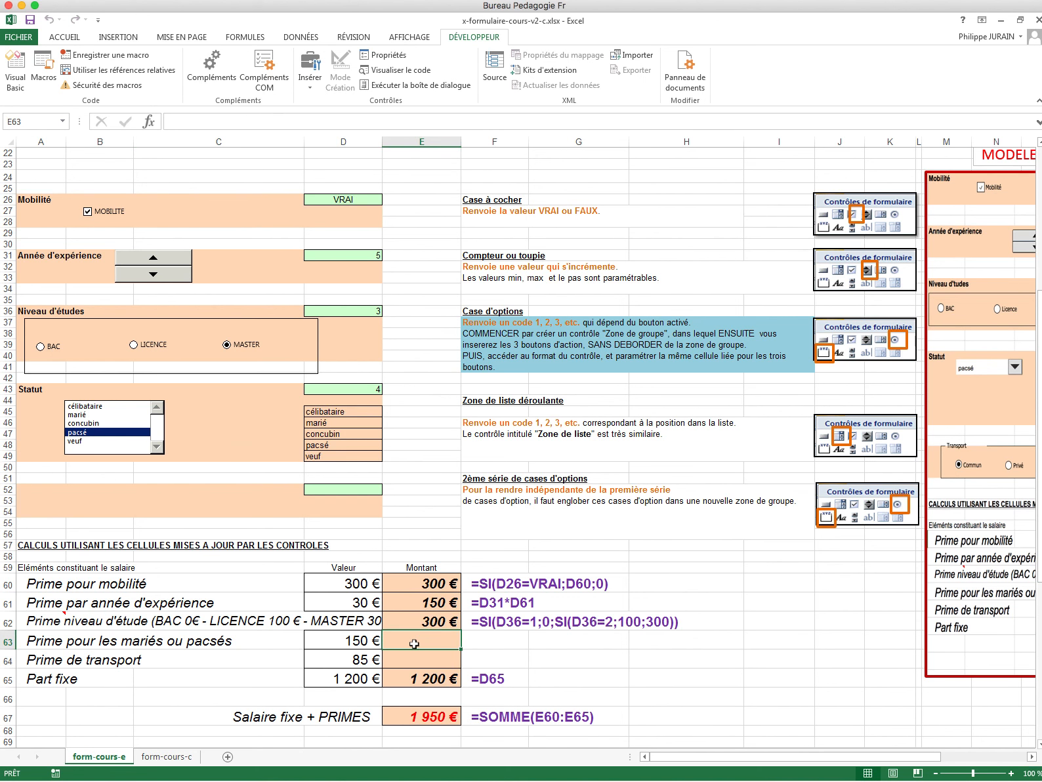
text(=si()
click(337, 389)
text(=2;)
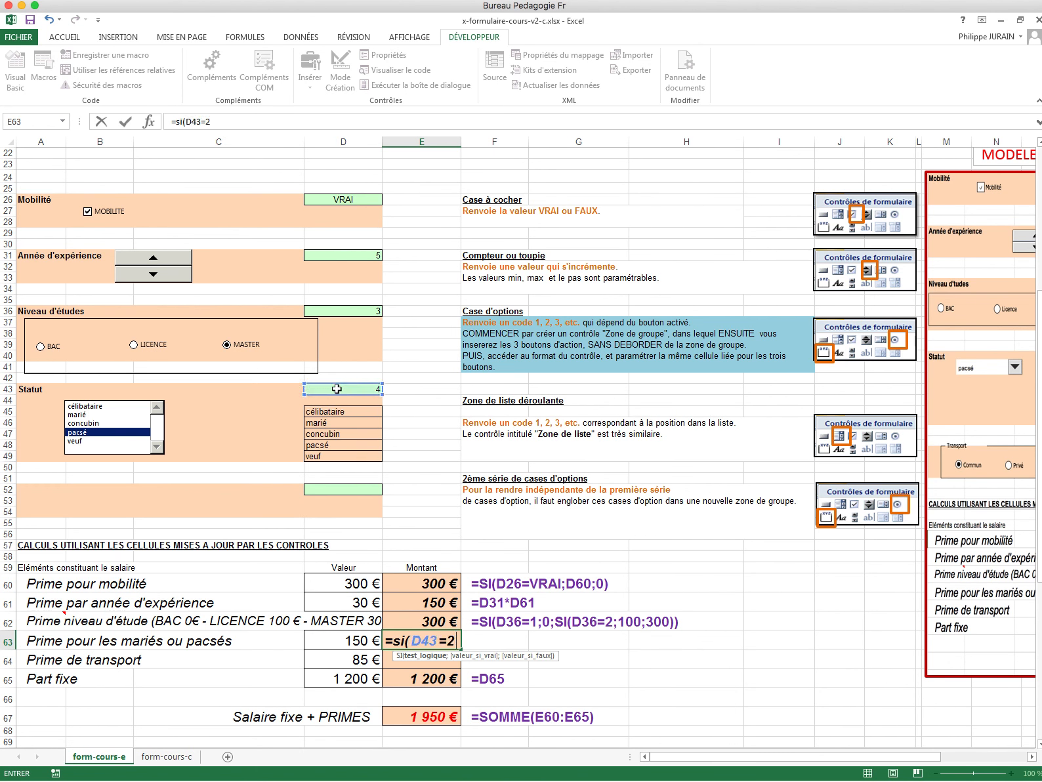
click(340, 645)
text(;si()
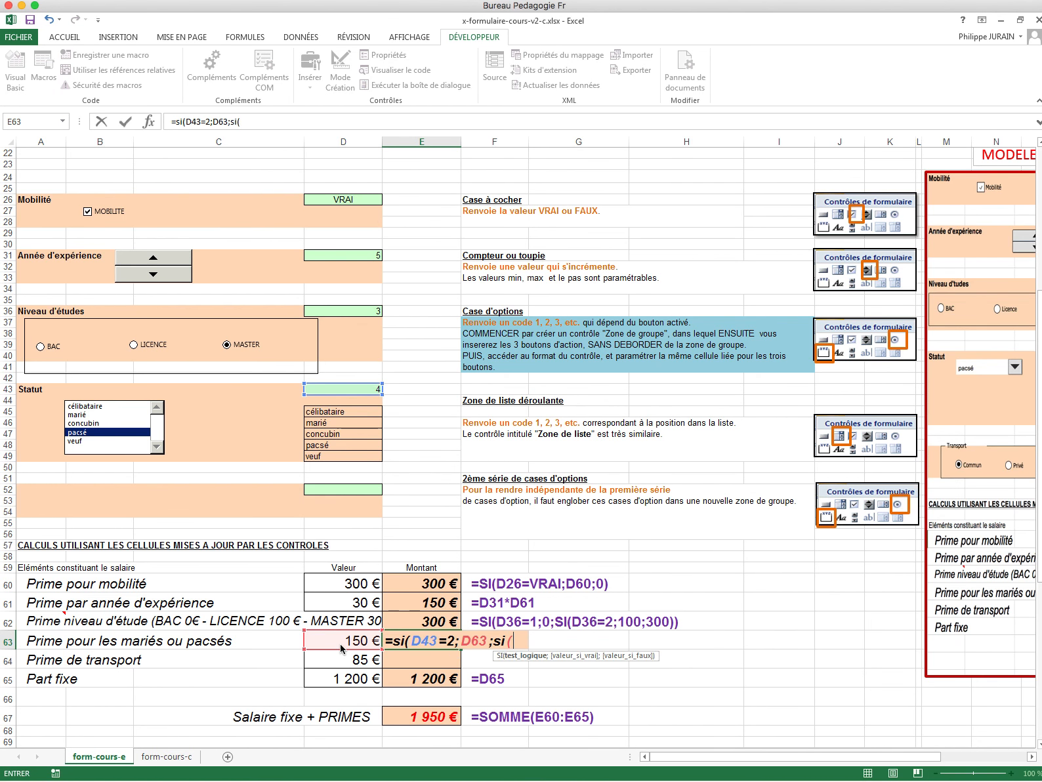
click(360, 389)
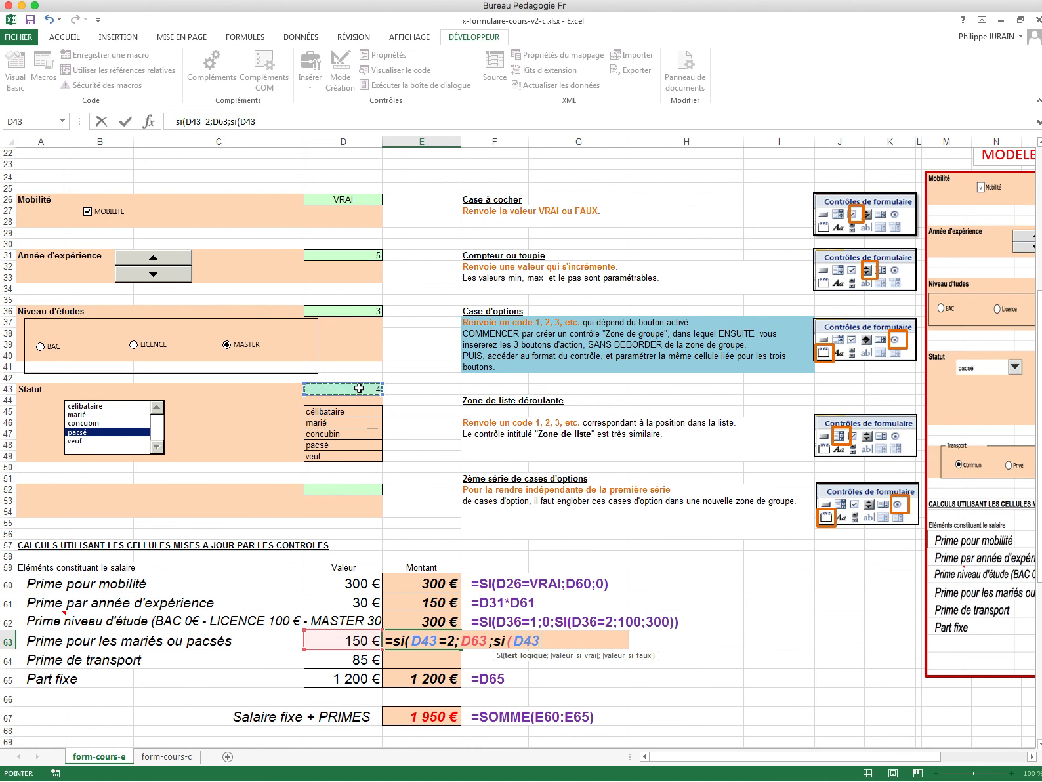
text(=4;)
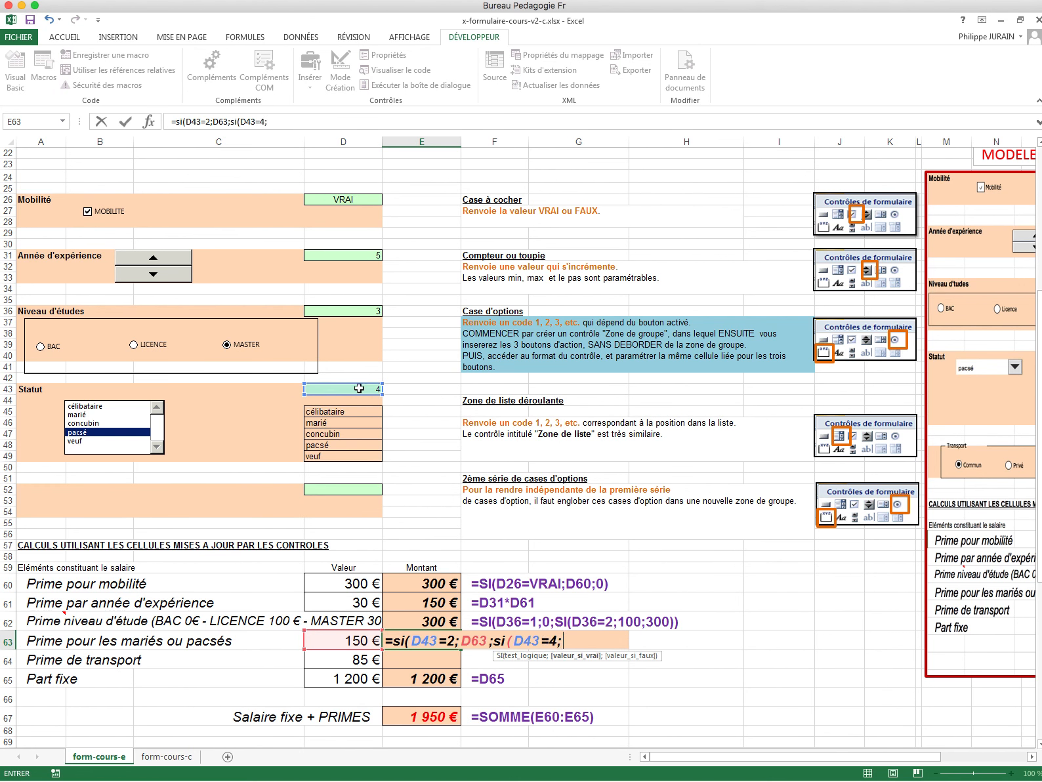
click(351, 640)
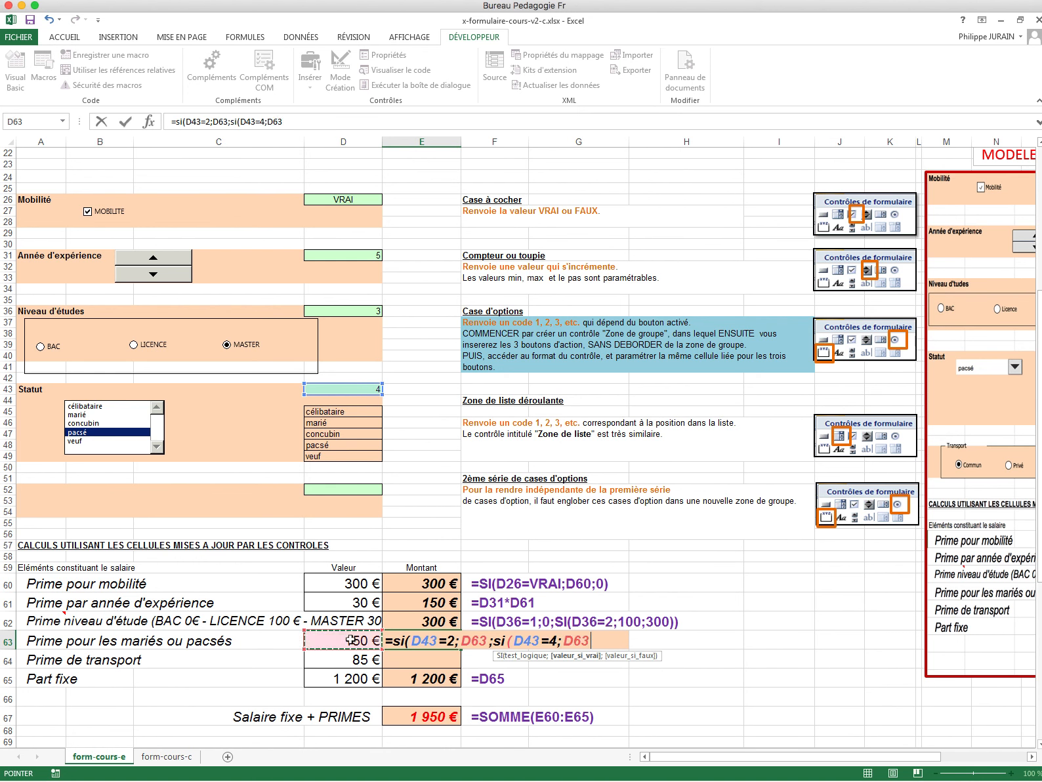
text(;0)))
key(Return)
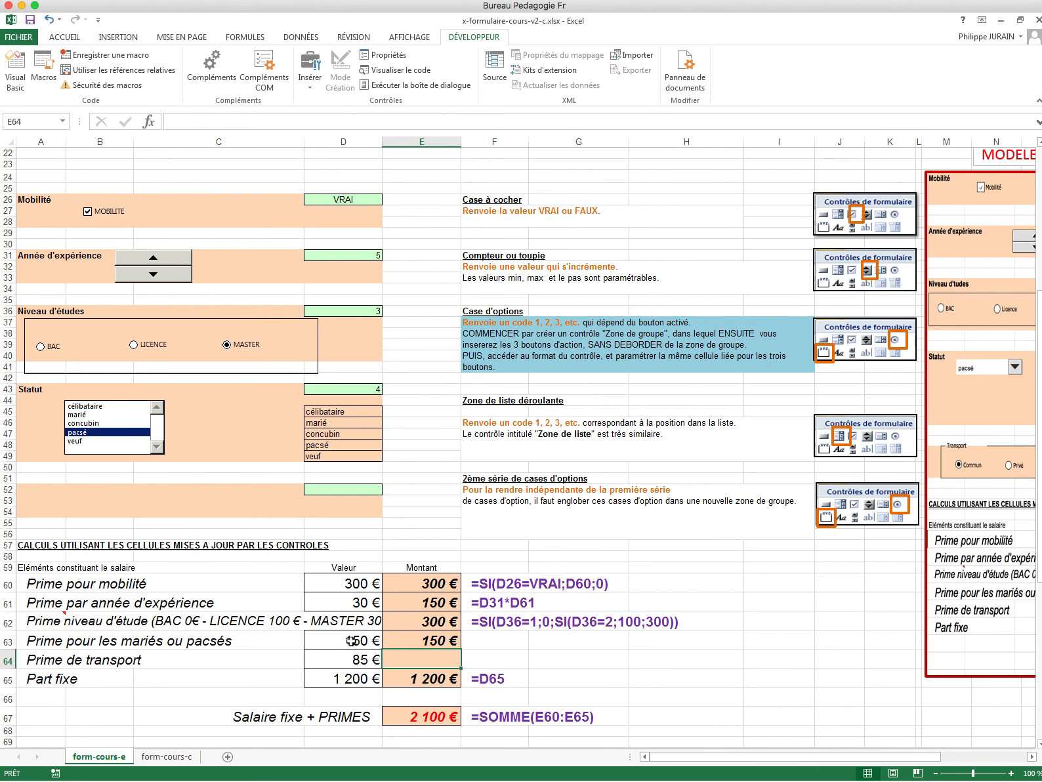
Copy the E63 formula into F63 as text, preceded by an apostrophe.
click(437, 640)
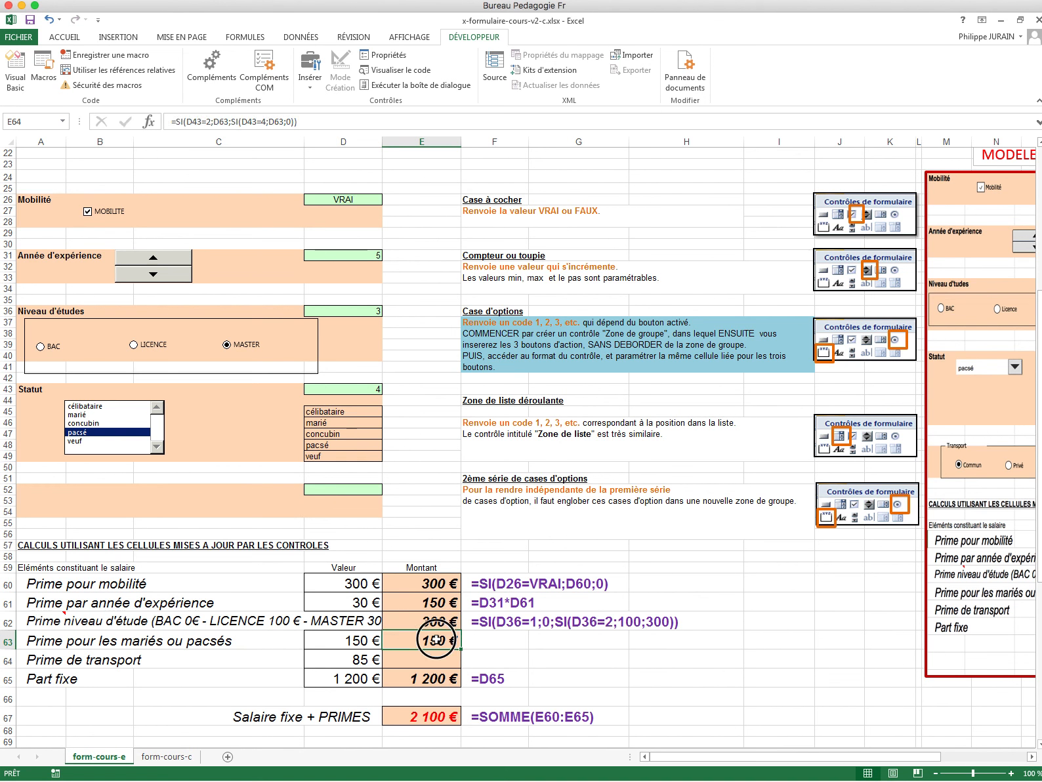
click(307, 124)
click(102, 120)
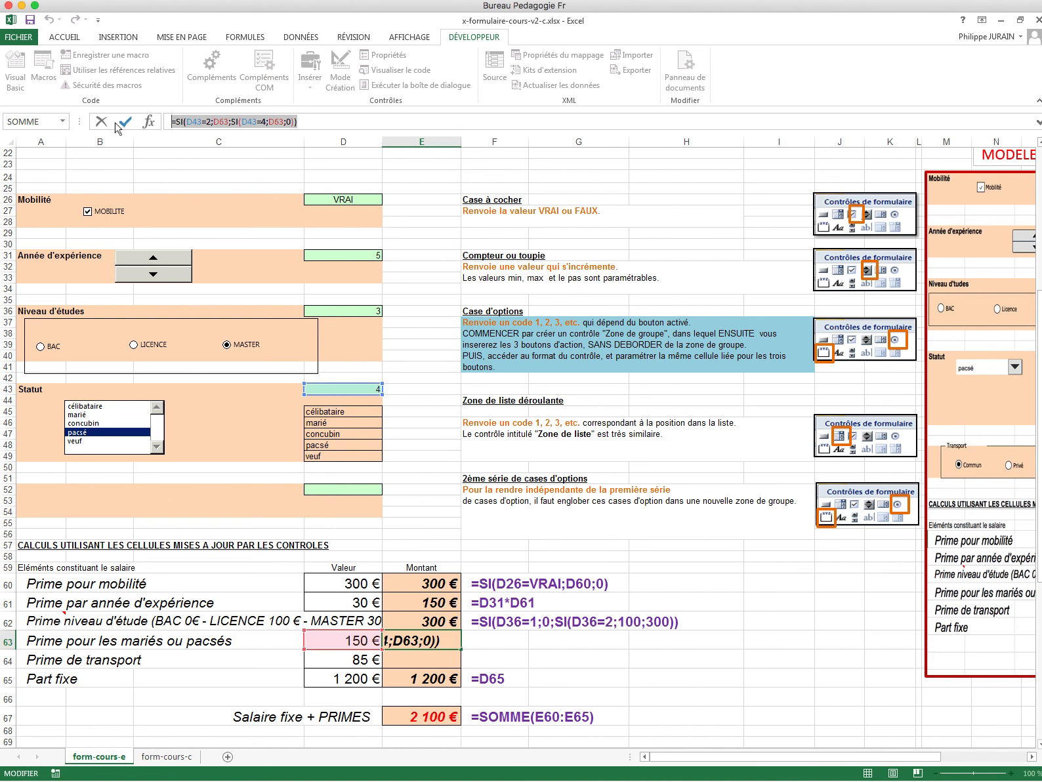
click(495, 640)
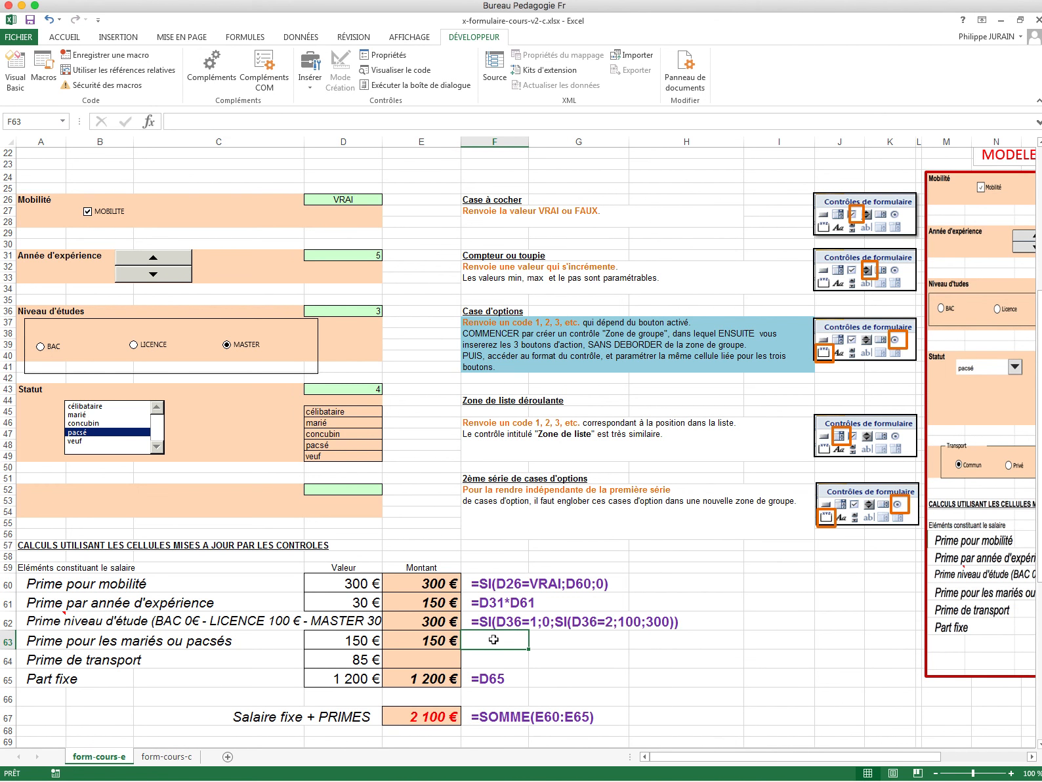
text(')
key(ctrl+v)
key(Return)
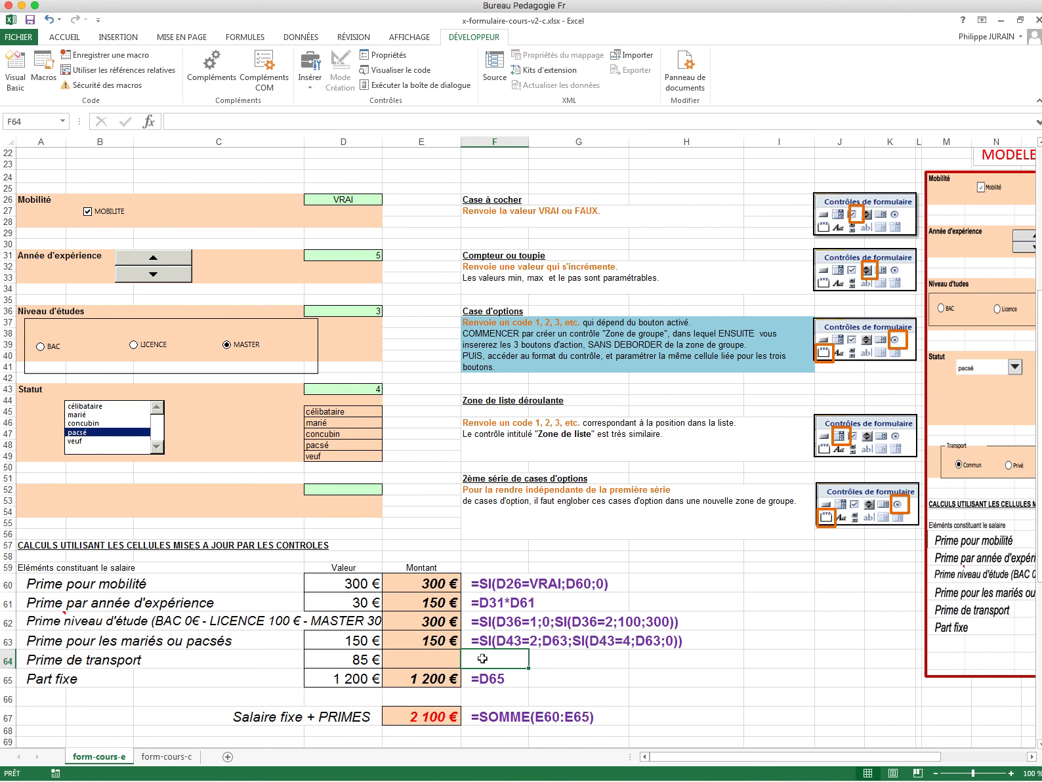
Enter the alternative formula =SI(OU(D43=2;D43=4);D63;0) in F64.
text(=si(ou()
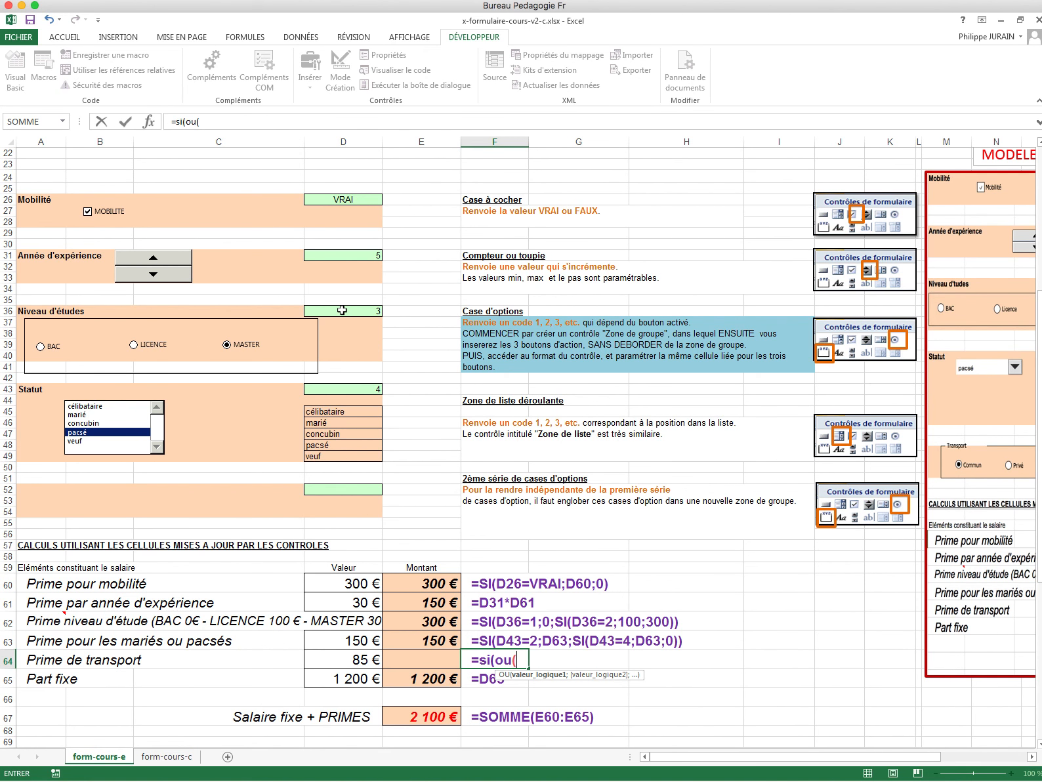
click(338, 390)
text(=2;)
click(337, 390)
text(=4);)
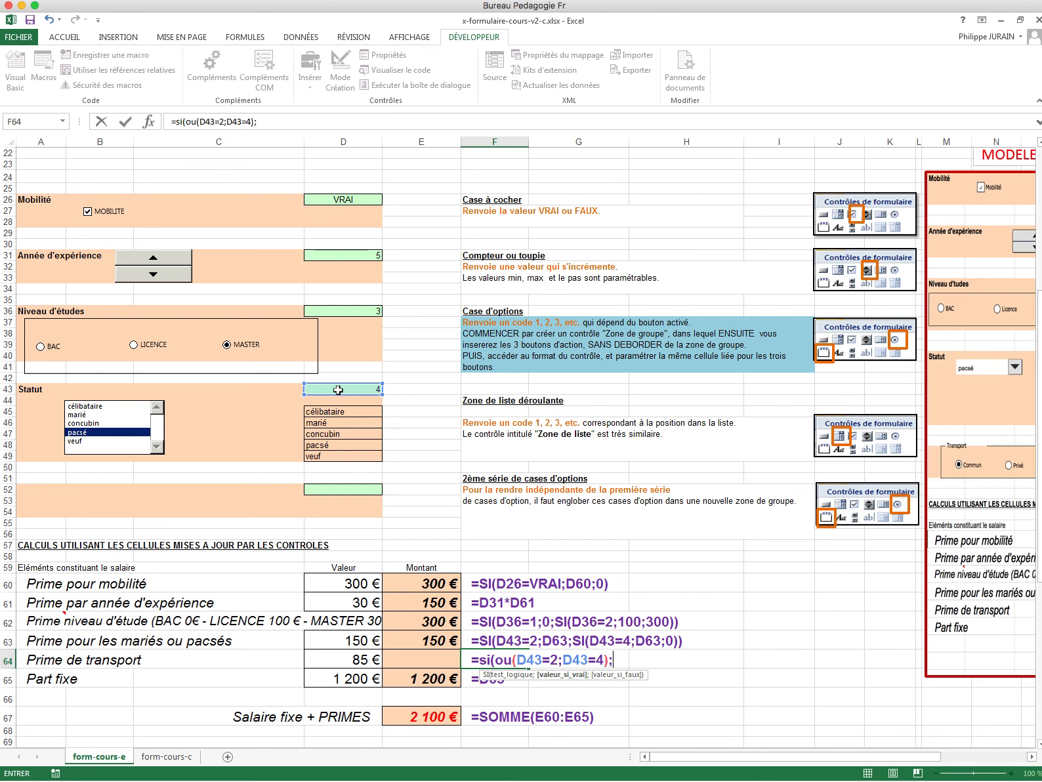
text(D63;)
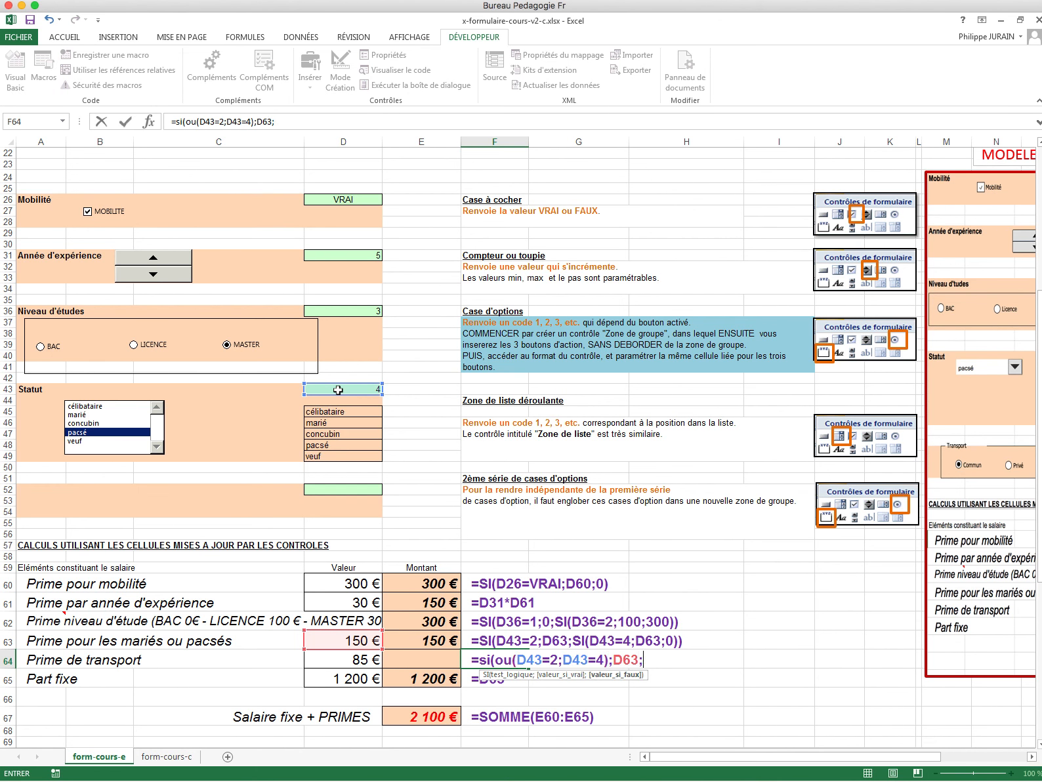
text(0))
key(Return)
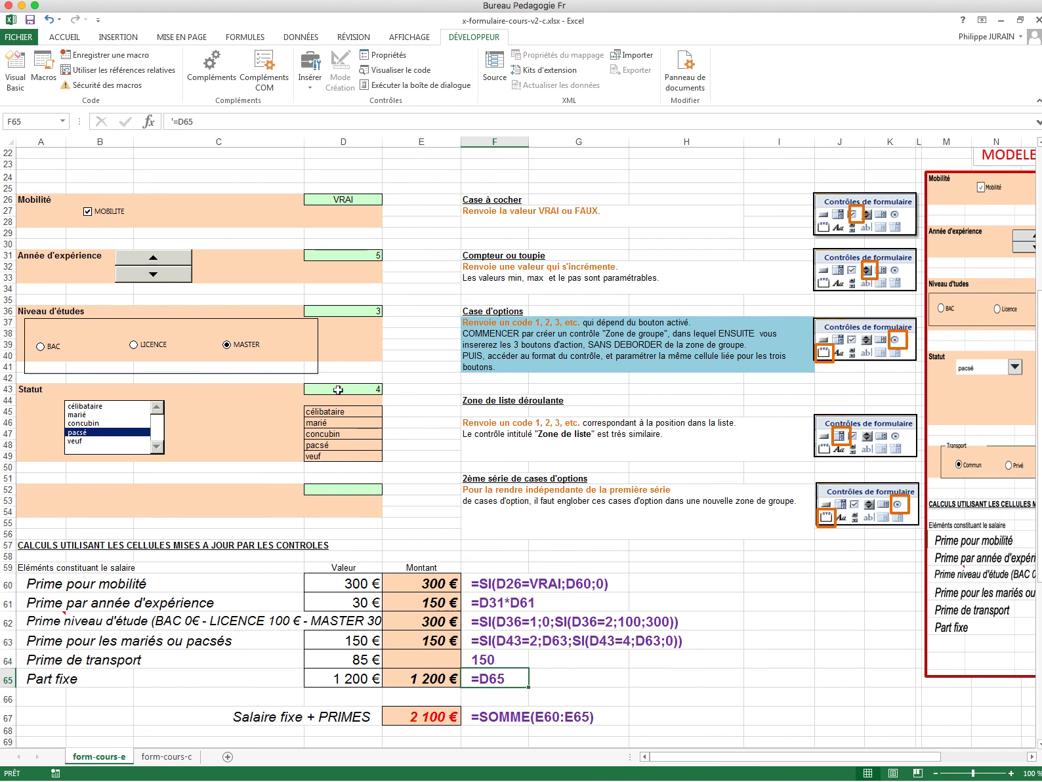
Move the alternative formula out of F64 to the end of the text in F63, separated by the word "ou".
click(466, 656)
click(177, 122)
drag(177, 122, 129, 115)
key(ctrl+x)
key(Return)
click(485, 640)
click(314, 122)
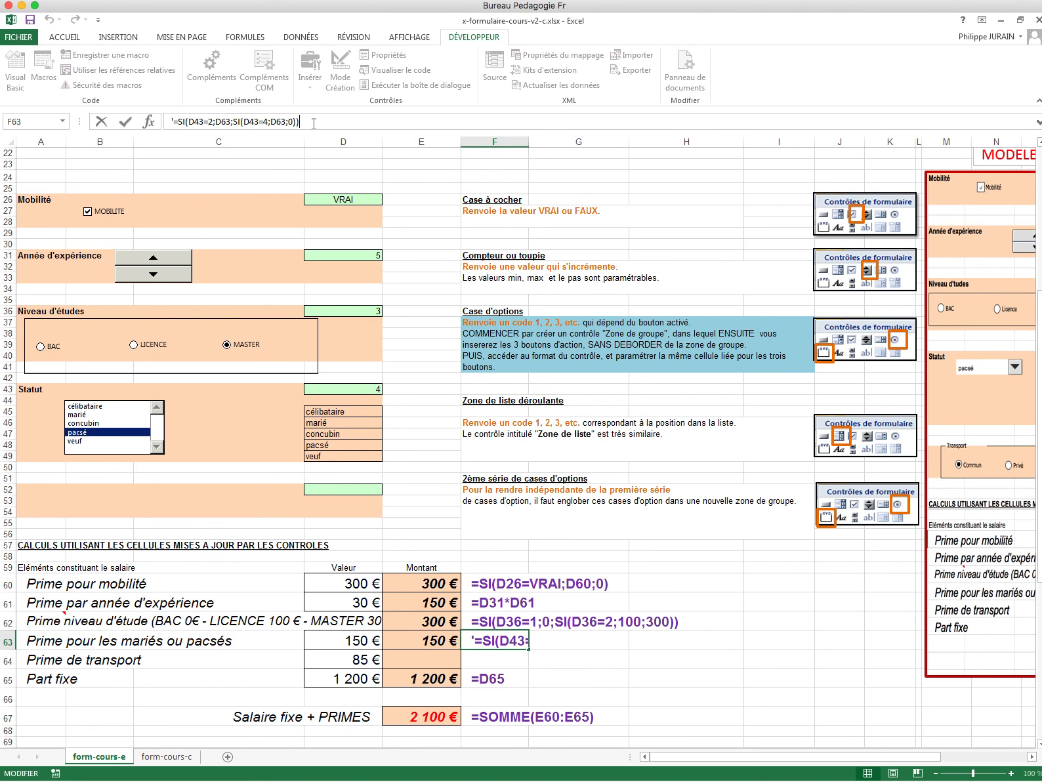
text(ou)
key(ctrl+v)
key(Return)
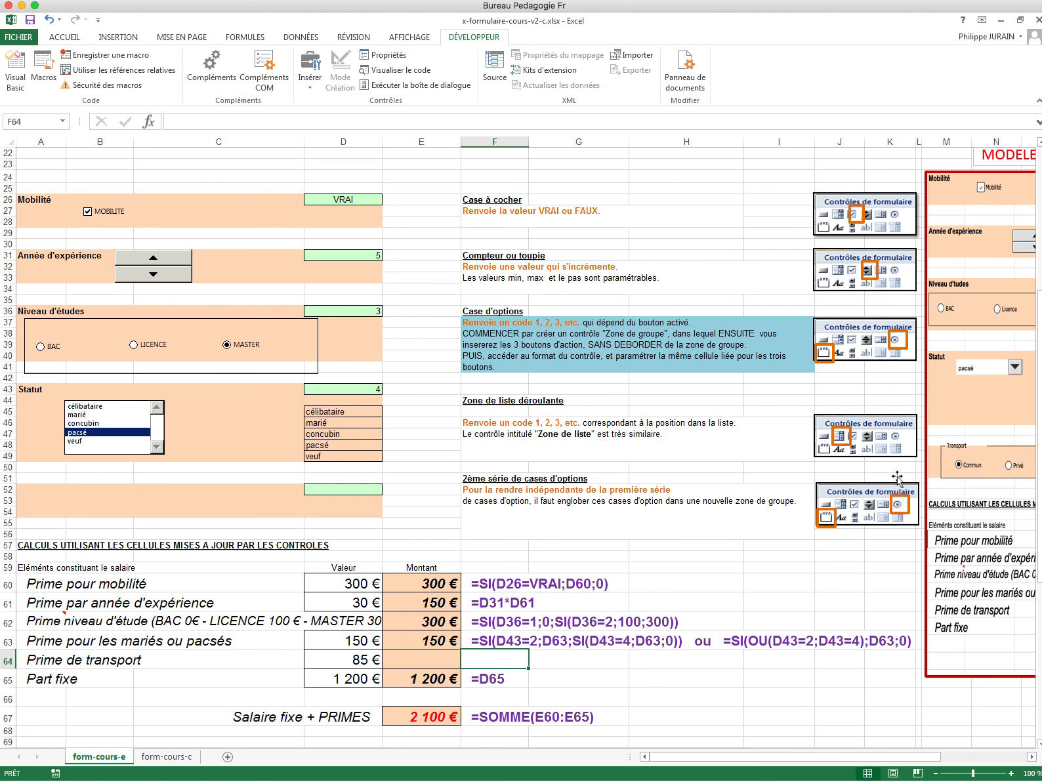
Draw a group box form control below the Statut area, spanning roughly rows 52 to 54 across columns A to C.
click(314, 63)
click(313, 65)
click(311, 66)
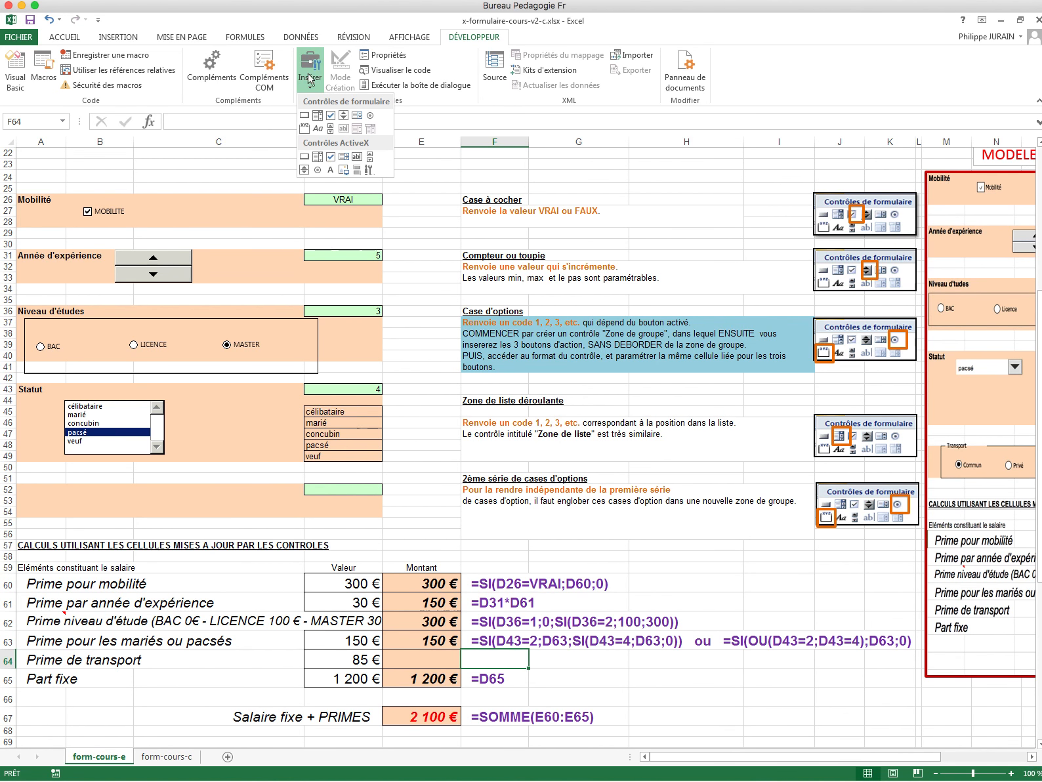
click(305, 128)
drag(48, 489, 261, 517)
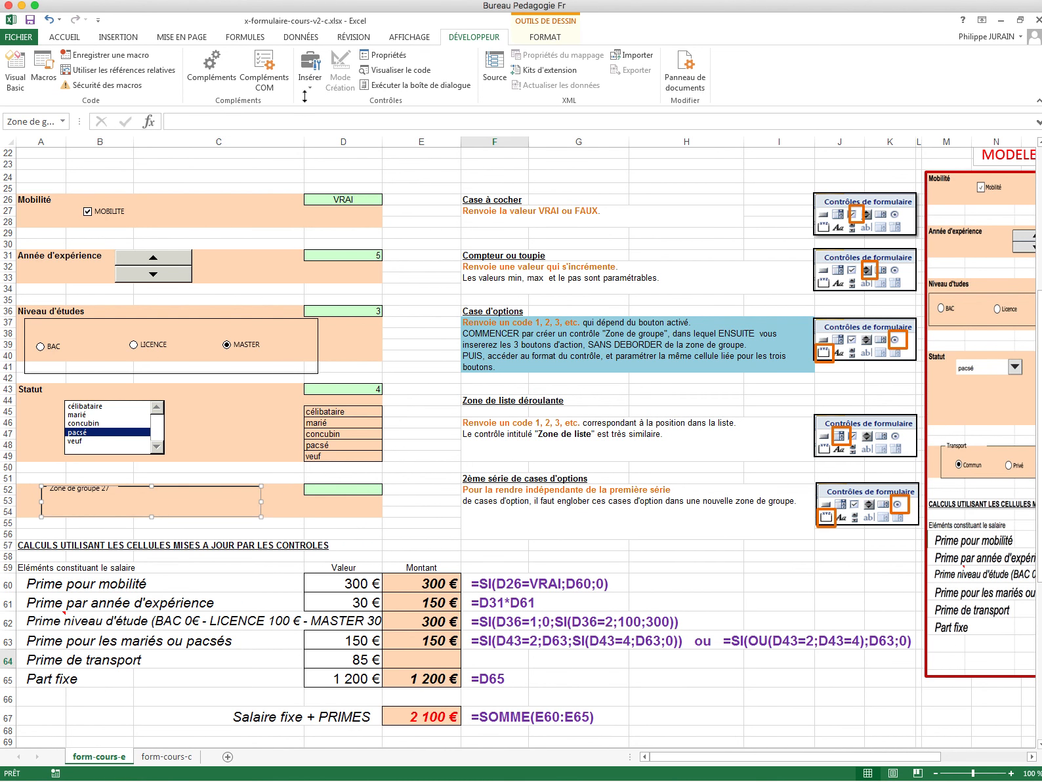
Draw an option button form control inside the new group box and place a copy of it beside the first on the same row.
click(310, 65)
click(370, 115)
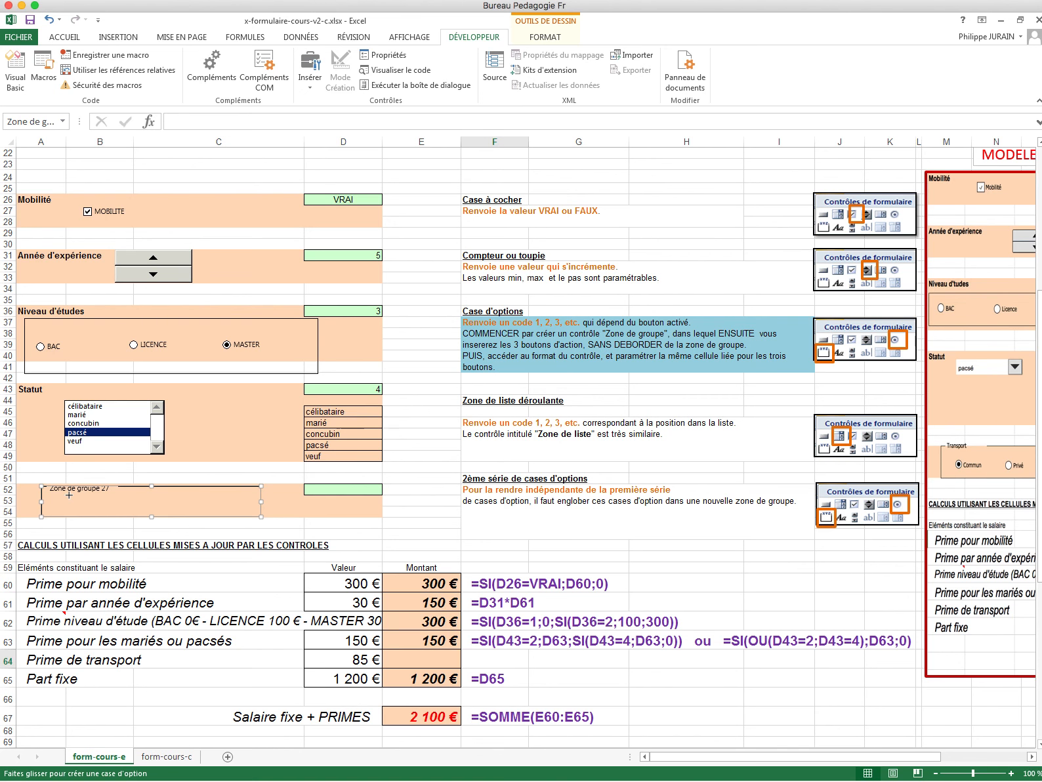
drag(60, 495, 129, 510)
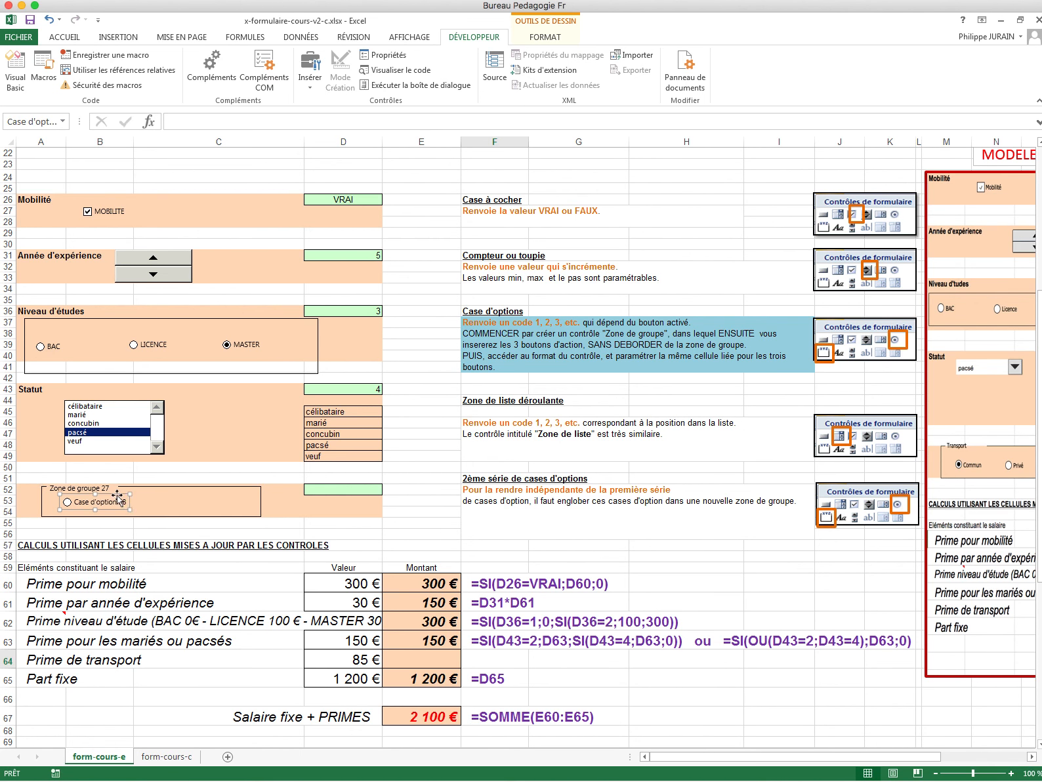
click(210, 497)
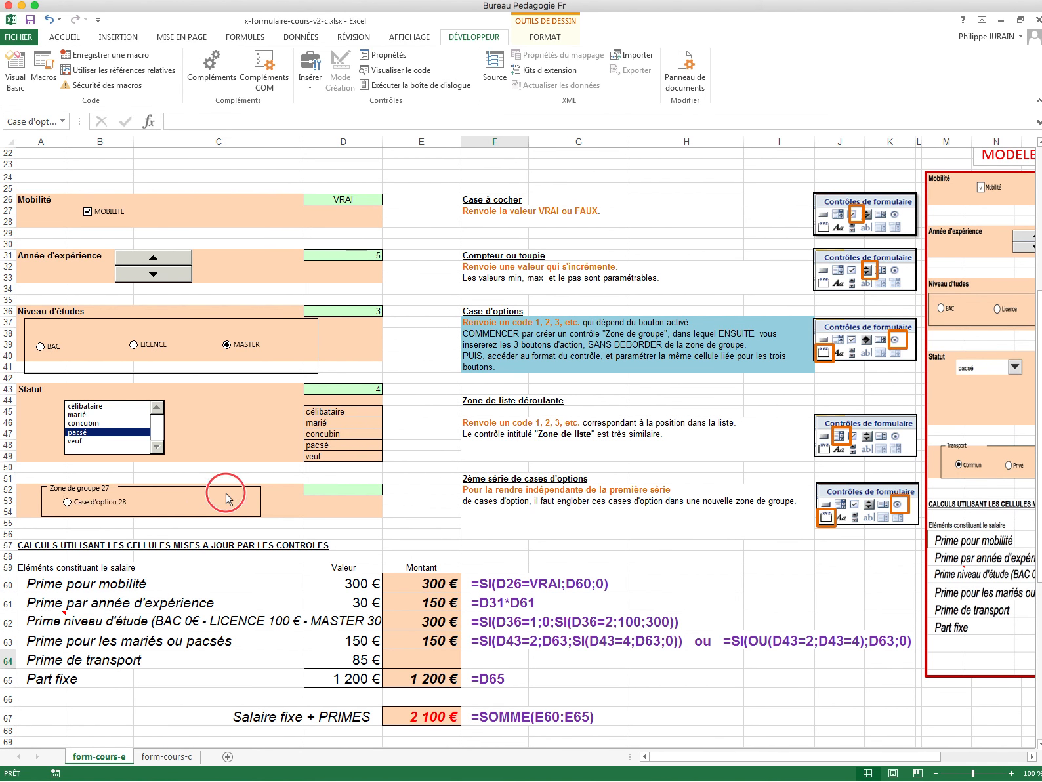
drag(226, 494, 226, 493)
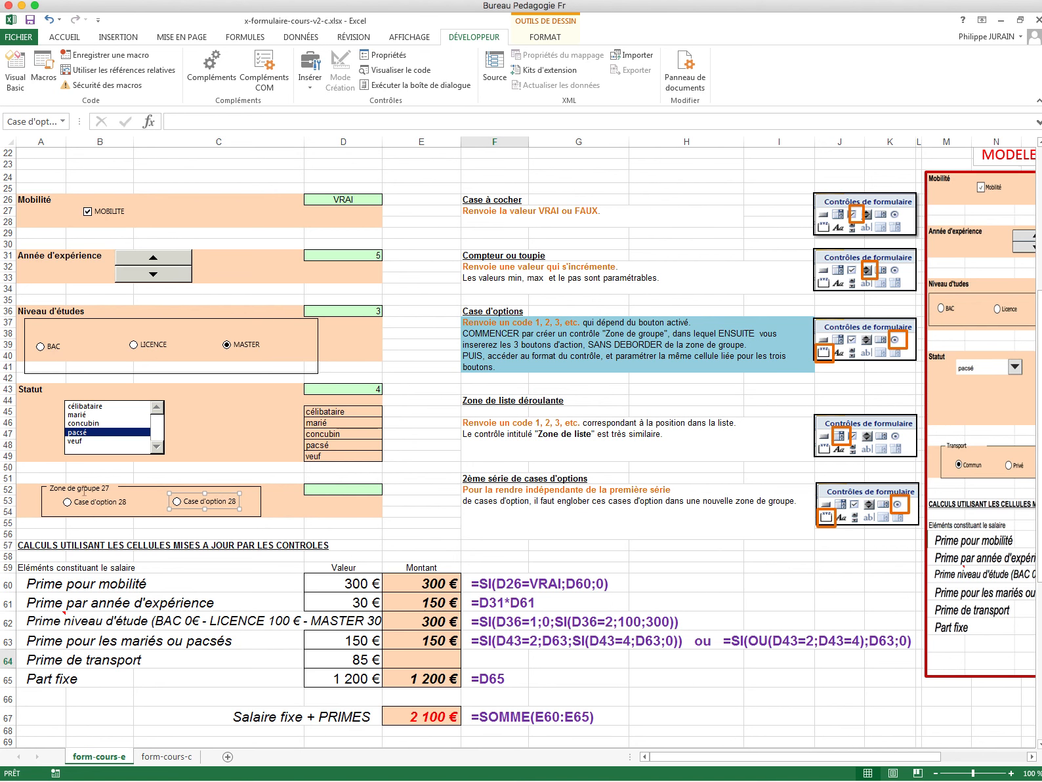
Shift the new group box slightly to the right, delete its title text, and deselect it.
mouse_move(65, 486)
mouse_down()
mouse_move(56, 488)
mouse_move(88, 493)
mouse_move(67, 486)
mouse_up()
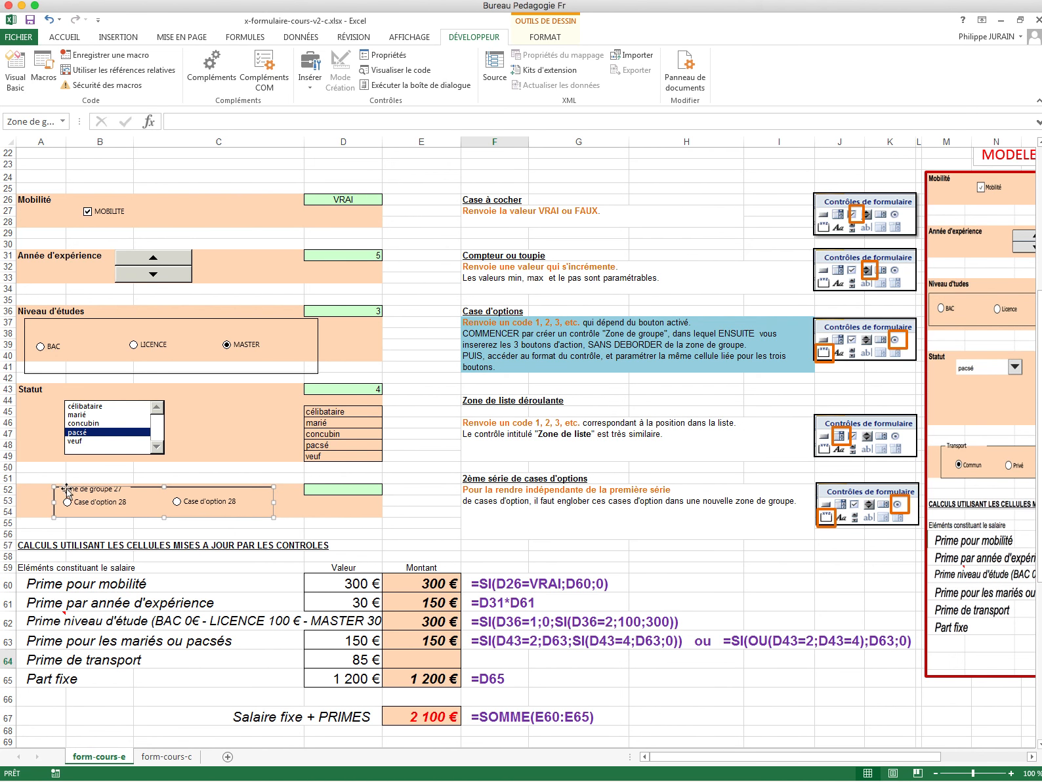
click(89, 489)
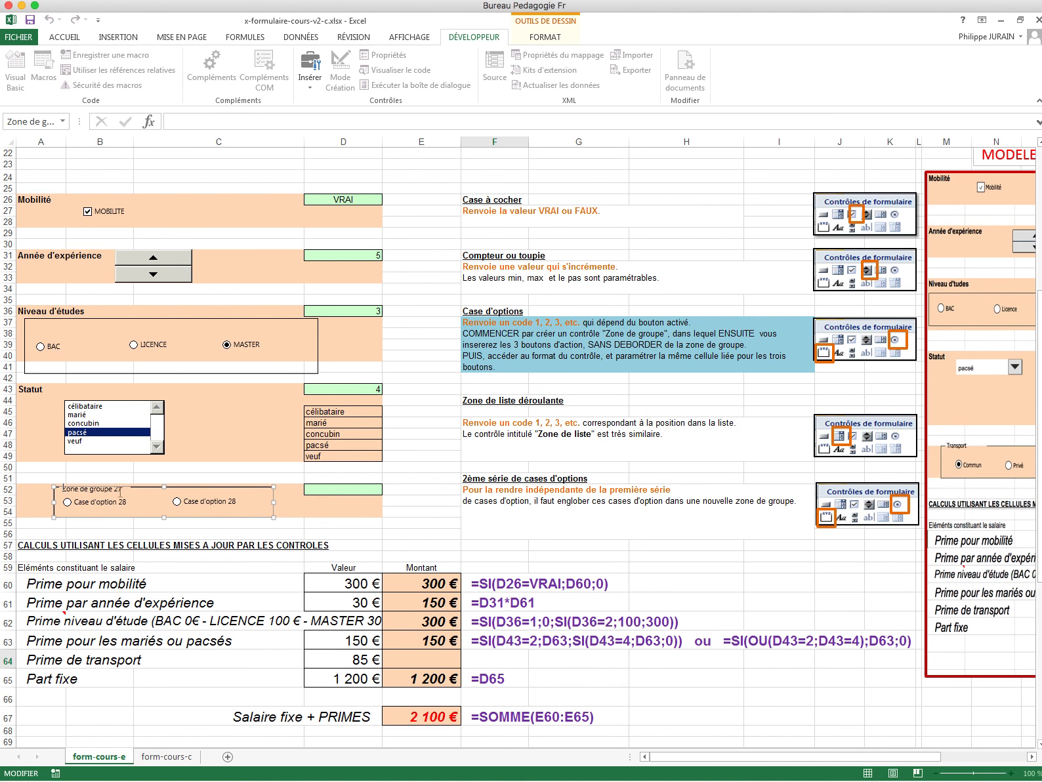
drag(120, 489, 59, 490)
key(BackSpace)
click(91, 511)
click(151, 479)
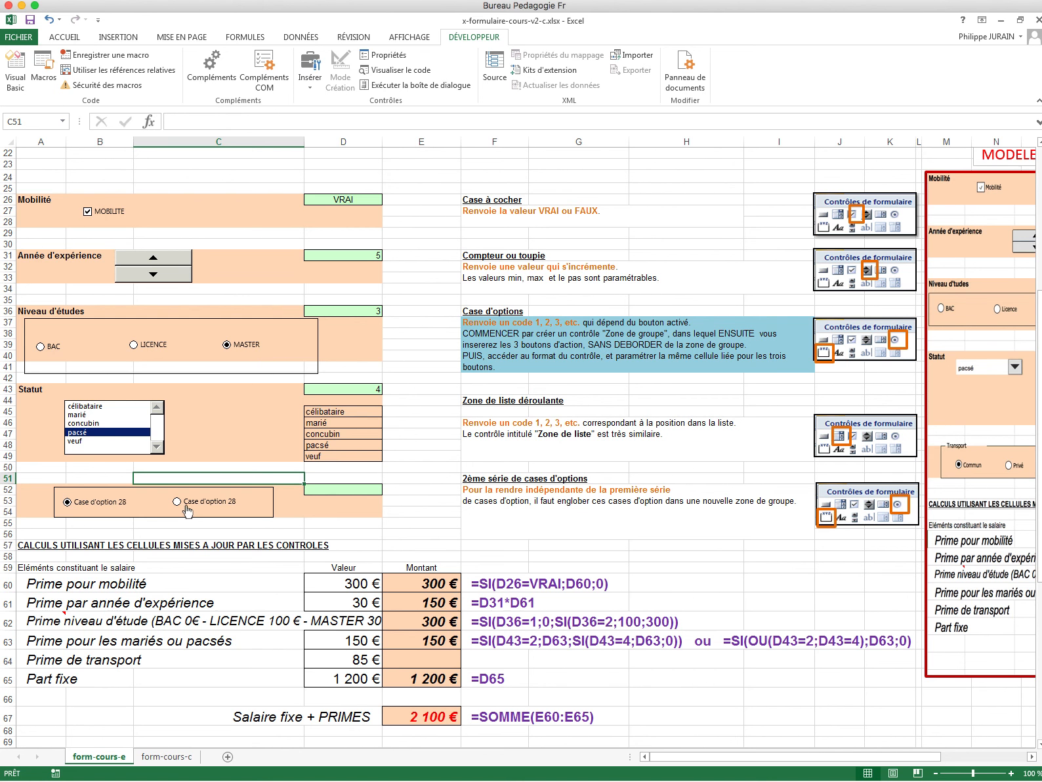
Set the linked cell of the first option button in the new group box to $D$52.
click(106, 503)
right_click(109, 507)
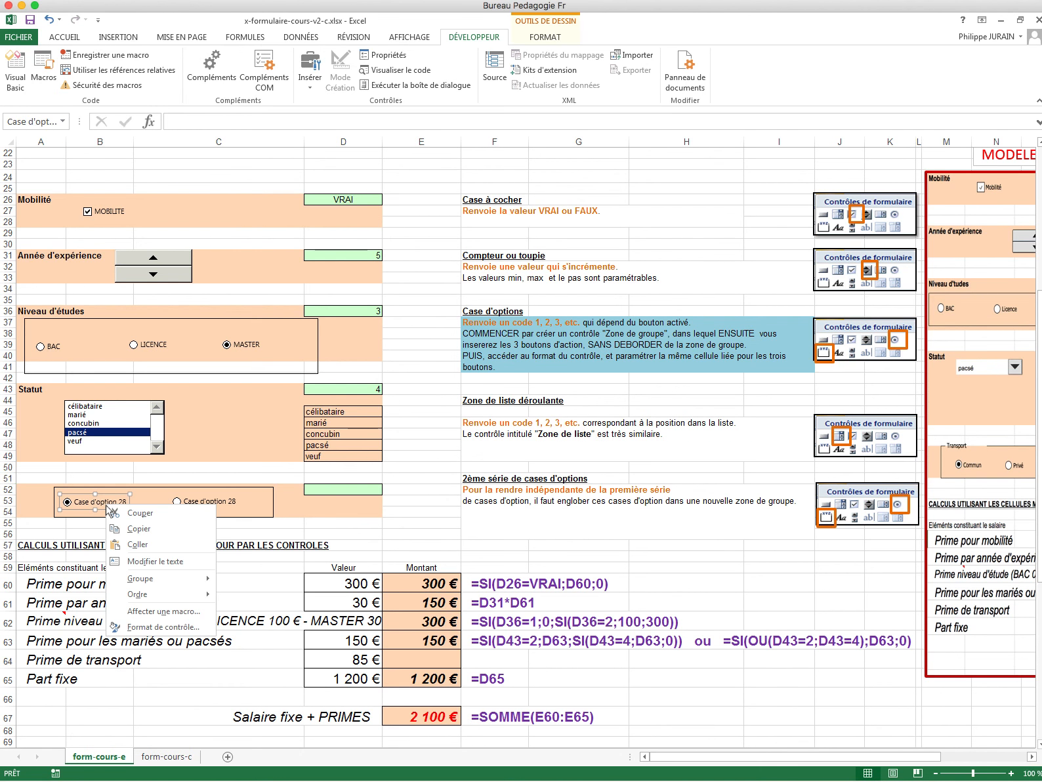
click(149, 628)
click(578, 361)
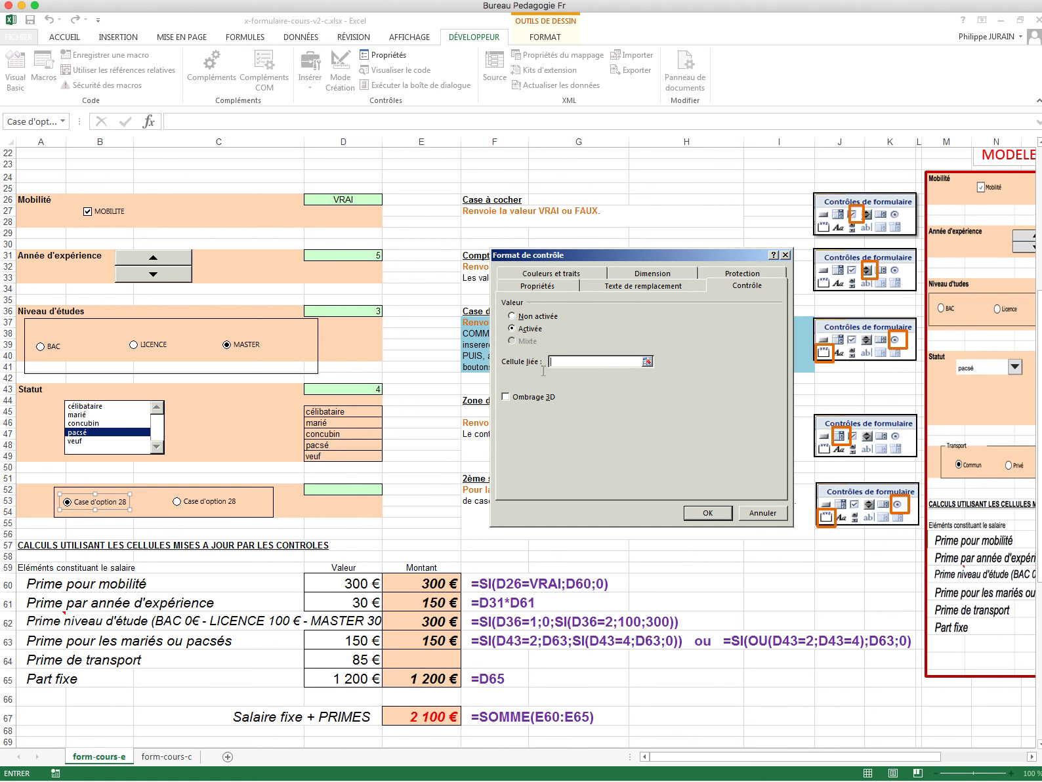
click(374, 487)
click(707, 512)
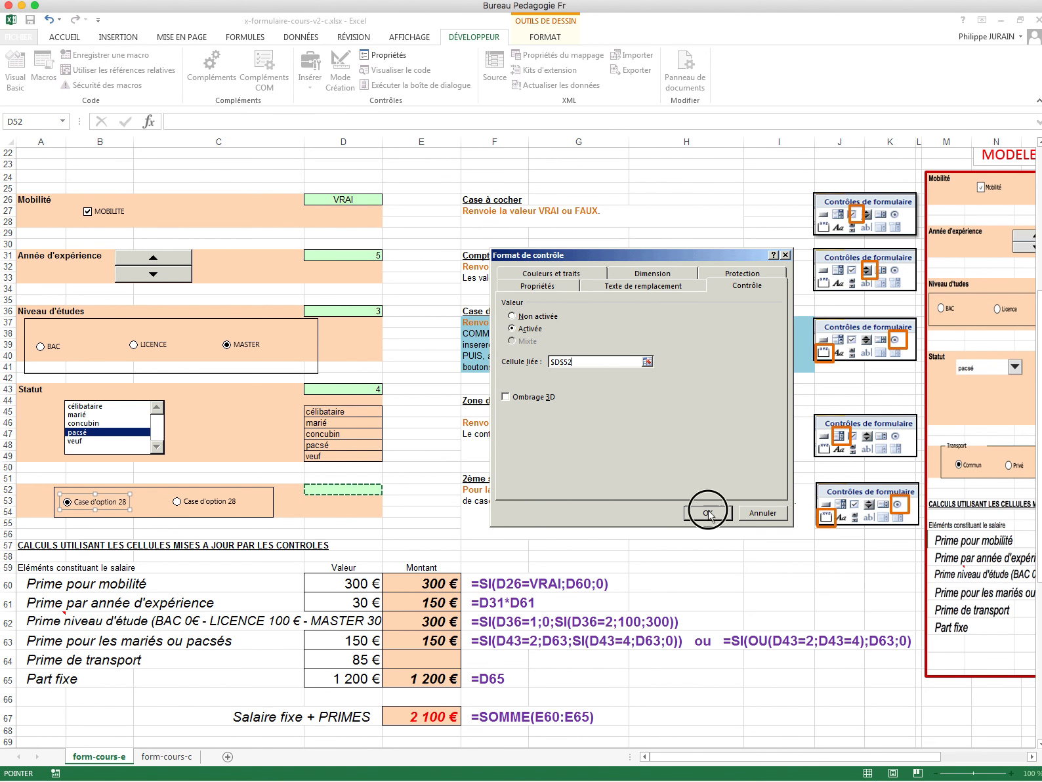
Change the label of the first option button in the new group box to "En COMMUN".
click(106, 502)
drag(113, 497, 66, 502)
text(En COMMUNon)
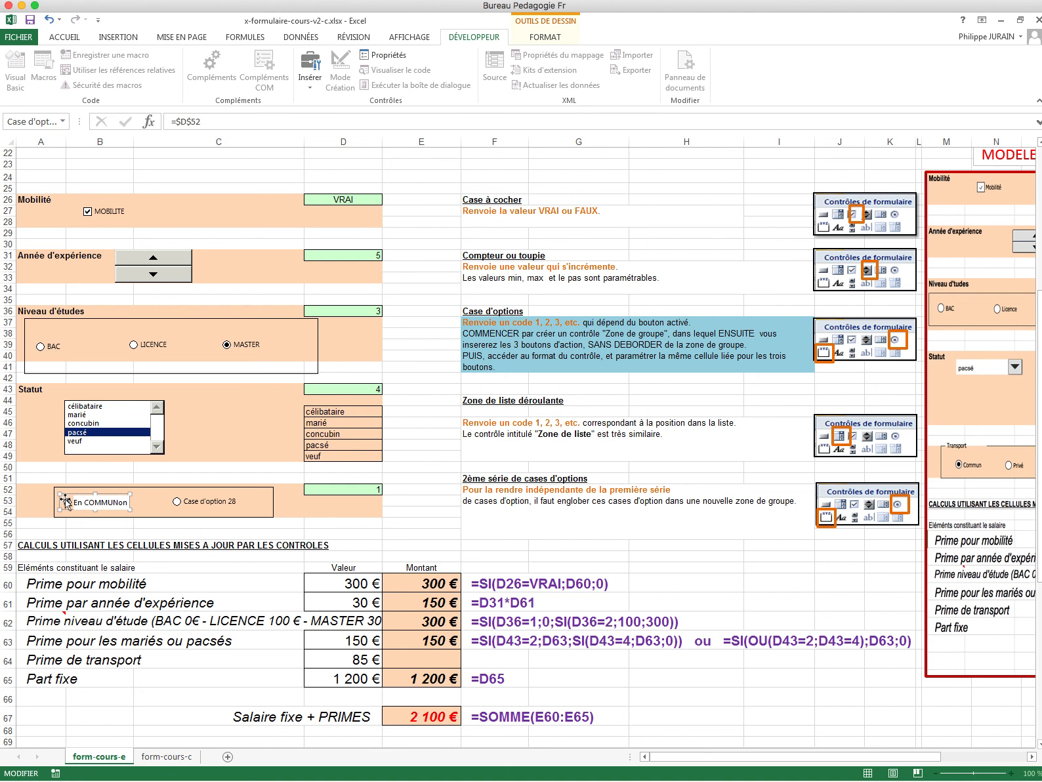
key(End)
key(BackSpace)
Change the second option button's label to "PRIVE", deselect the control, and select its linked cell D52.
click(189, 502)
click(188, 503)
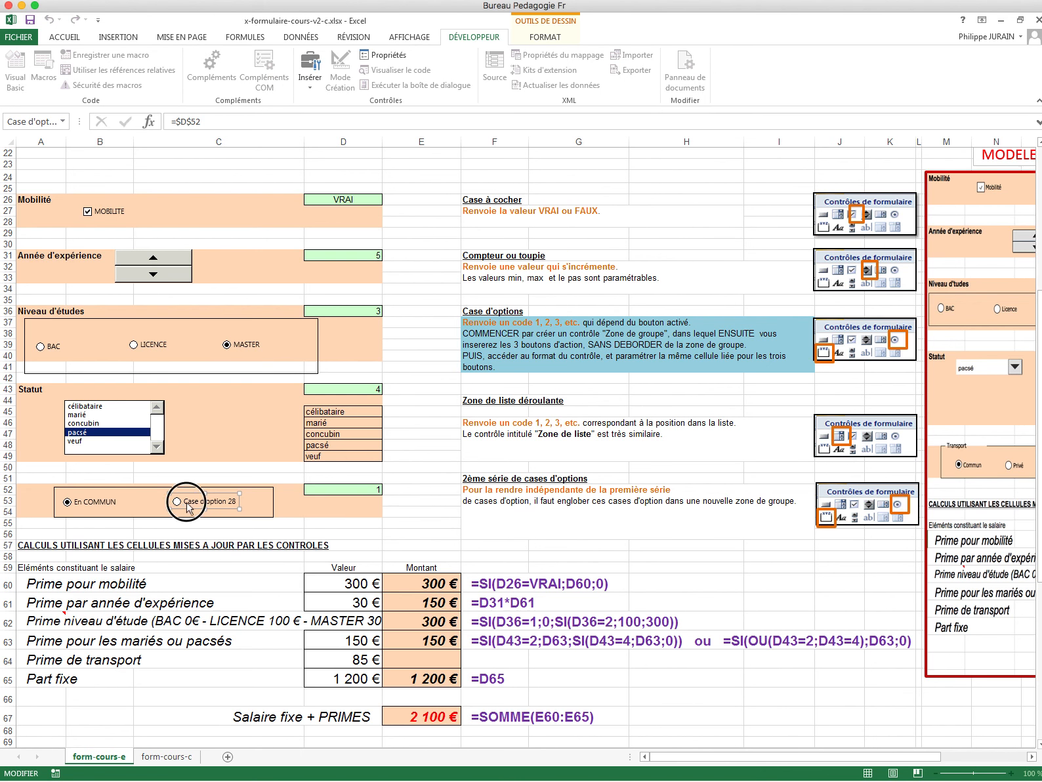
drag(227, 502, 175, 504)
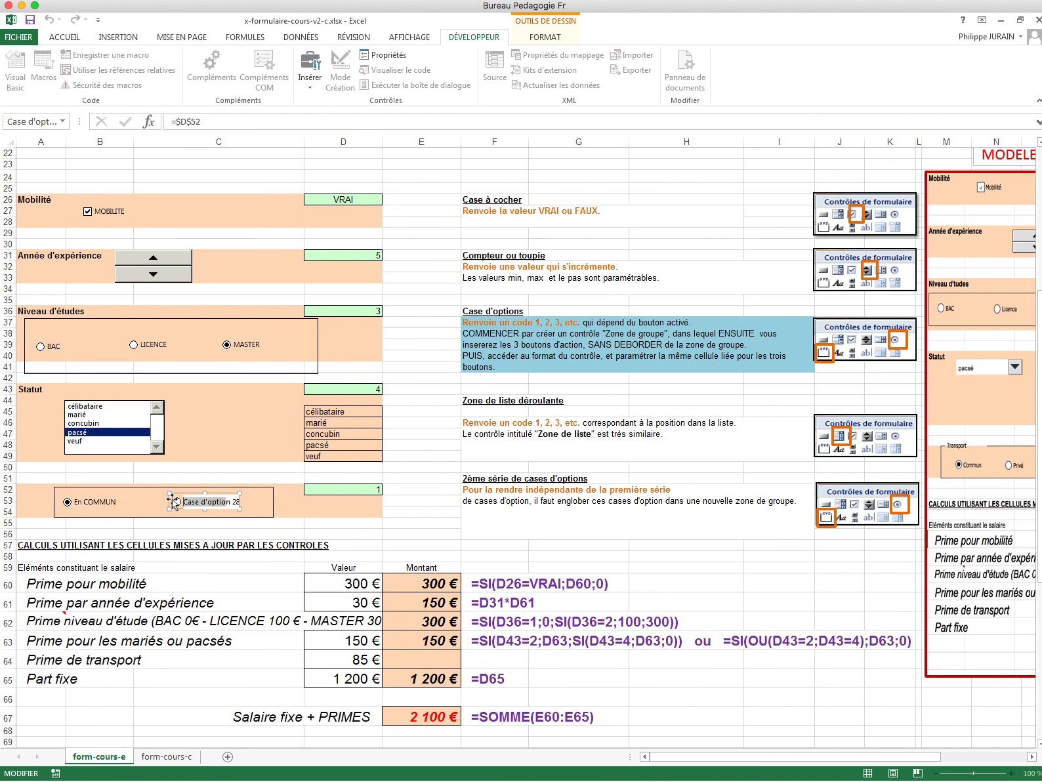
text(Pr)
key(BackSpace)
key(BackSpace)
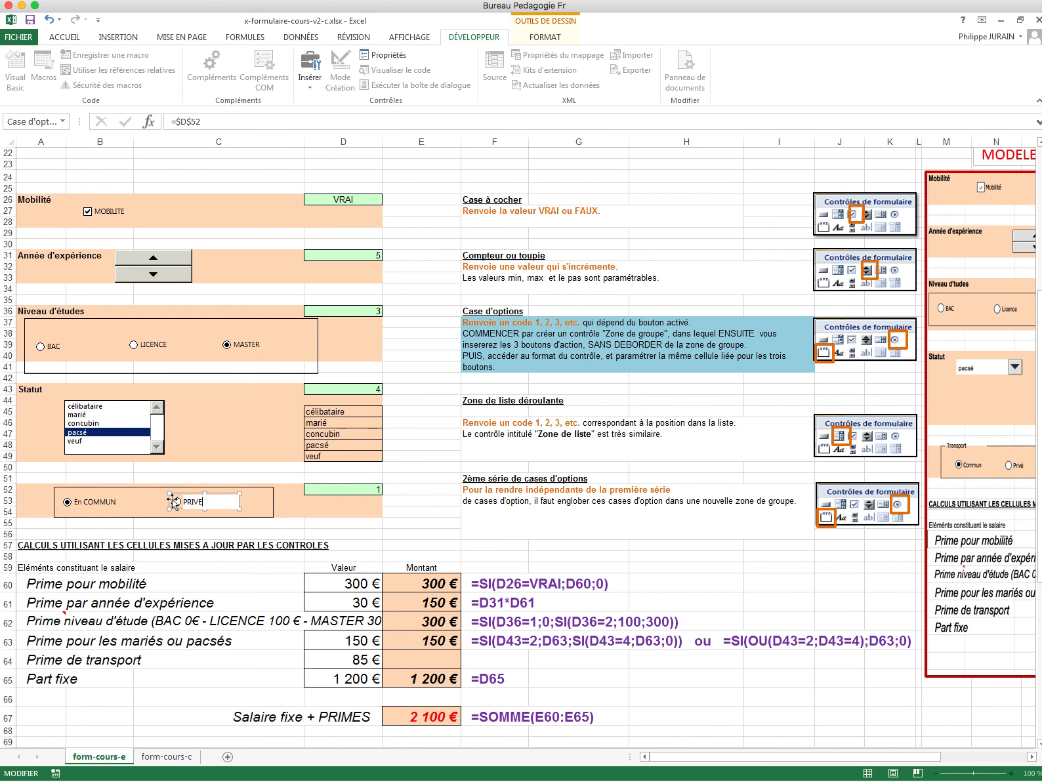
click(344, 522)
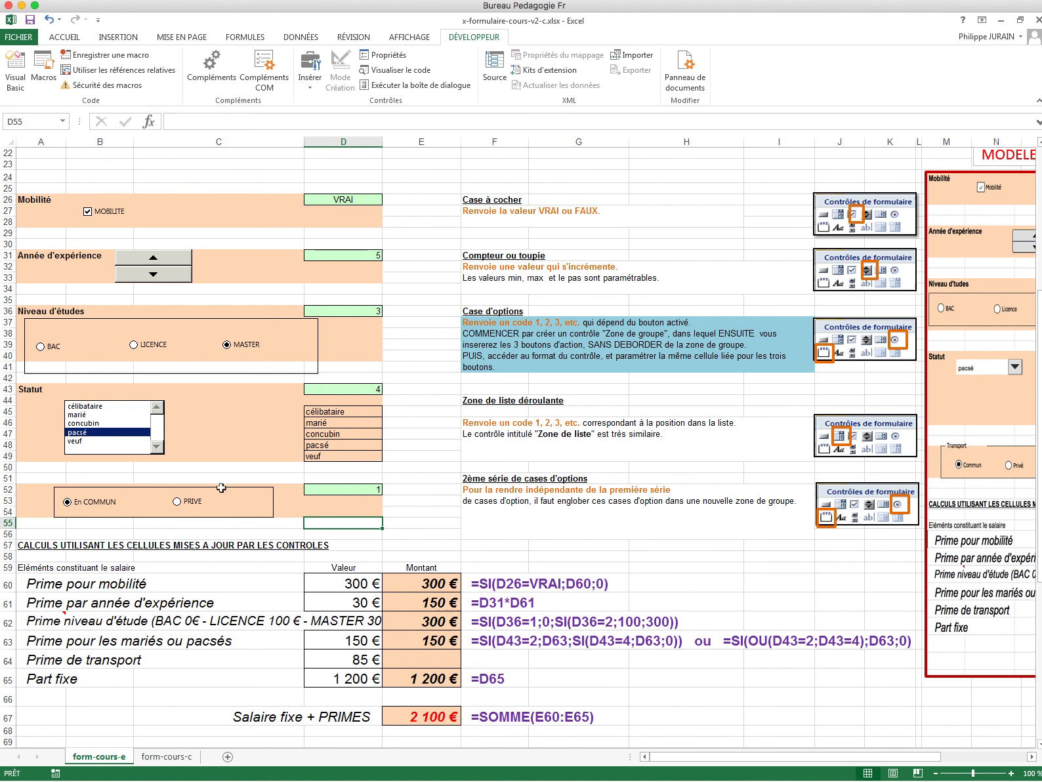
click(354, 489)
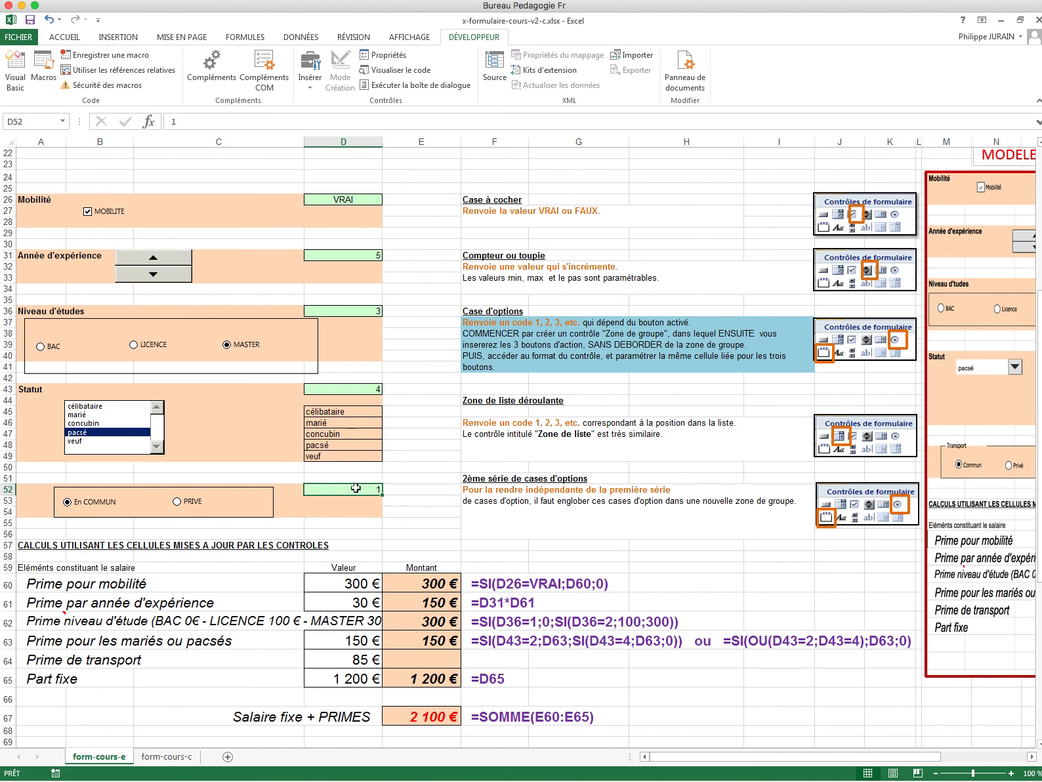
Calculate the transport bonus in E64 with =D64*(2-D52), and select the PRIVE option to test it.
click(434, 657)
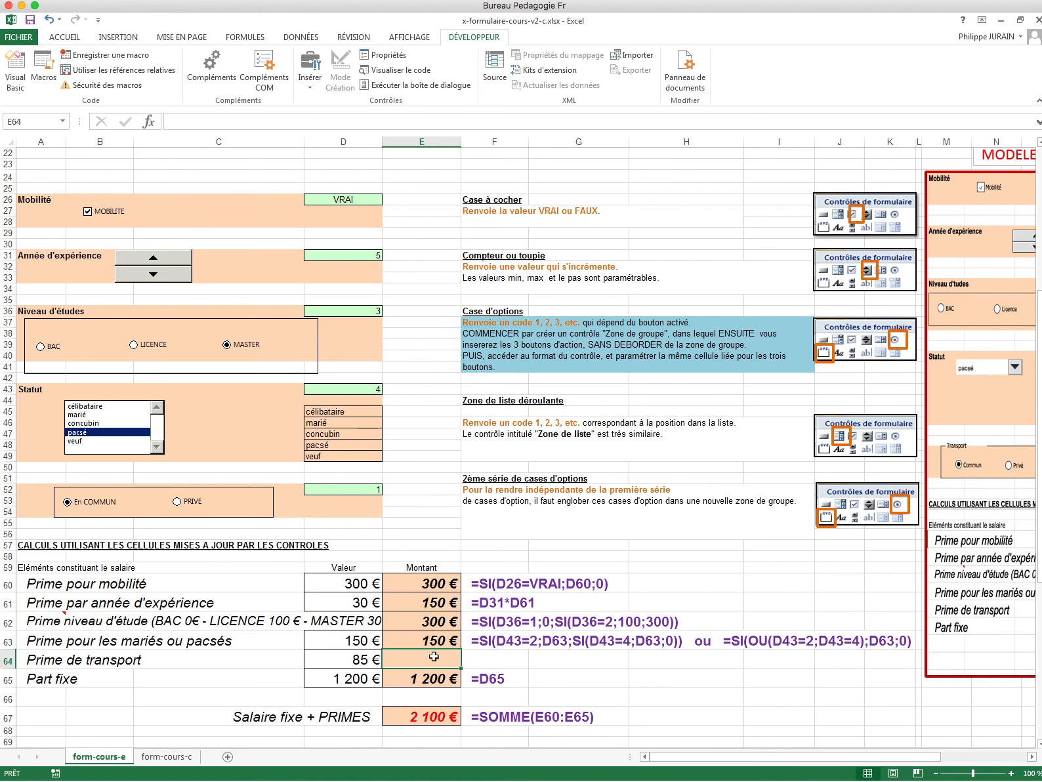
text(=)
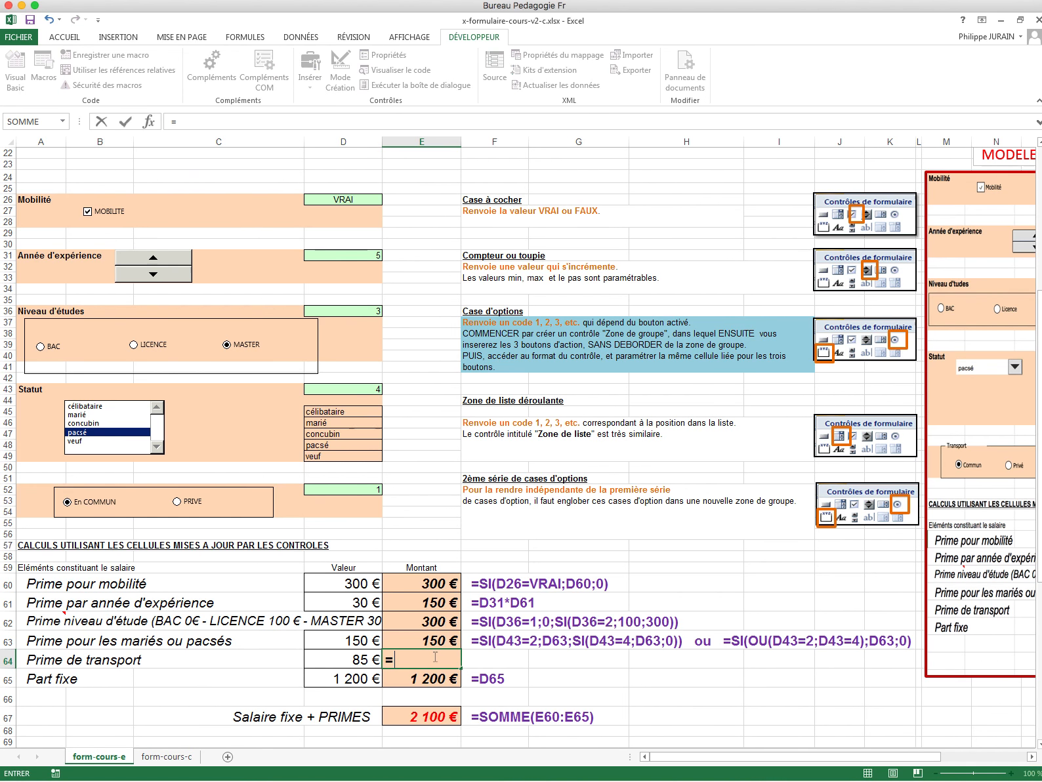
click(335, 661)
text(*()
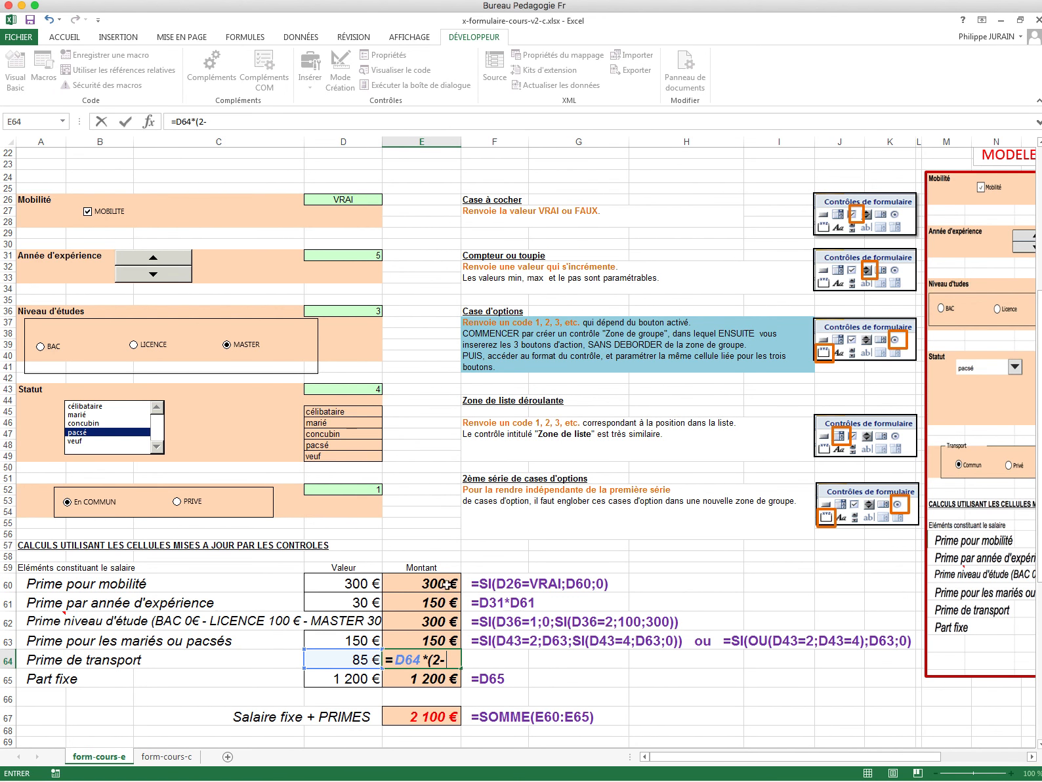
text(2-)
click(352, 489)
text())
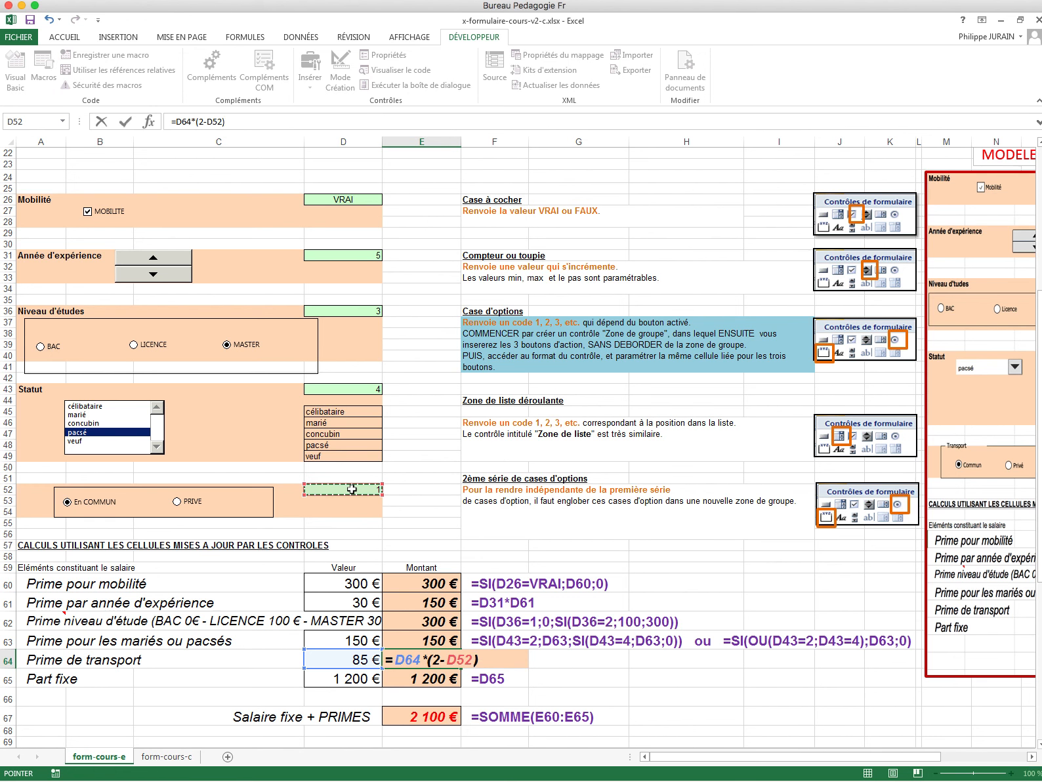
key(Return)
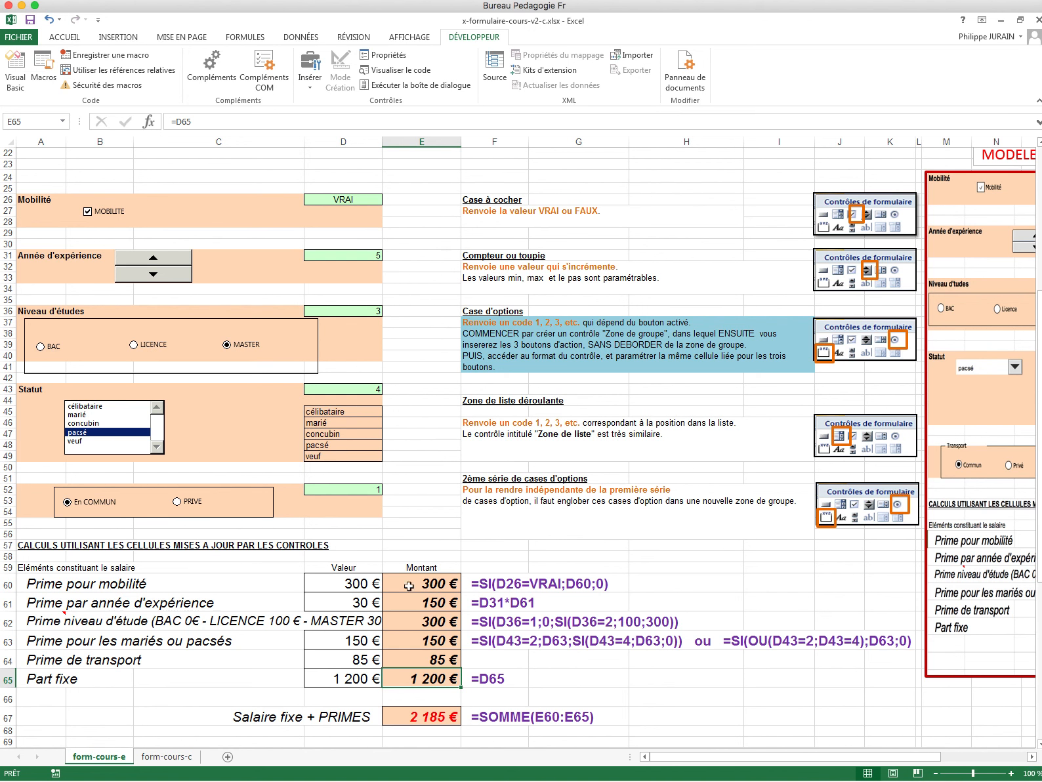
click(177, 501)
Copy the transport bonus formula from E64 and enter it as text in F64, showing =D64*(2-D52).
click(433, 659)
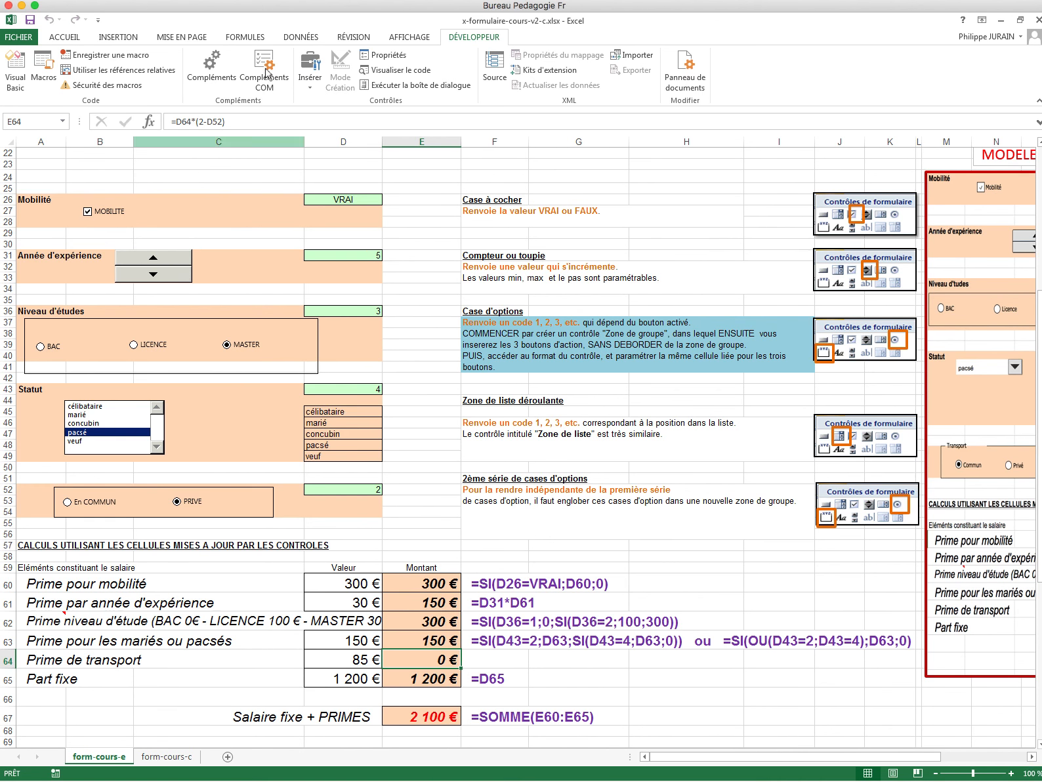
drag(233, 120, 92, 119)
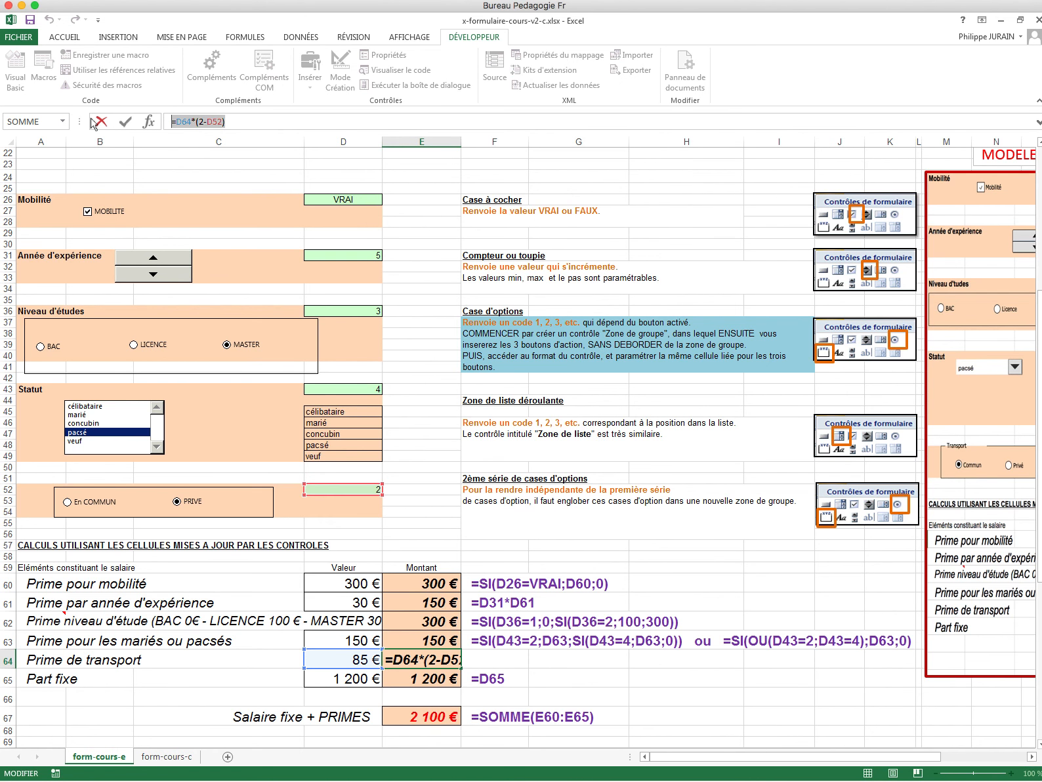
key(ctrl+c)
click(92, 119)
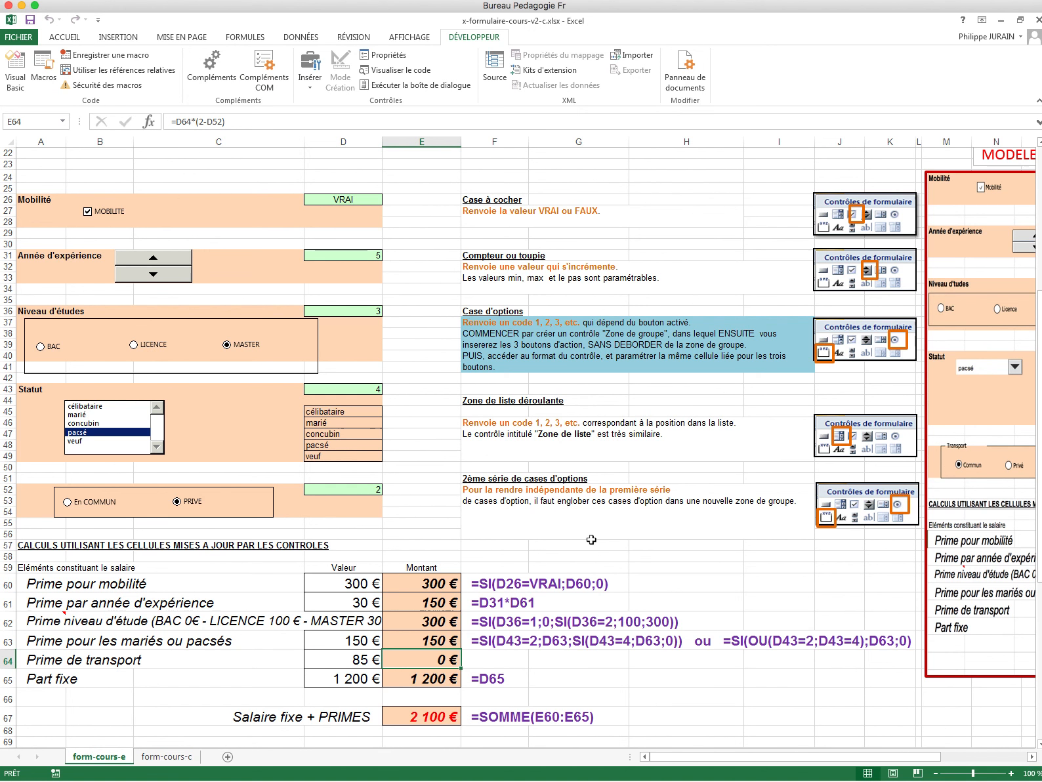
click(500, 660)
text(')
key(ctrl+v)
key(Return)
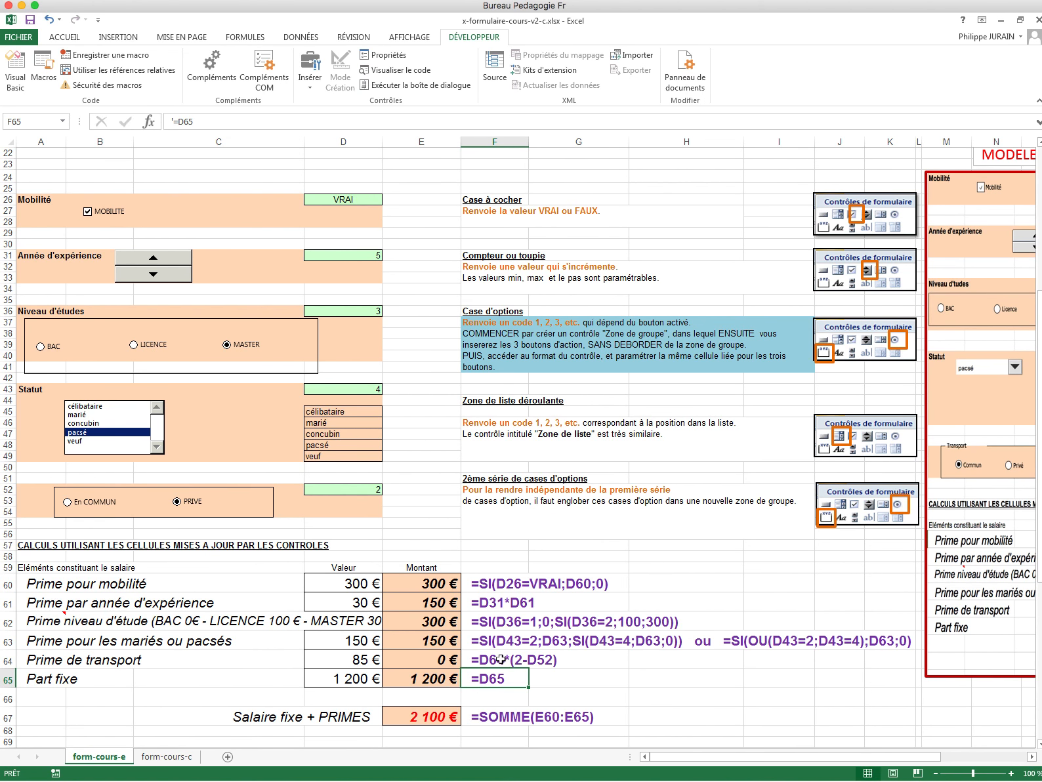